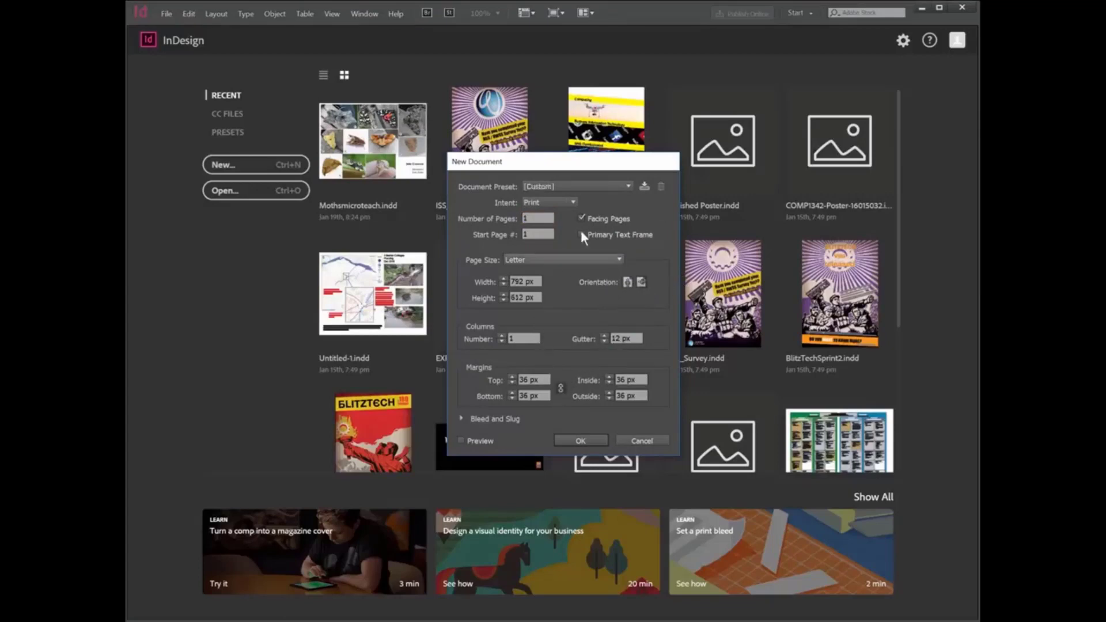
Step: Create a new print document with the A4 page size
click(550, 260)
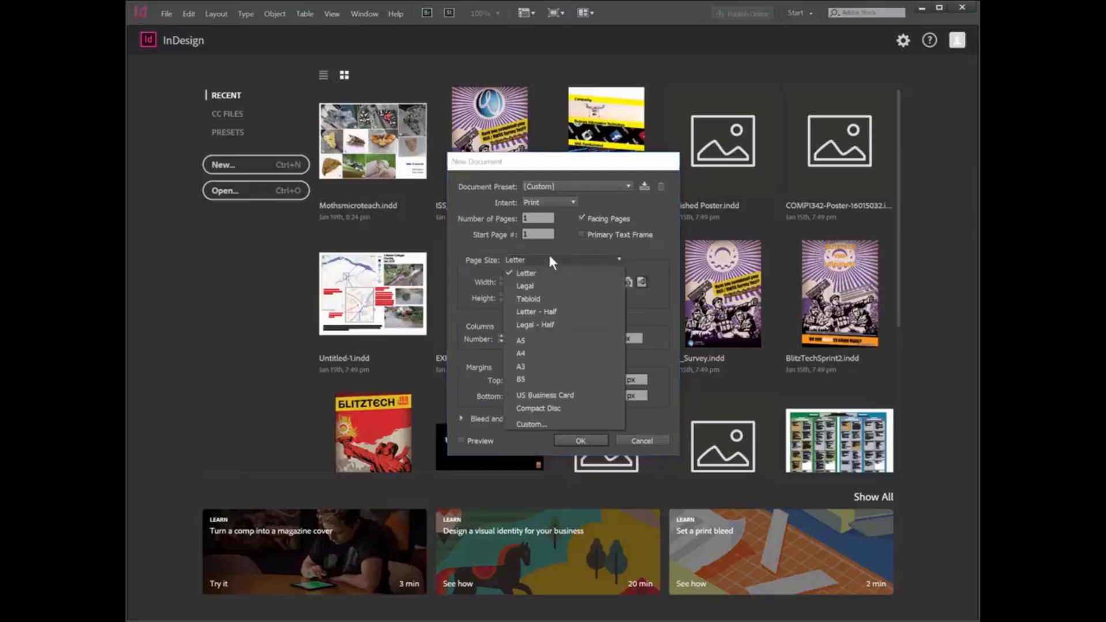
click(525, 350)
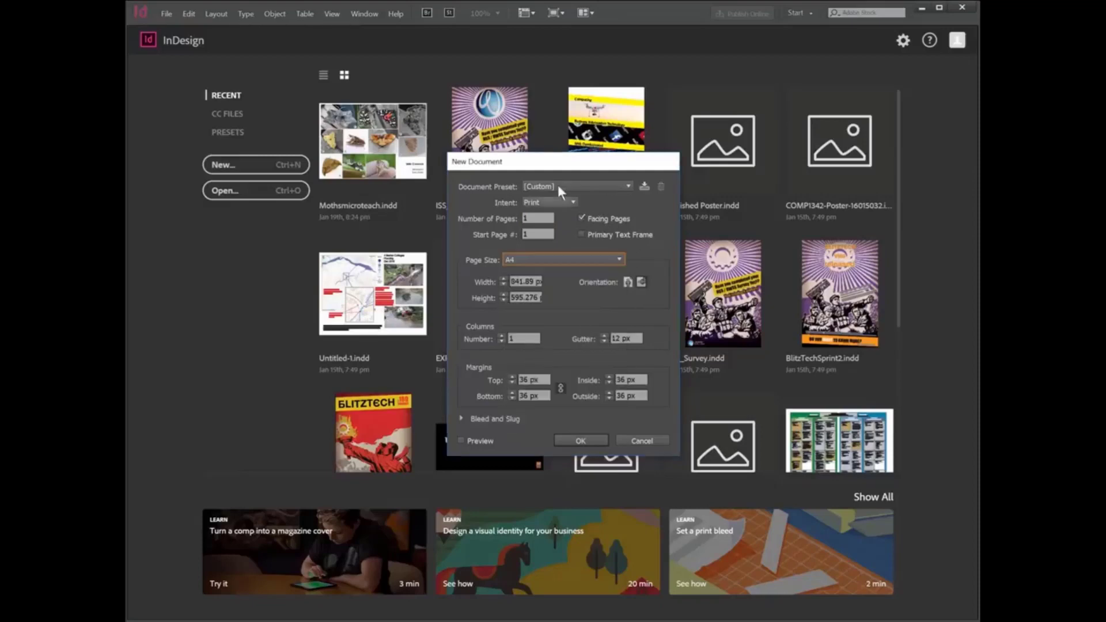
click(581, 440)
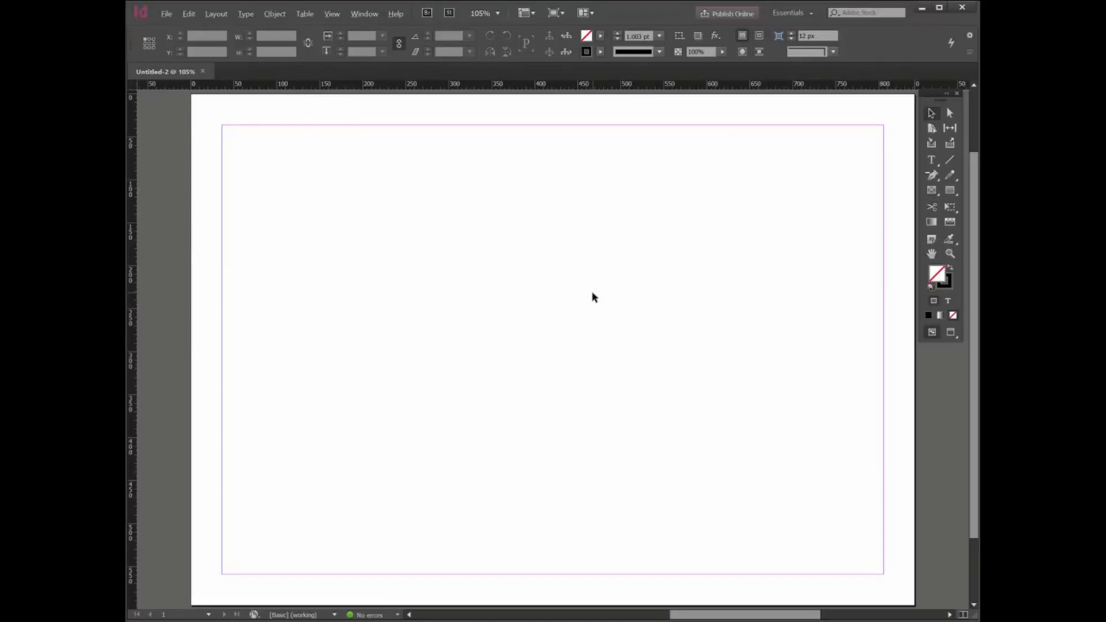
Step: Insert three pages after page 1 based on A-Master, and put away the Pages overview
key(ctrl+minus)
key(ctrl+minus)
key(ctrl+minus)
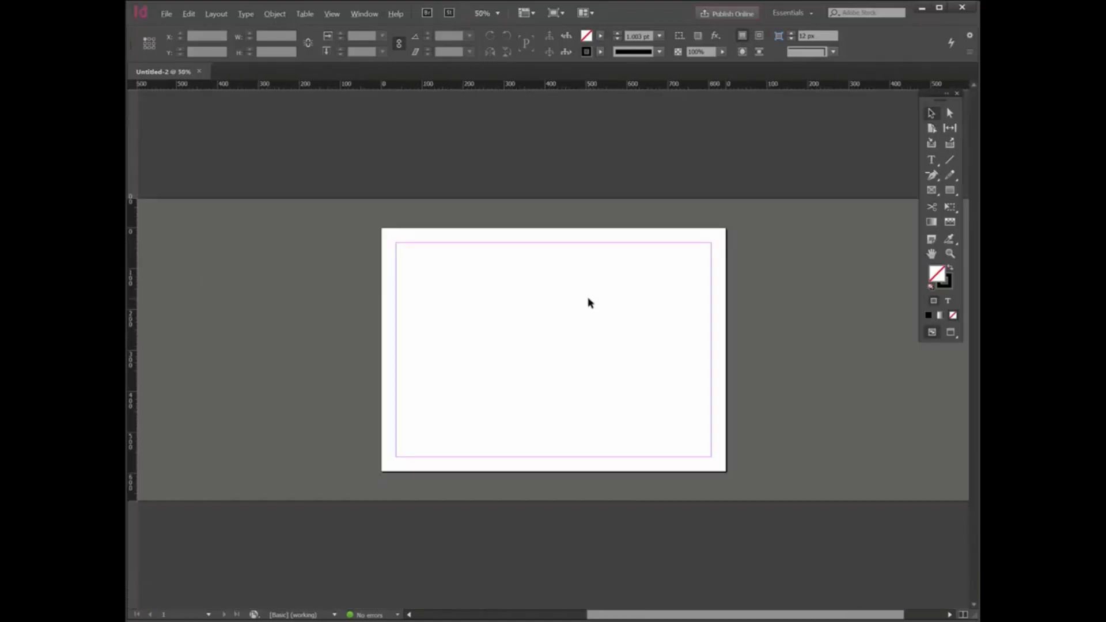
key(ctrl+d)
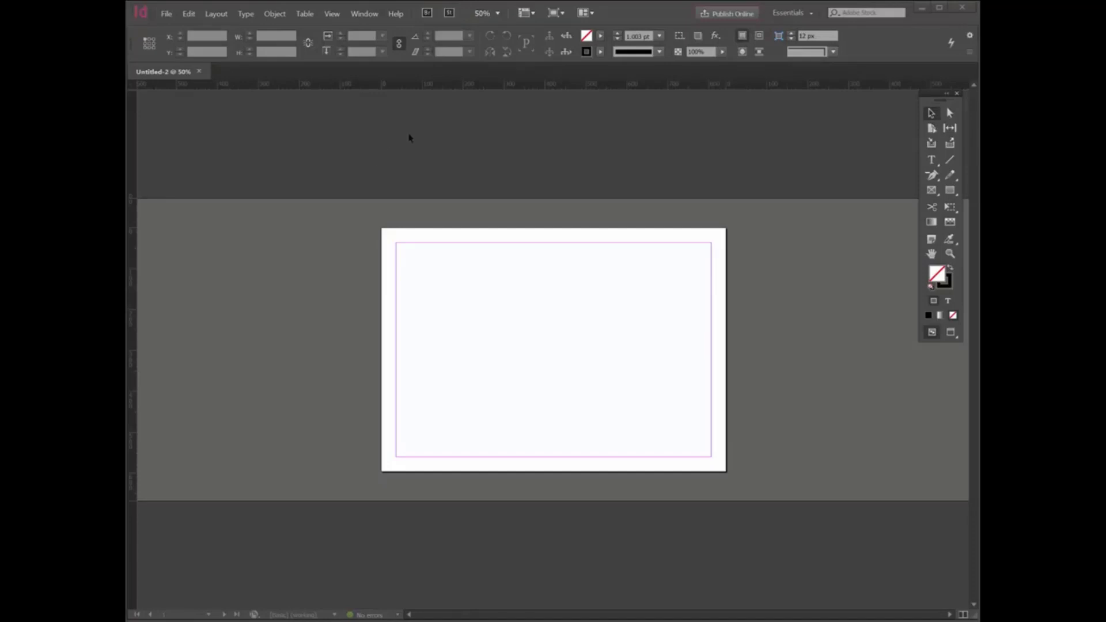
click(363, 14)
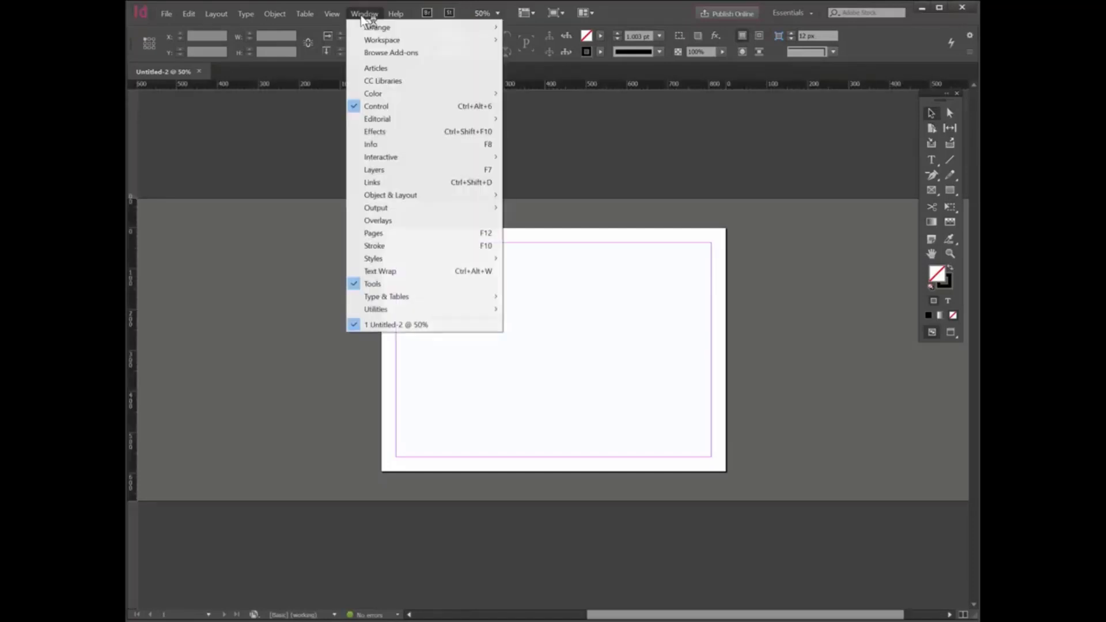
click(390, 233)
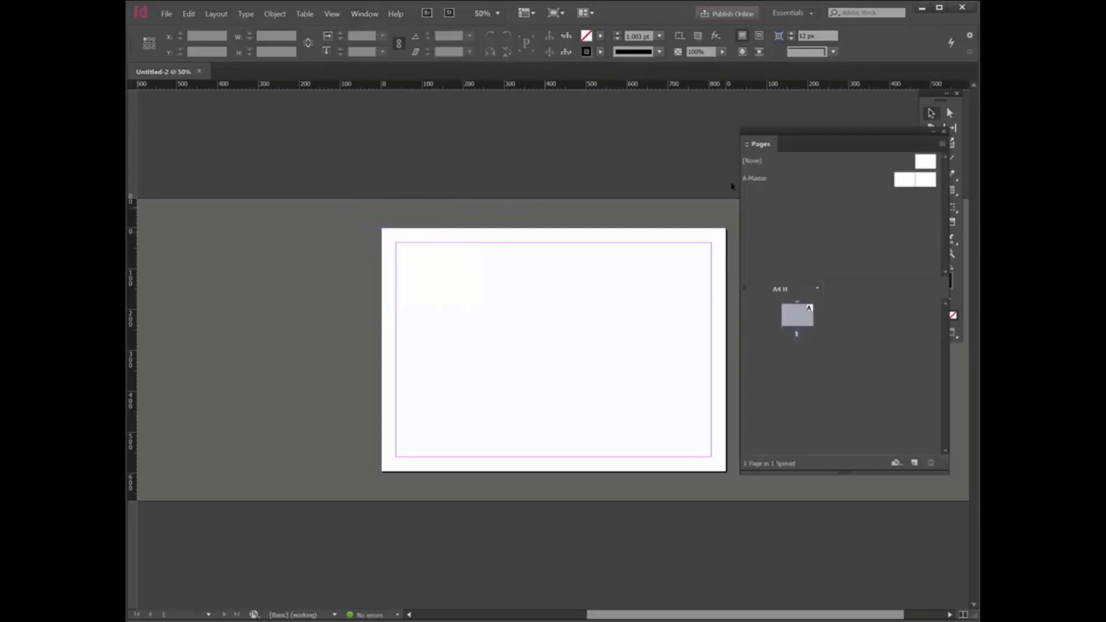
right_click(797, 318)
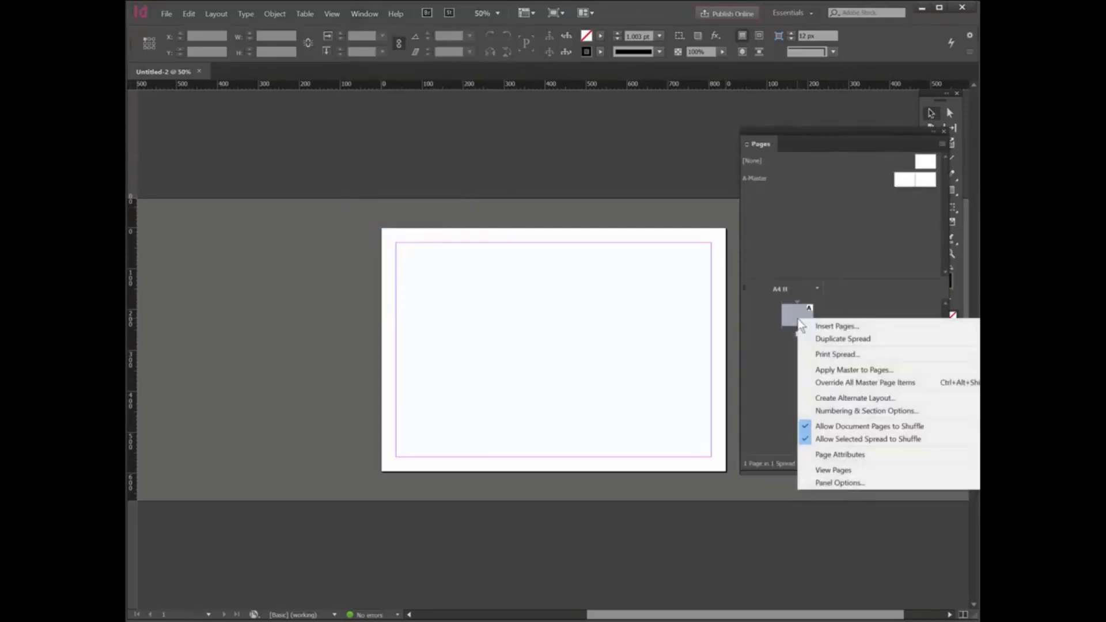
click(833, 327)
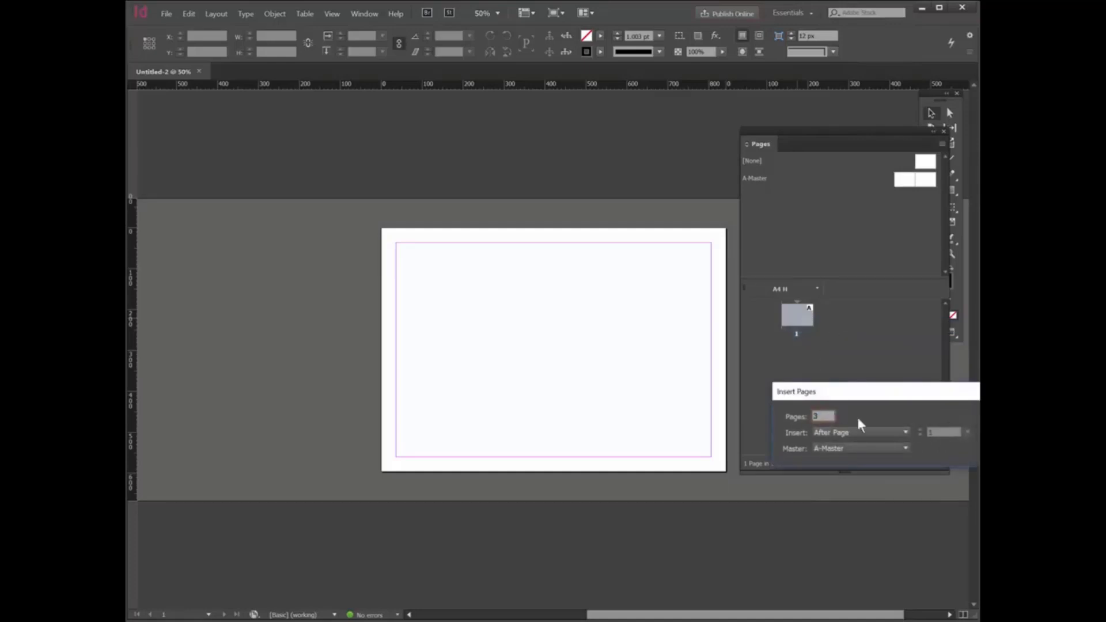
key(Return)
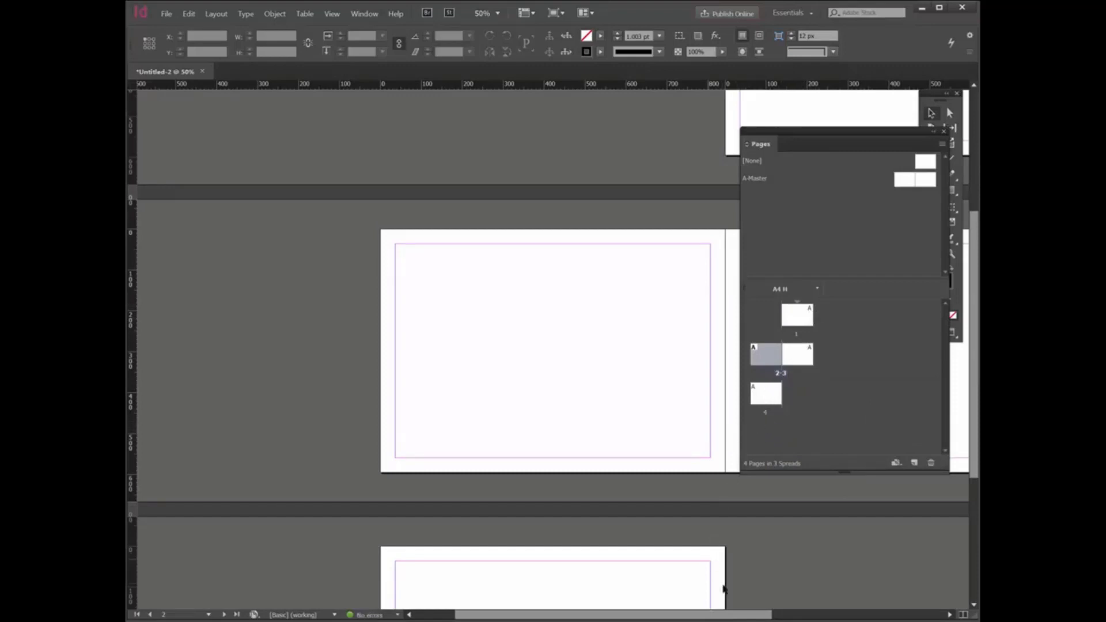
drag(749, 615, 844, 615)
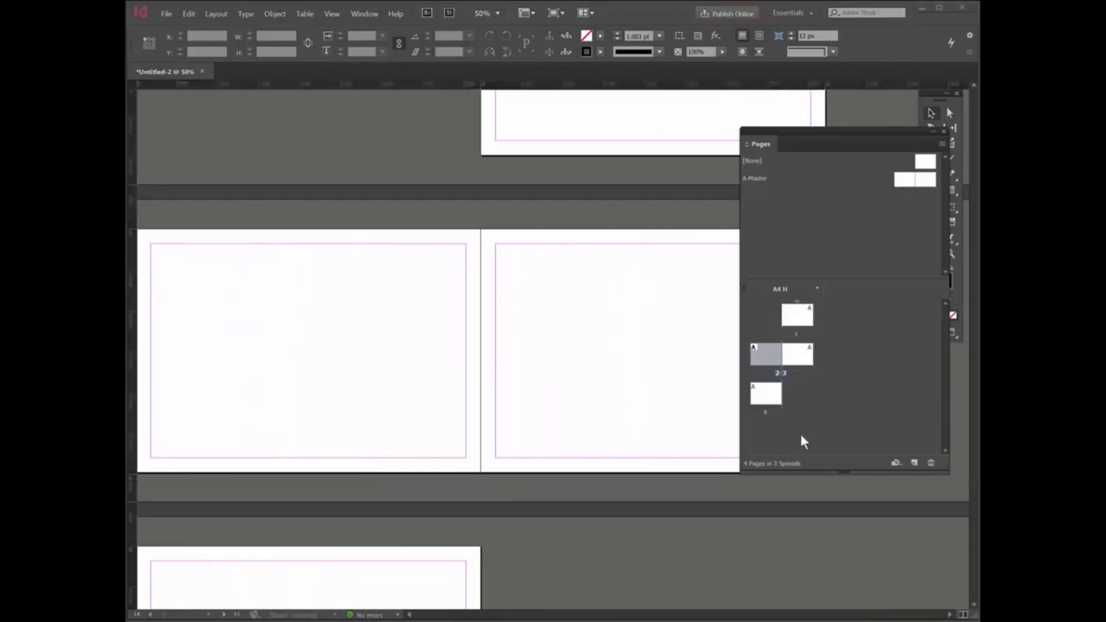
drag(840, 137, 823, 233)
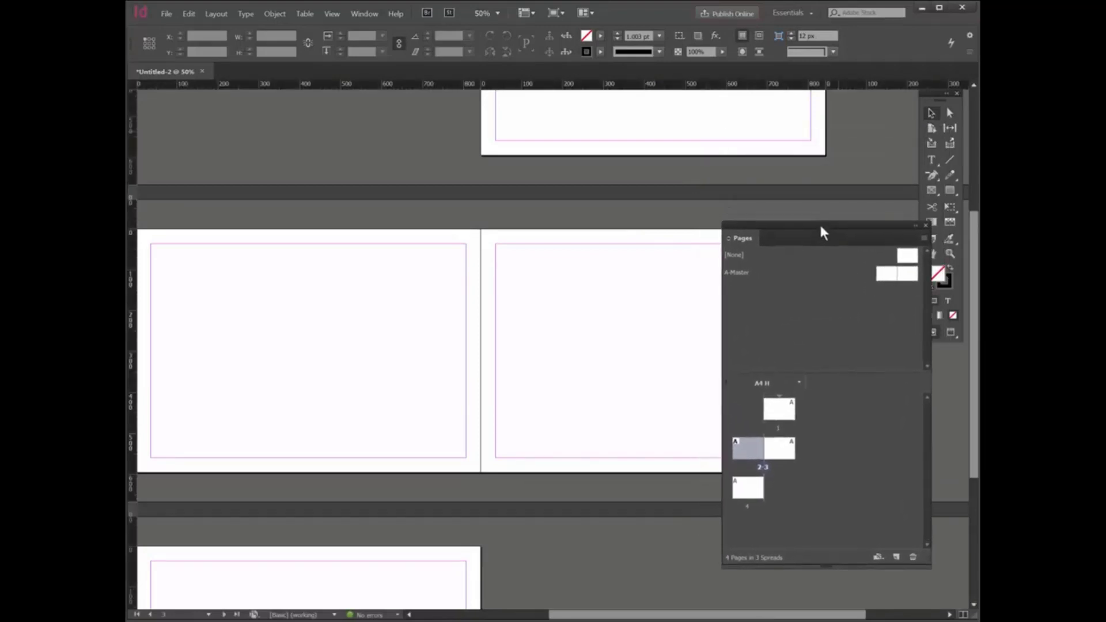
click(924, 223)
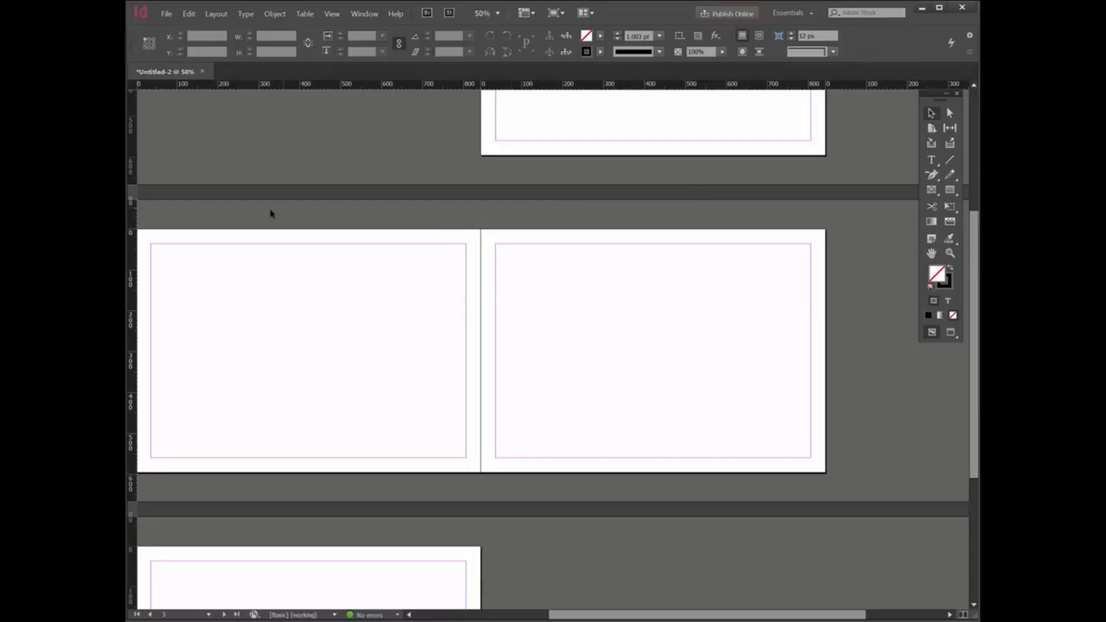
Step: Load Buddy2013PigmentPrintBlakeLittle.jpg and philae.jpg together for placing into the document
click(166, 14)
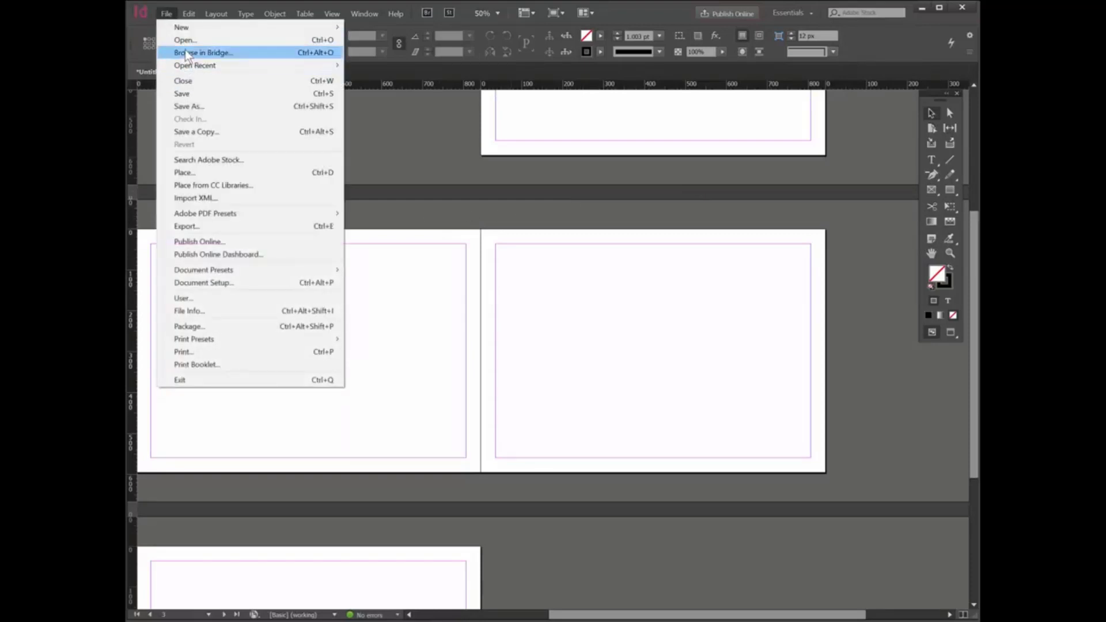
click(182, 174)
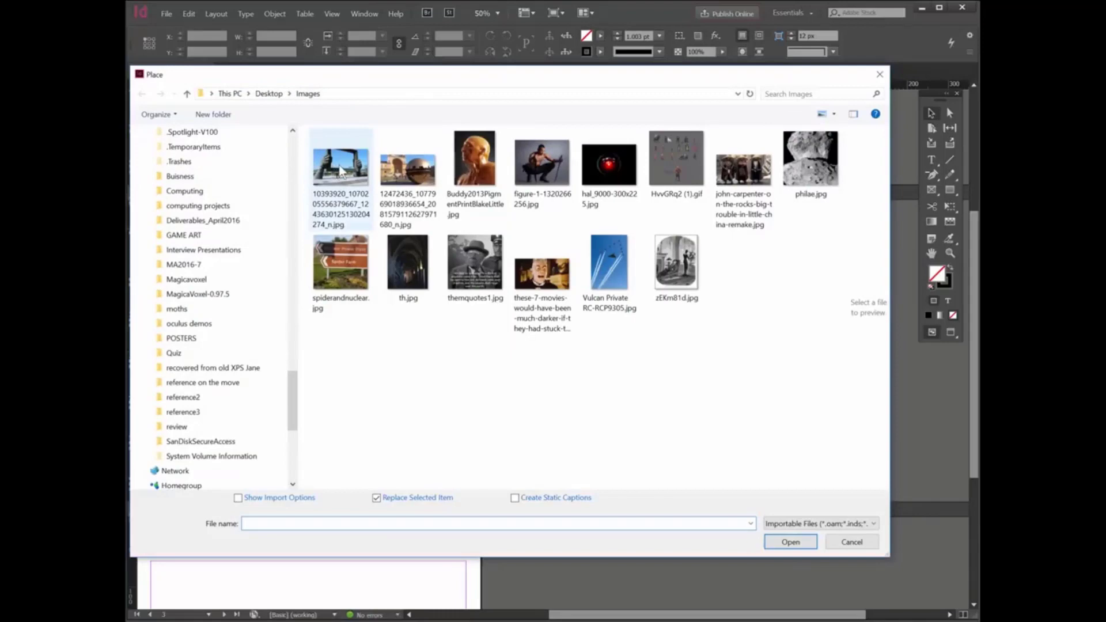
click(468, 170)
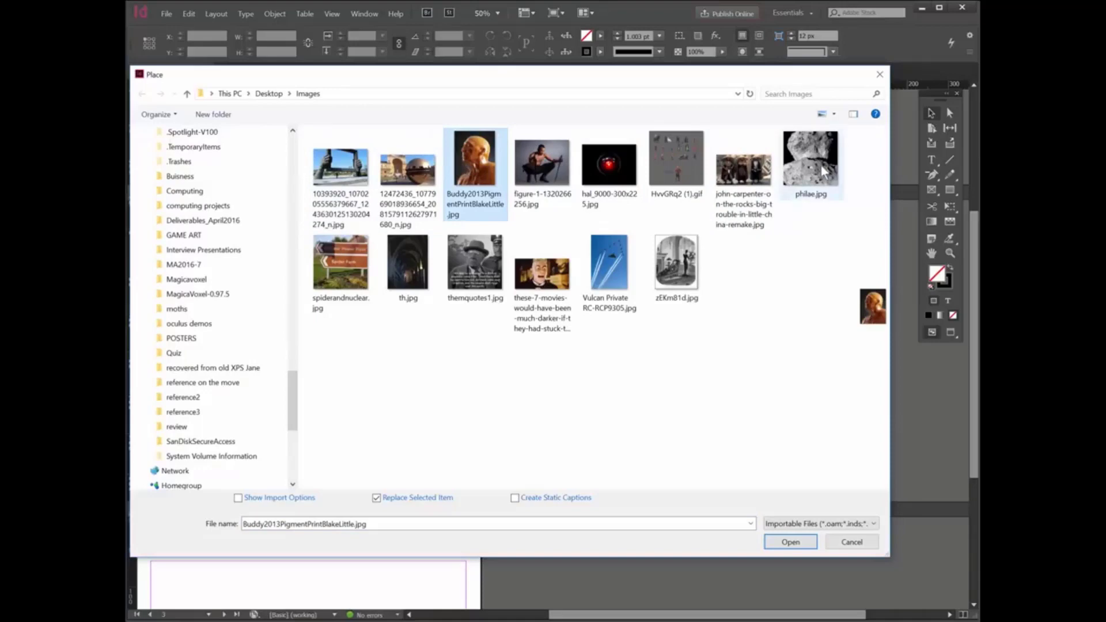
shift+click(825, 171)
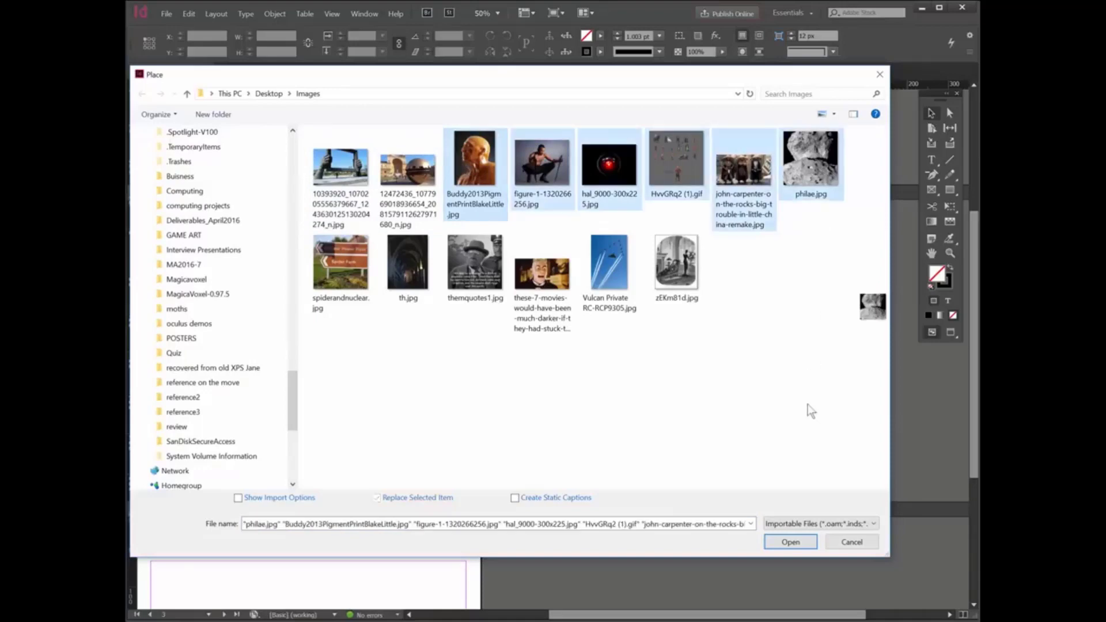
click(472, 164)
ctrl+click(795, 161)
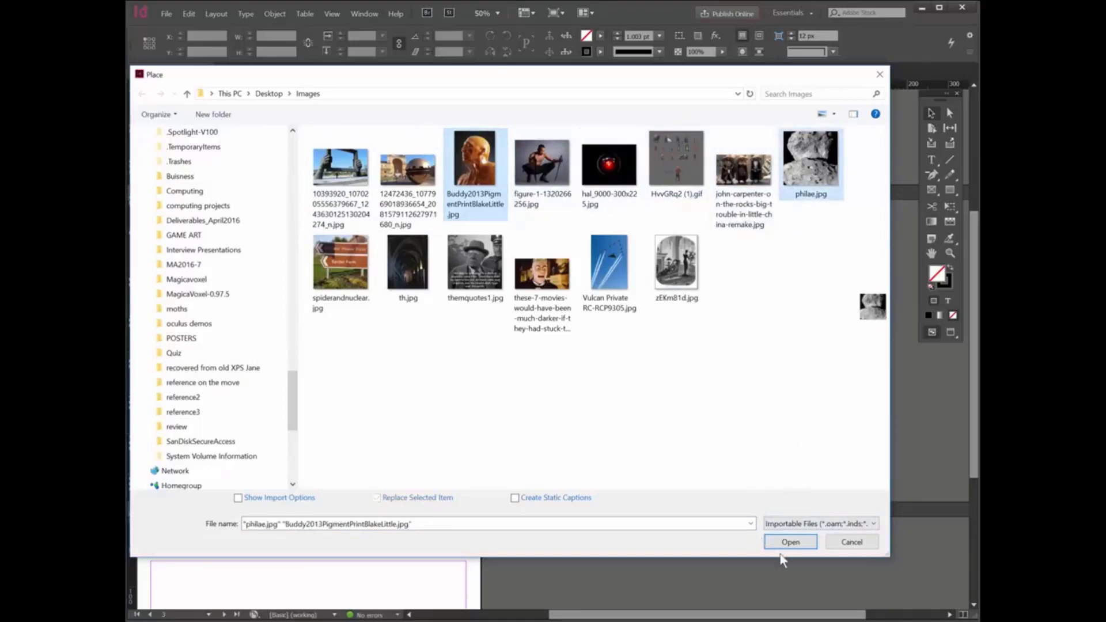
click(789, 541)
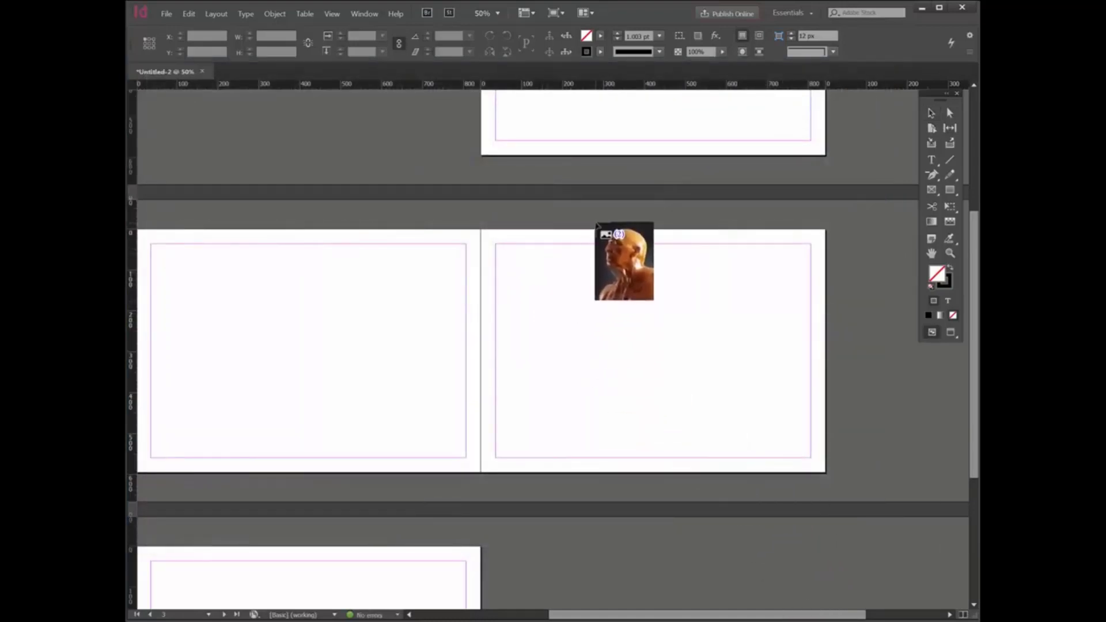
Step: Try placing the portrait at full size and the rock image about 287 px wide on page 1, and undo both placements
scroll(599, 225, up, 5)
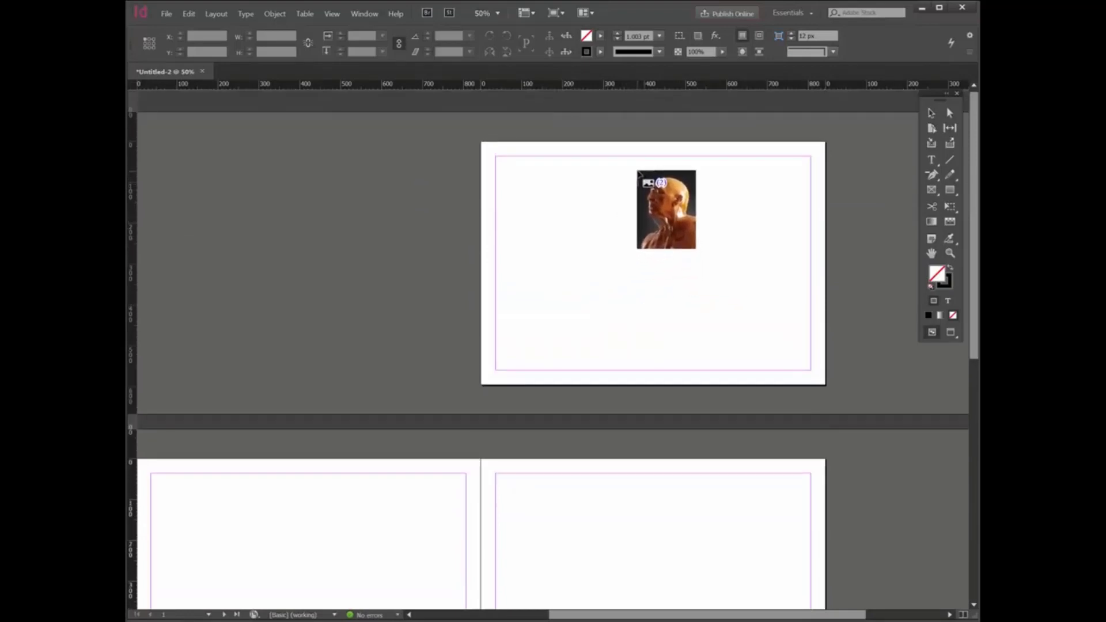
click(638, 172)
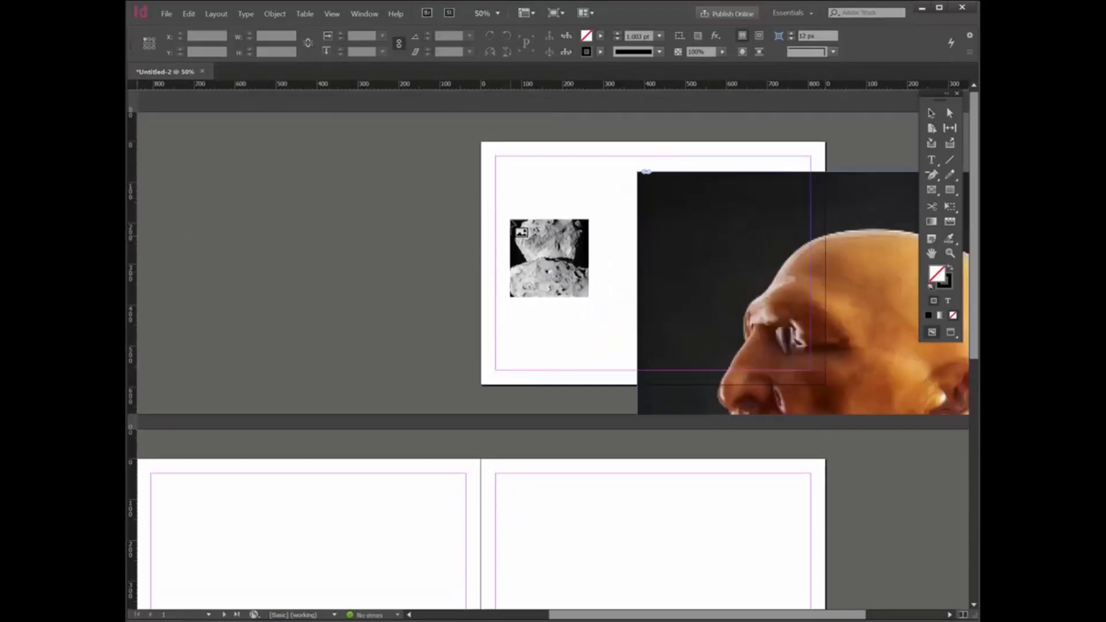
drag(490, 156, 608, 273)
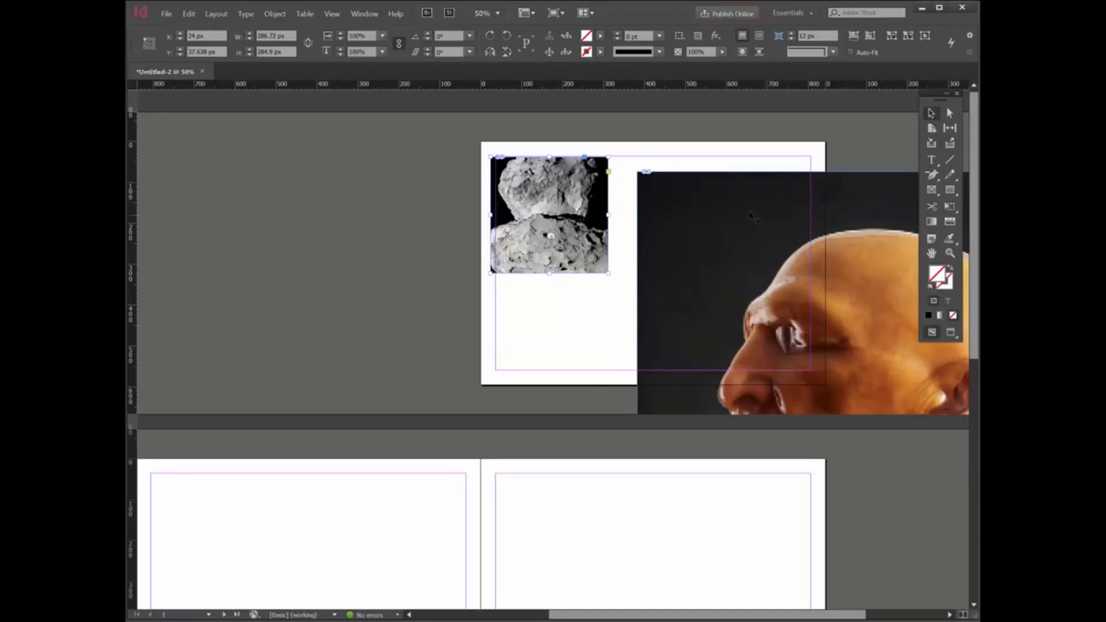
key(ctrl+z)
key(ctrl+z)
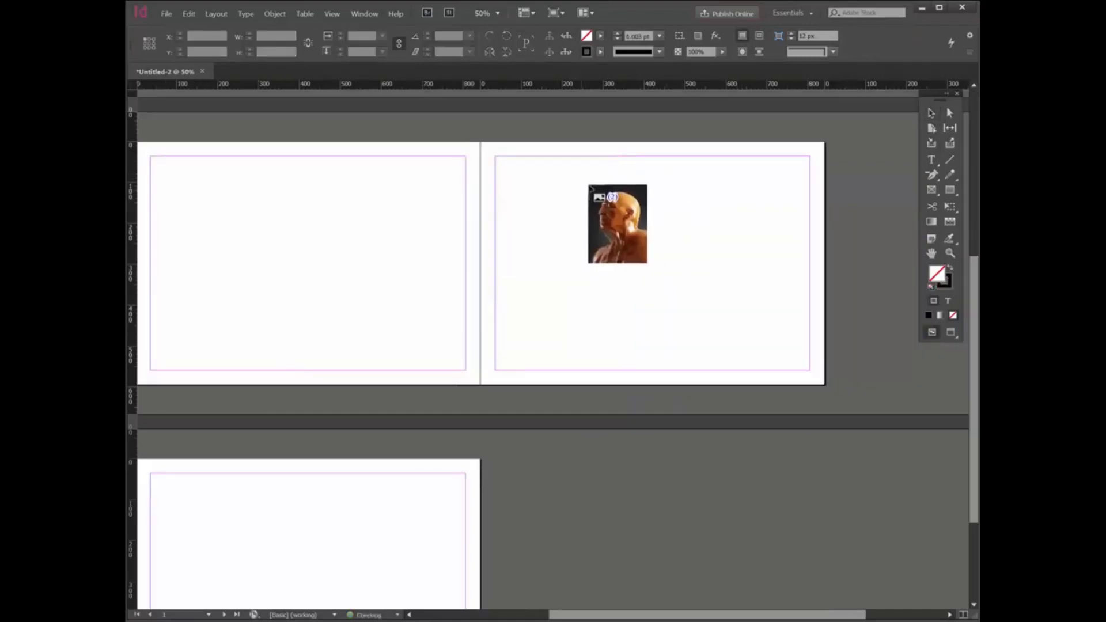
Step: Place the portrait on page 1 at about 447 × 595 px and the rock image on page 2 at about 594 × 590 px
scroll(605, 193, up, 5)
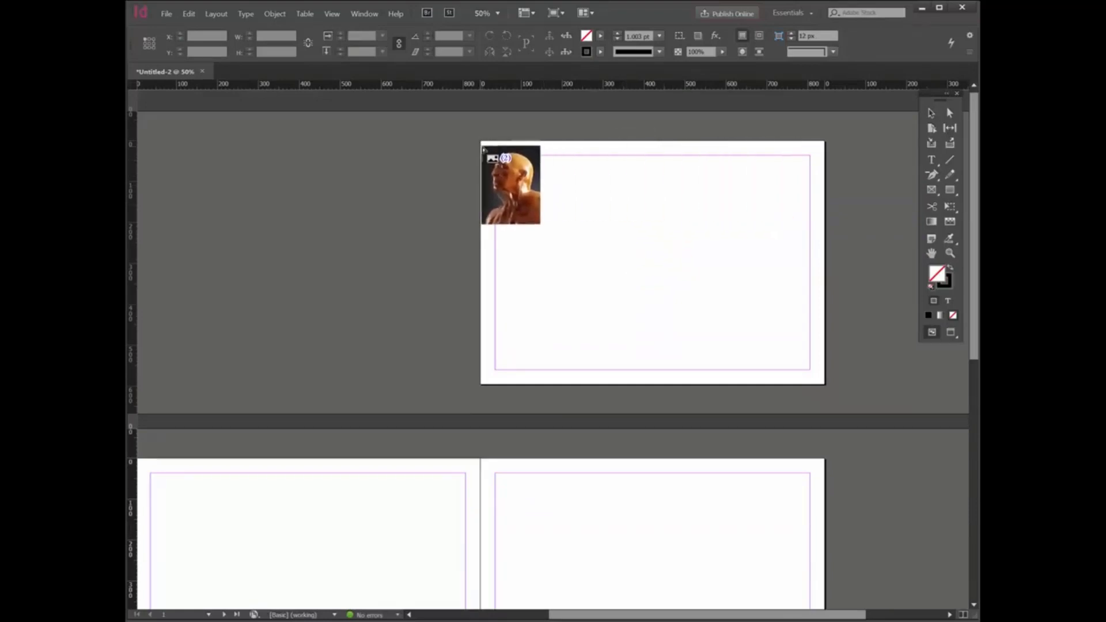
drag(484, 148, 675, 382)
click(669, 158)
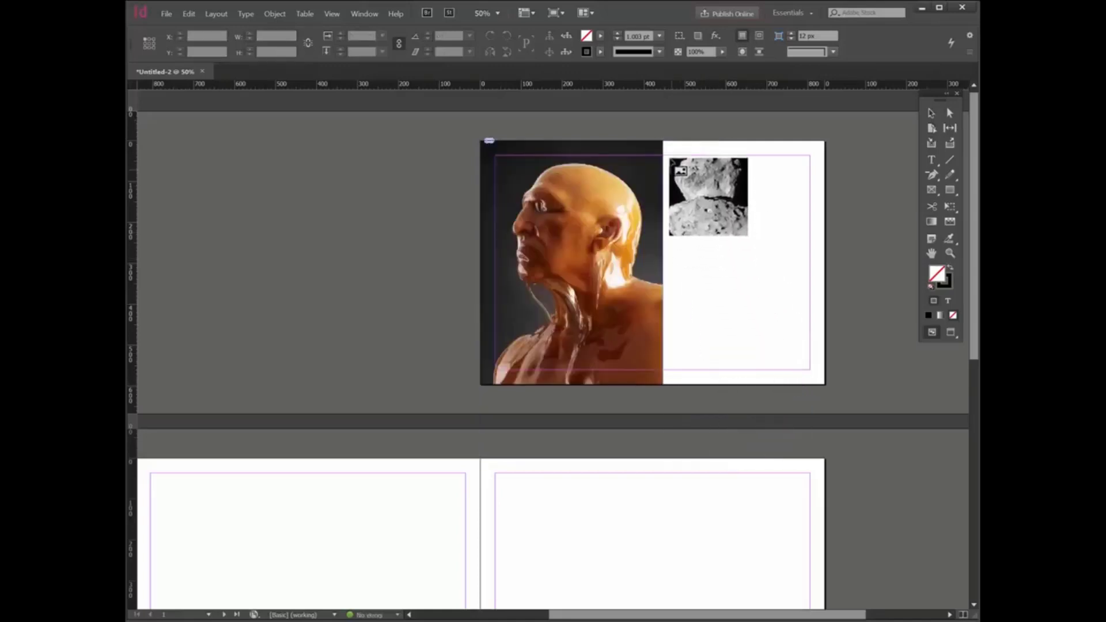
drag(708, 197, 251, 328)
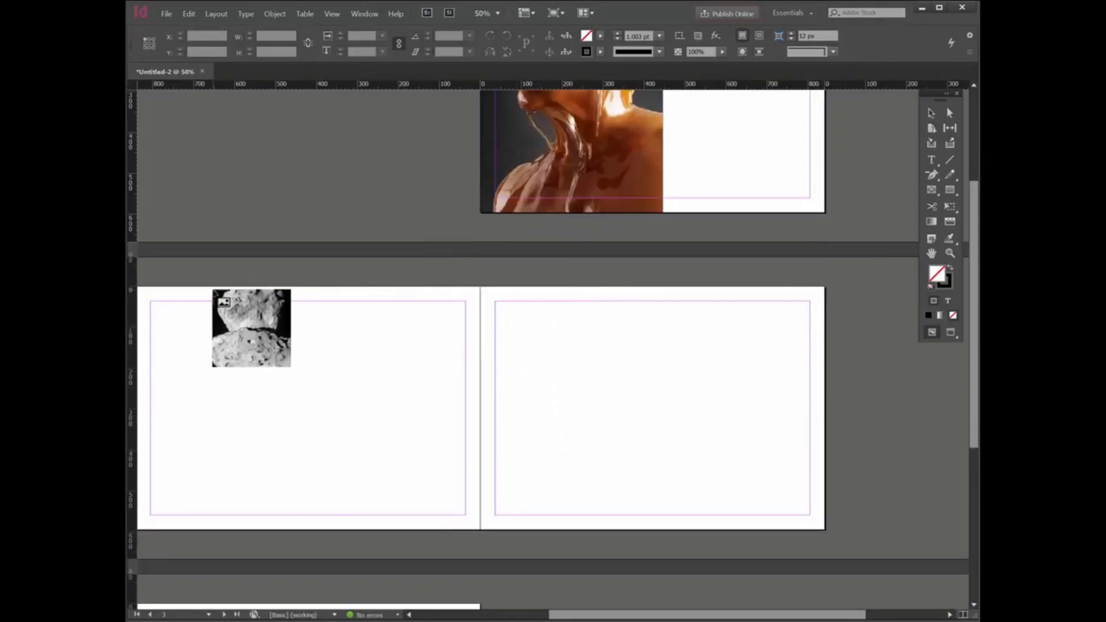
drag(214, 292, 458, 436)
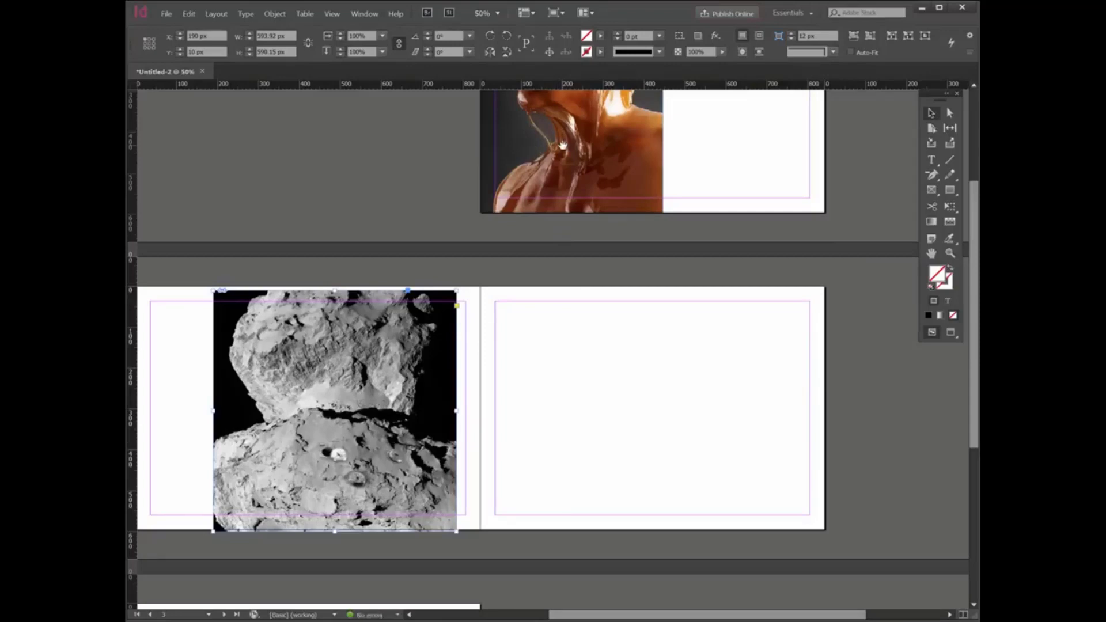
Step: Try moving the page 1 portrait inside its frame with Direct Selection and scaling it to about 229 × 258 px
scroll(563, 145, up, 5)
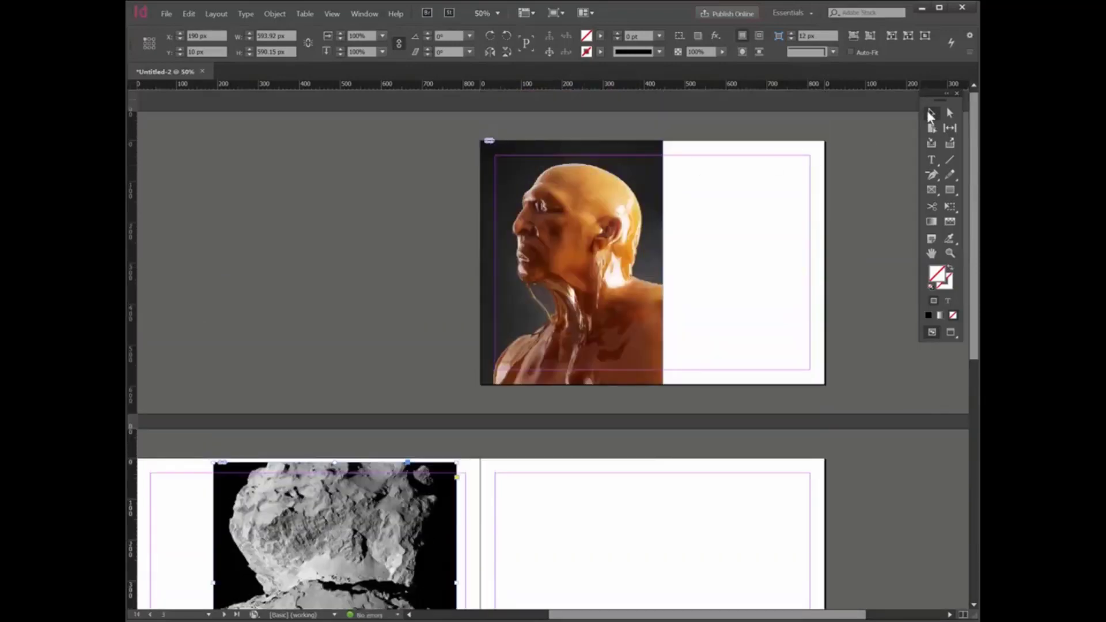
click(931, 113)
click(648, 172)
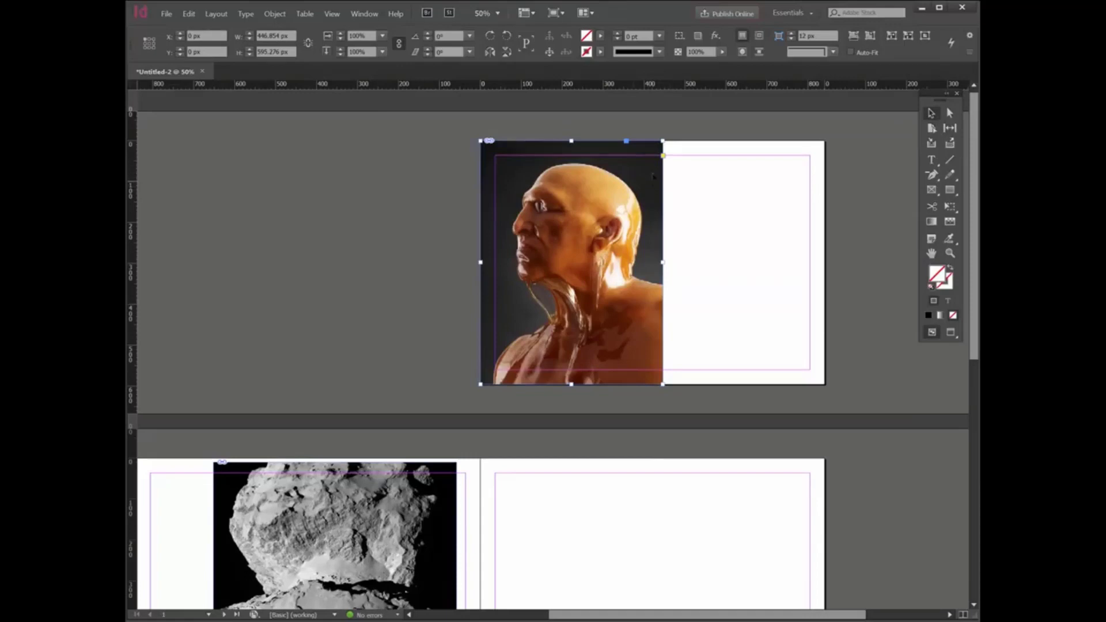
mouse_move(651, 166)
mouse_down()
mouse_move(667, 202)
mouse_move(728, 202)
mouse_move(647, 168)
mouse_up()
click(949, 114)
click(949, 115)
drag(549, 191, 598, 218)
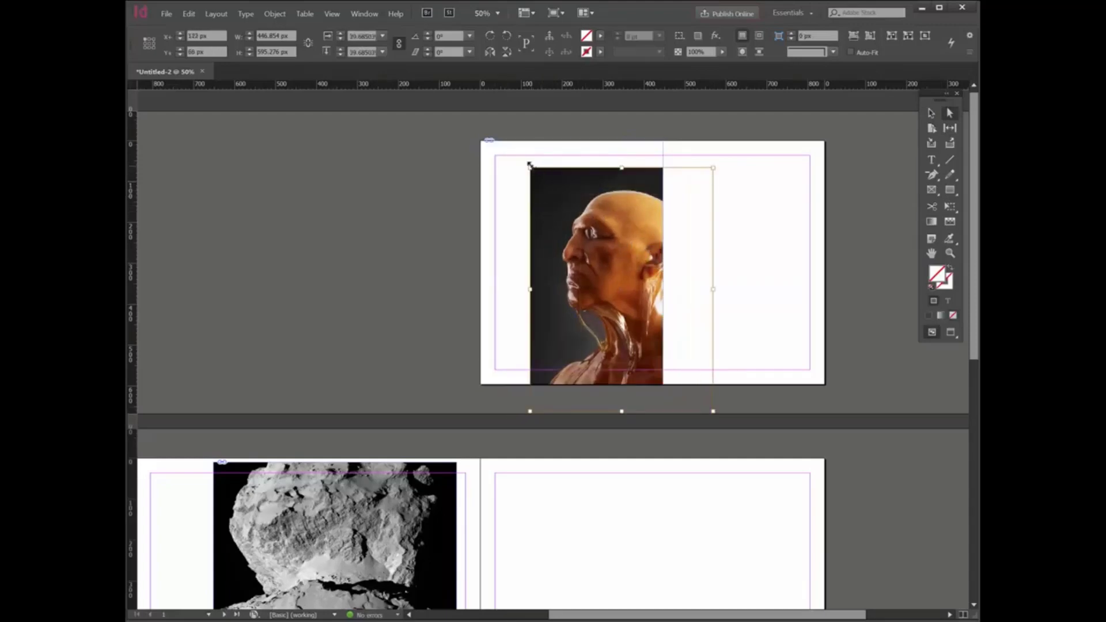
drag(530, 168, 595, 230)
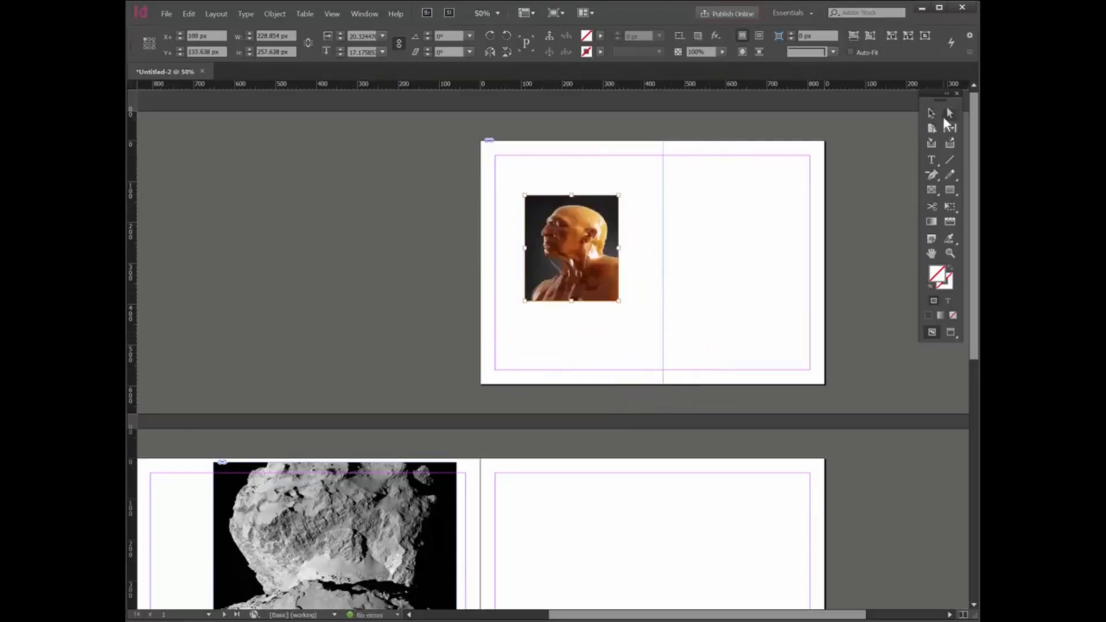
Step: Undo the moving and scaling of the portrait inside its frame
click(949, 114)
key(ctrl+z)
key(ctrl+z)
key(ctrl+z)
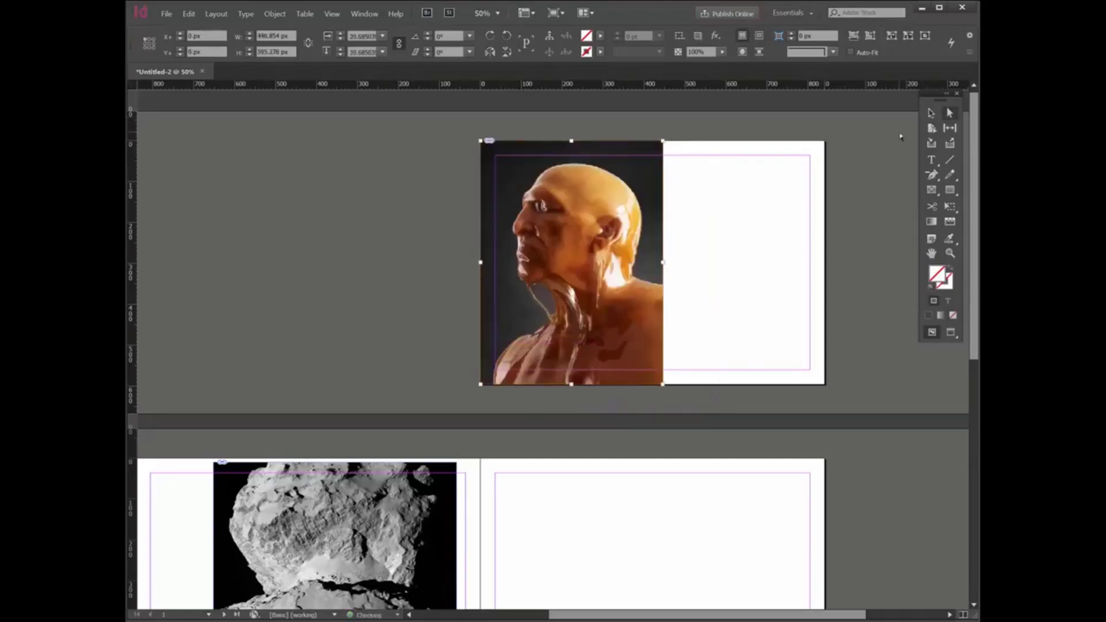
Step: Move the portrait frame across page 1 with the Selection tool, flush with the page's right edge at about X 395 px
click(791, 128)
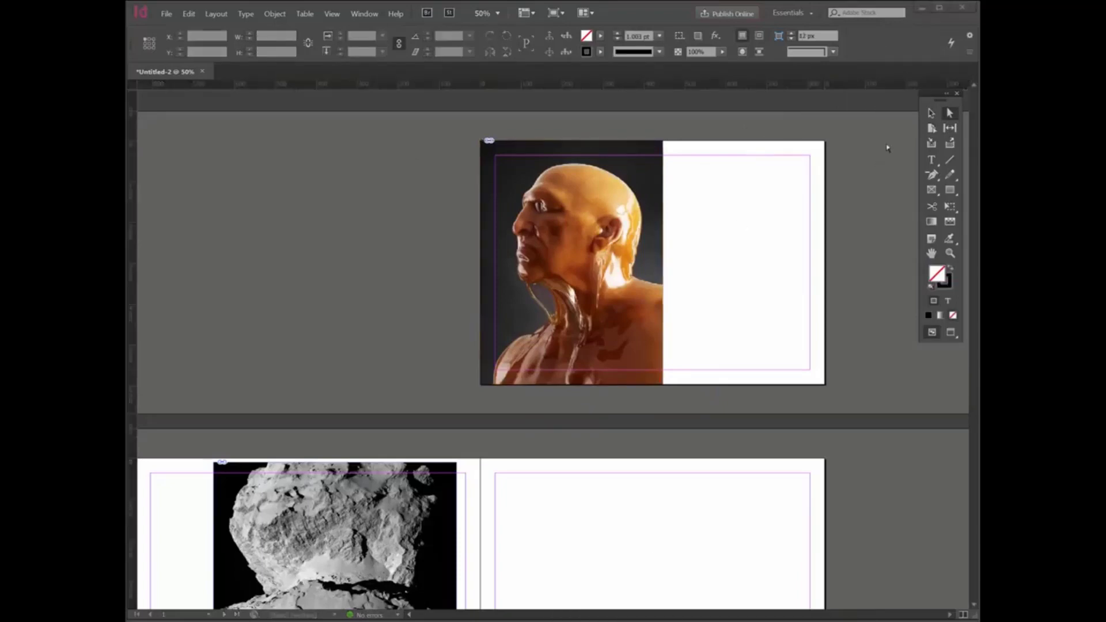
click(929, 114)
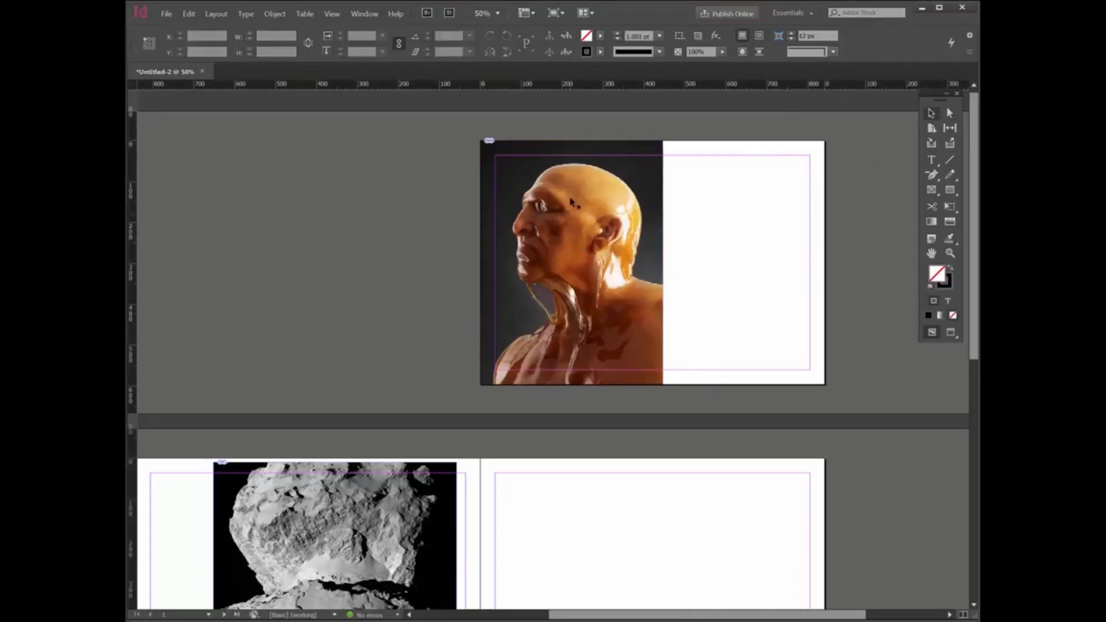
click(528, 176)
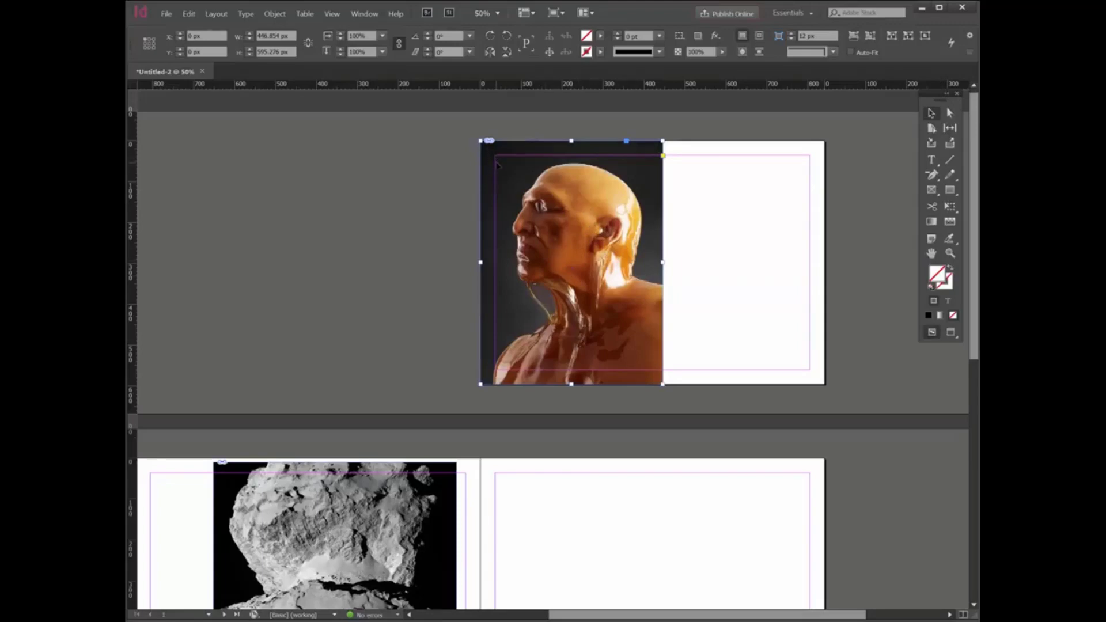
drag(498, 165, 661, 168)
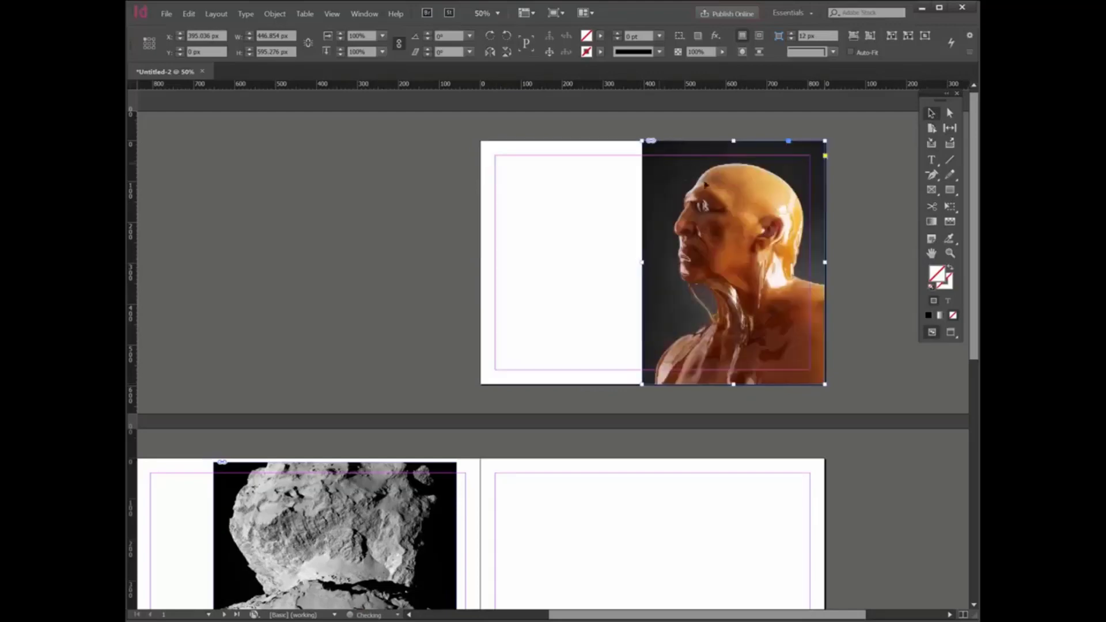
Step: Draw a text frame beside the portrait reading "Honey figuers" and align its left edge with the page margin, about 332 × 216 px
click(931, 160)
drag(488, 156, 631, 246)
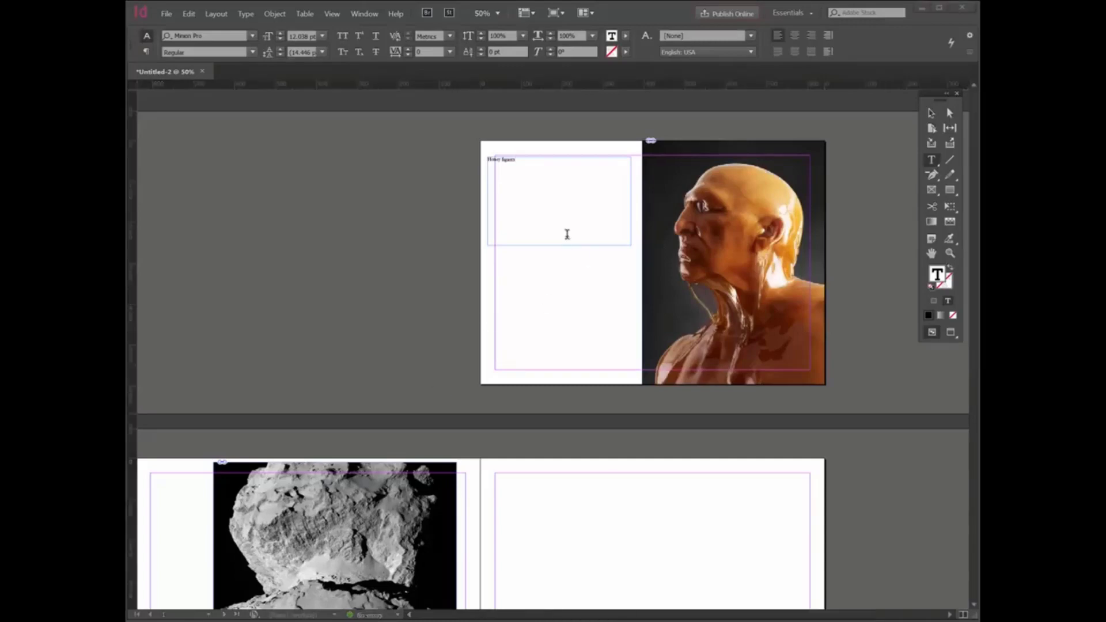
click(932, 114)
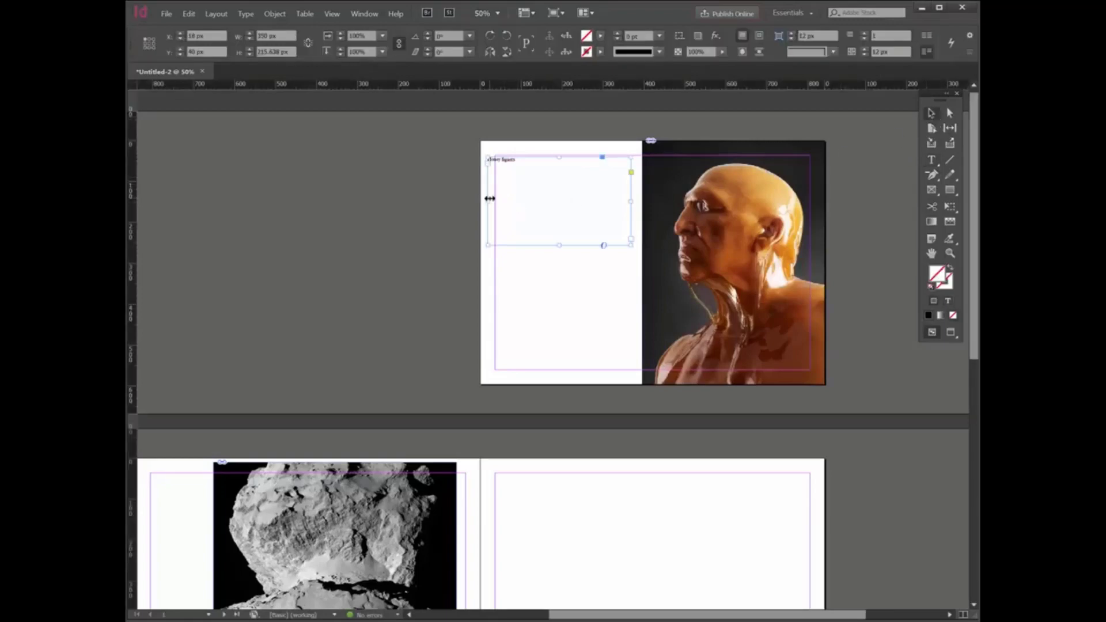
drag(489, 199, 495, 199)
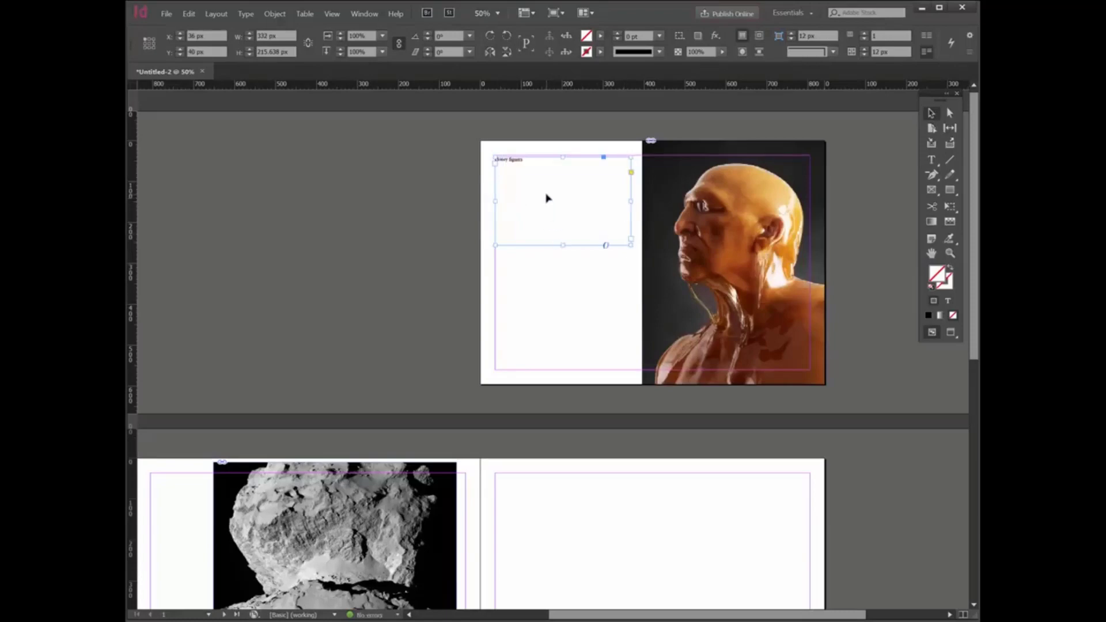
Step: Add a line with the person's first name below the title and fill the rest of the frame with placeholder text
click(931, 160)
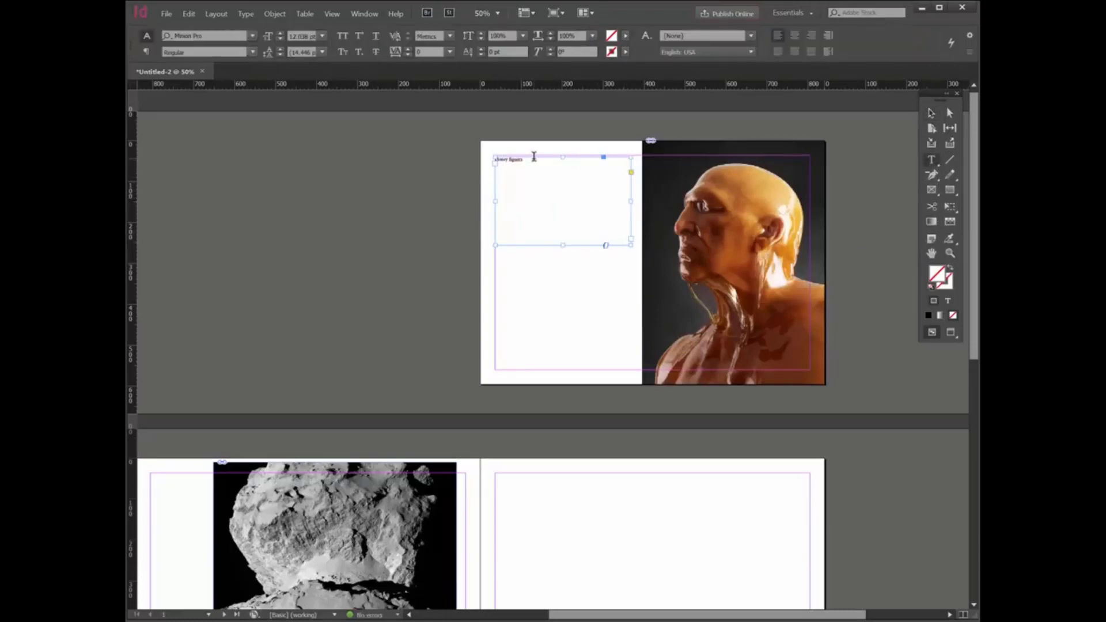
click(534, 160)
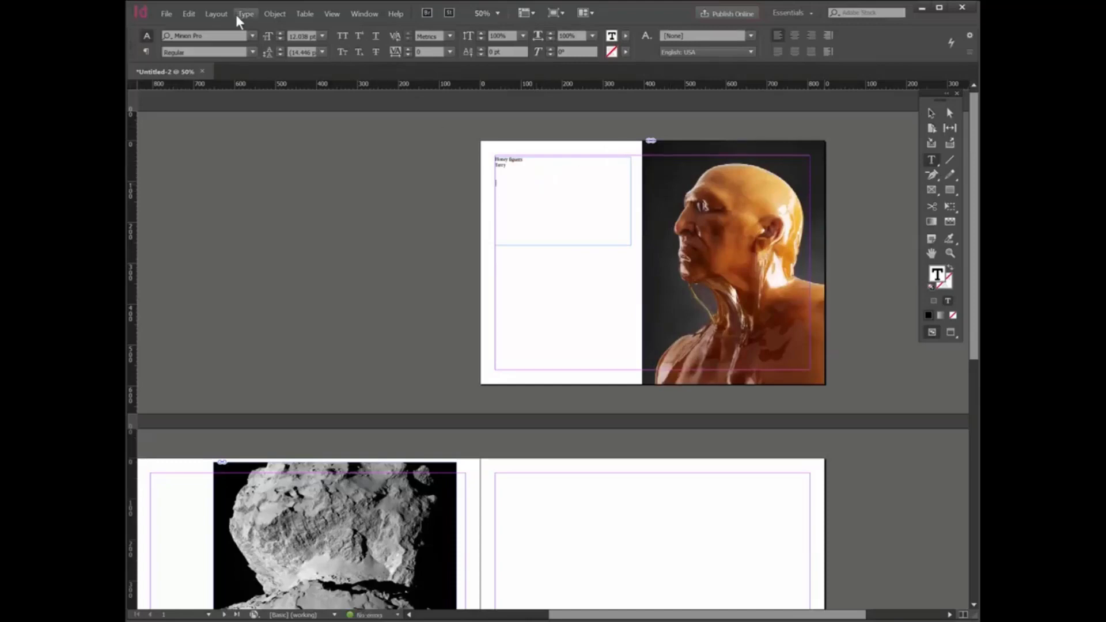
right_click(506, 187)
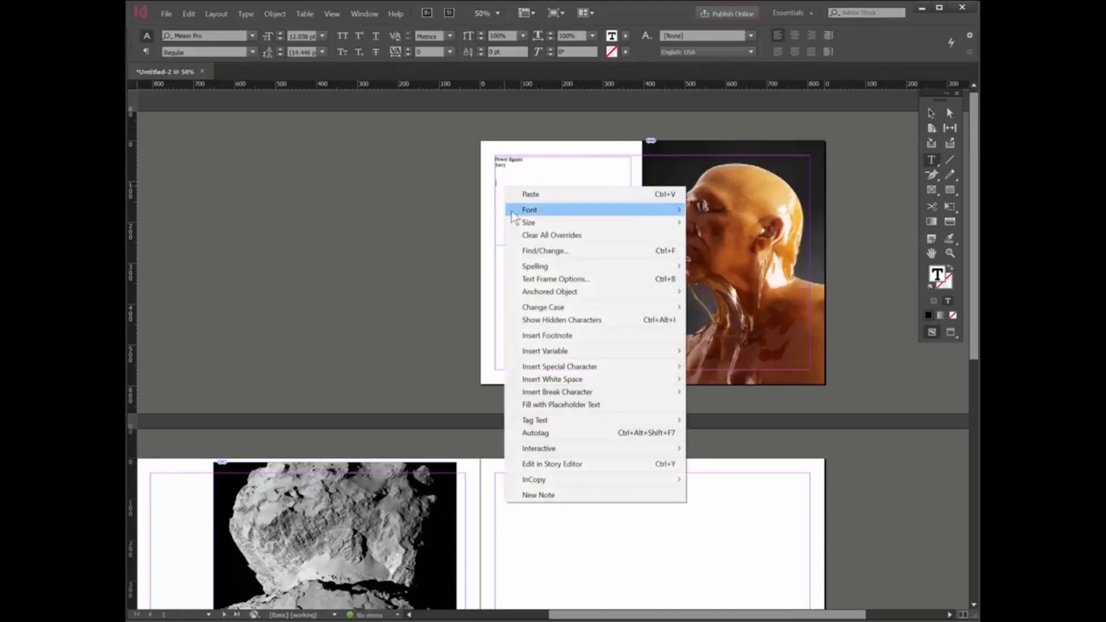
mouse_move(575, 393)
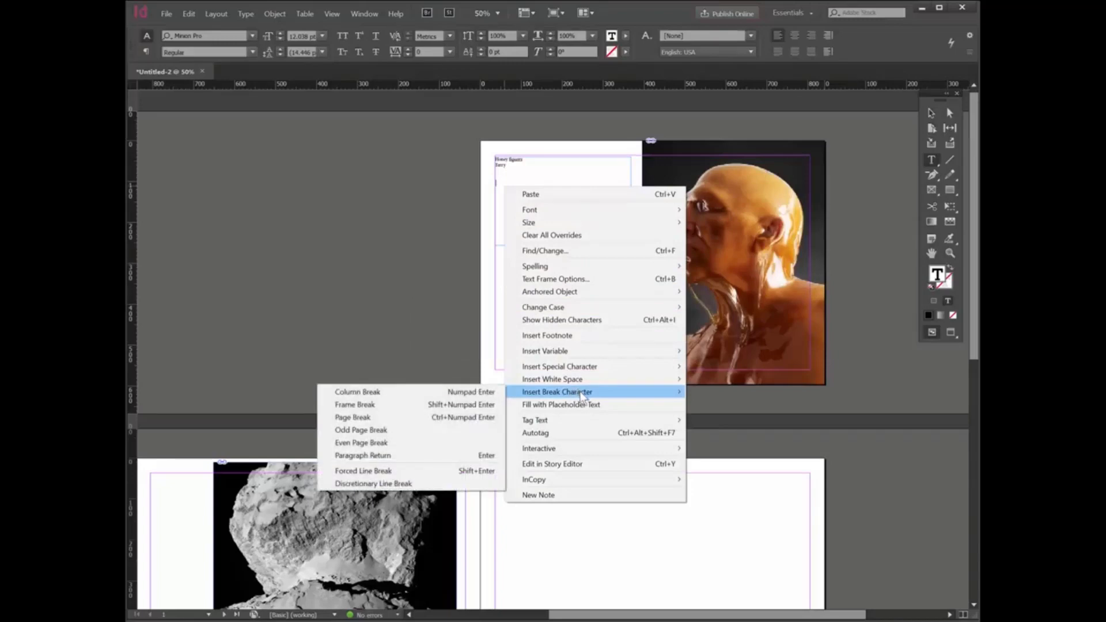
click(587, 404)
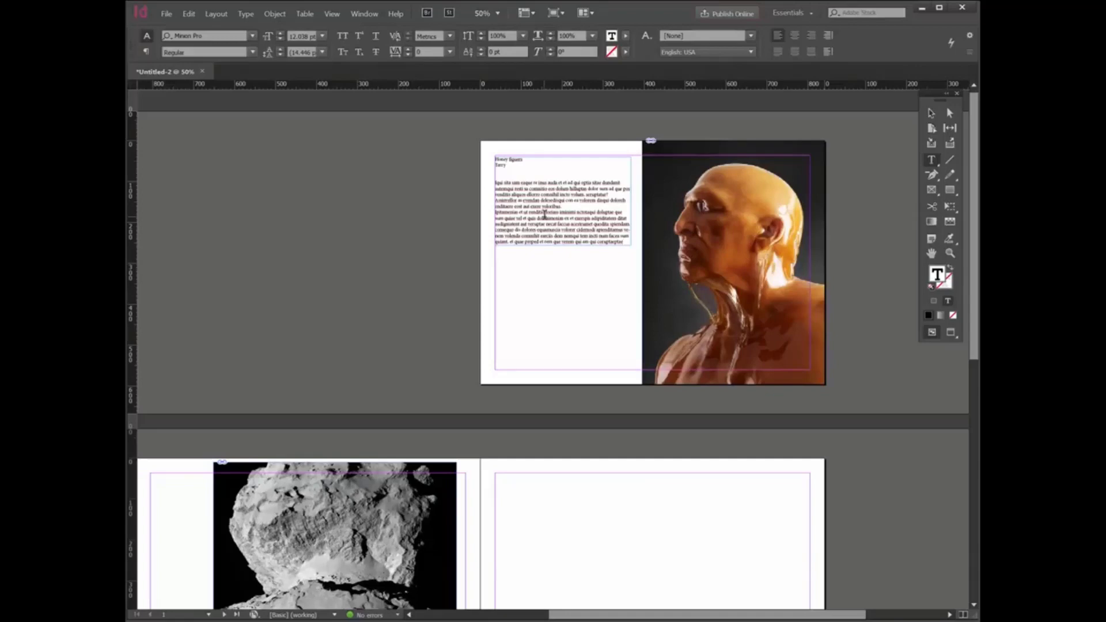
Step: Extend the text frame downward to a height of about 460 px and show its text at 100% view
click(938, 111)
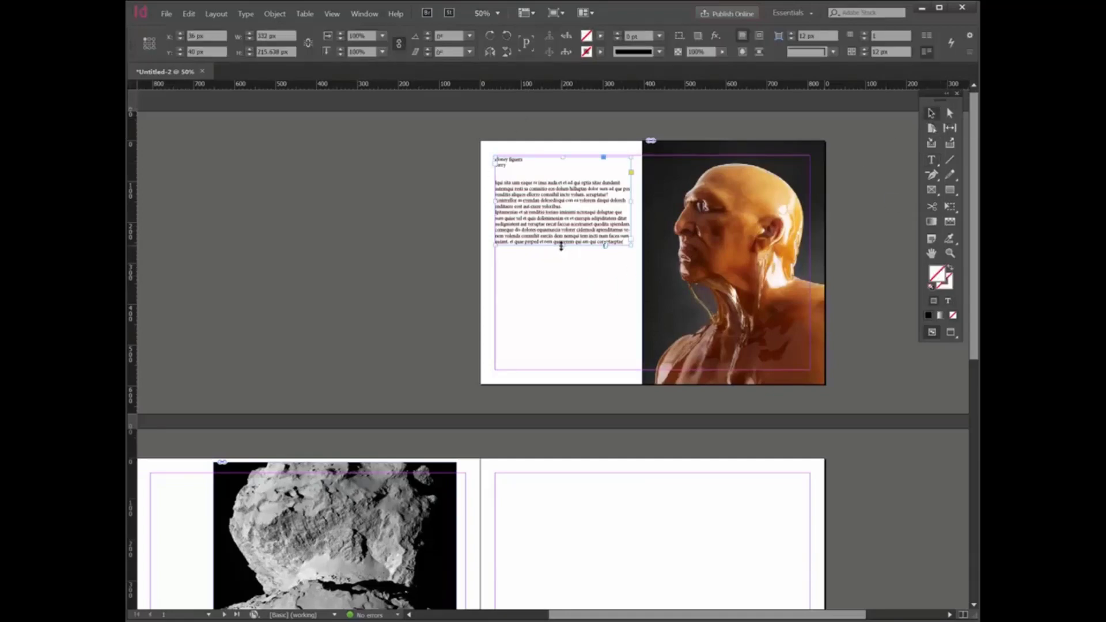
drag(561, 246, 563, 346)
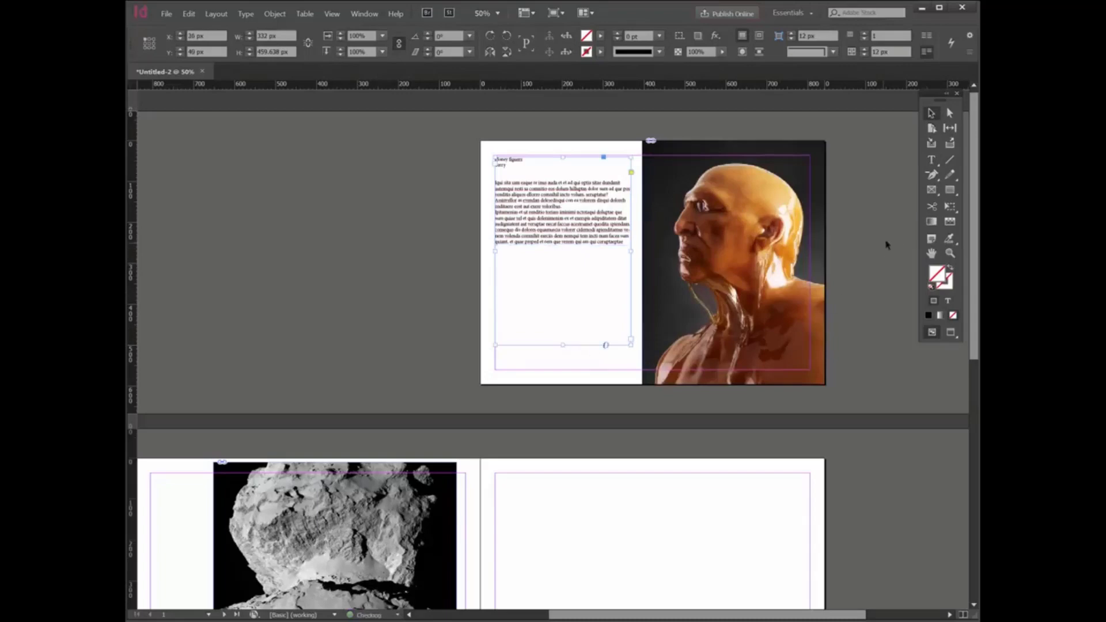
click(949, 258)
click(536, 179)
click(618, 244)
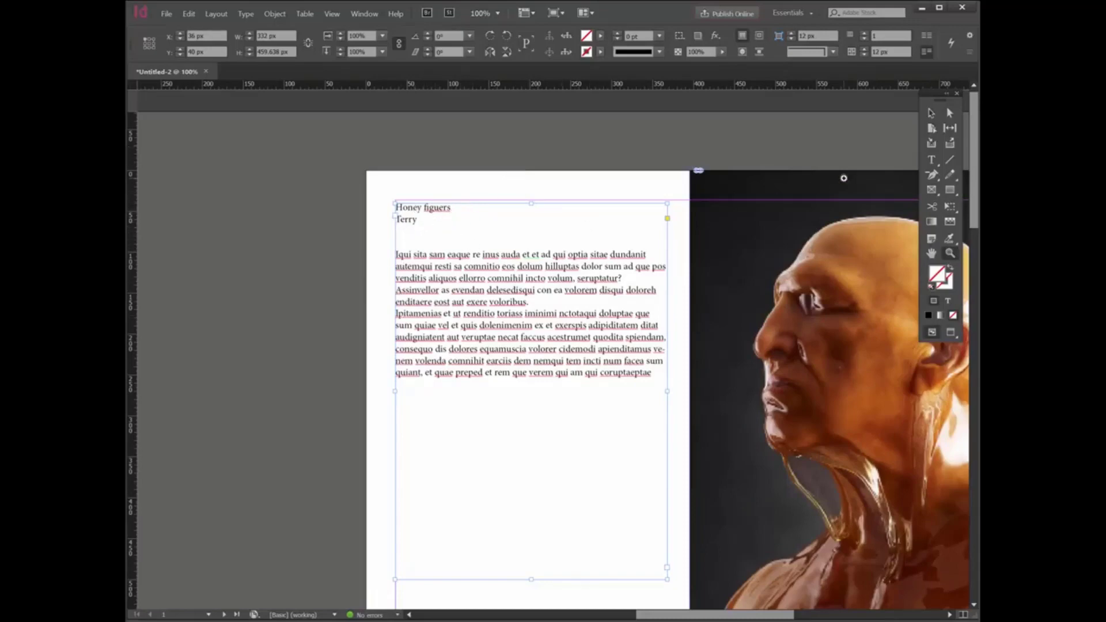
Step: Create a new paragraph style named "Heading"
click(365, 16)
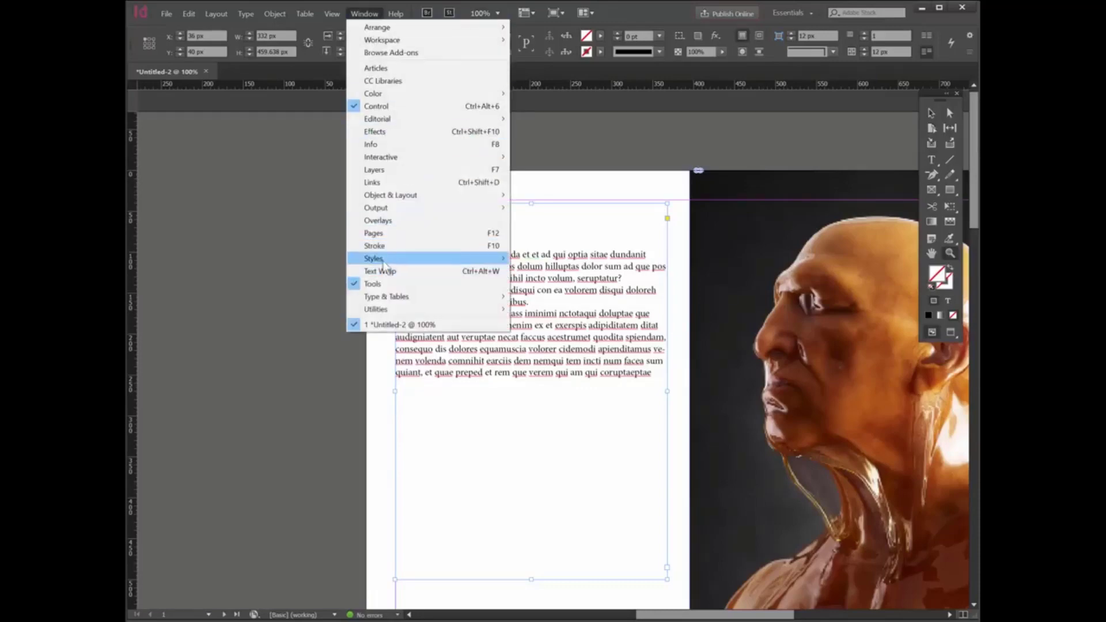
mouse_move(386, 260)
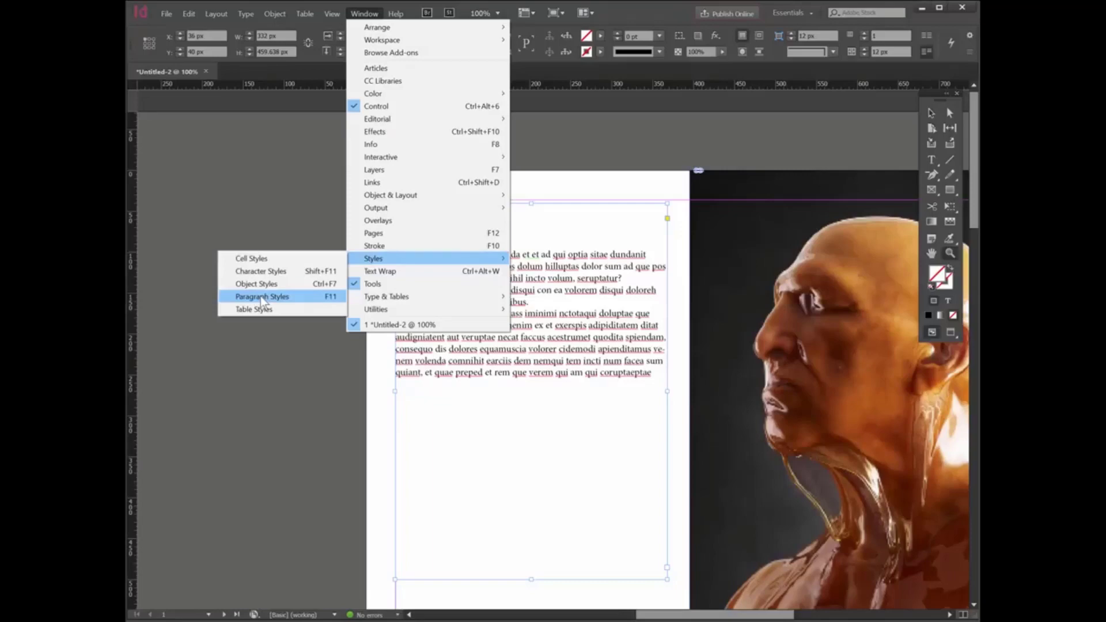
click(261, 296)
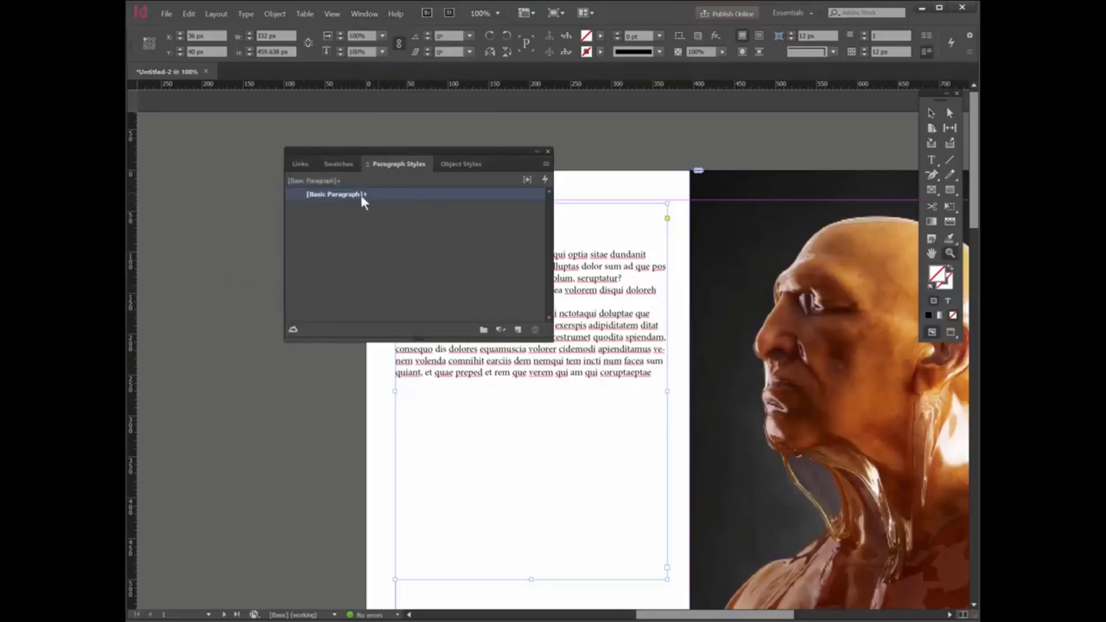
click(519, 330)
click(348, 207)
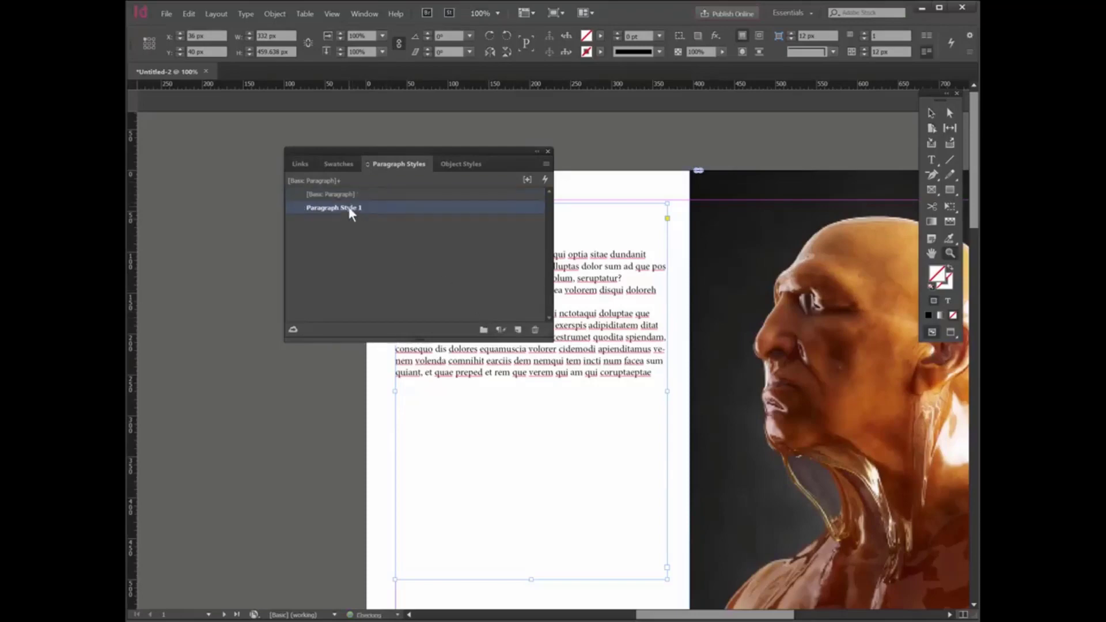
double_click(362, 208)
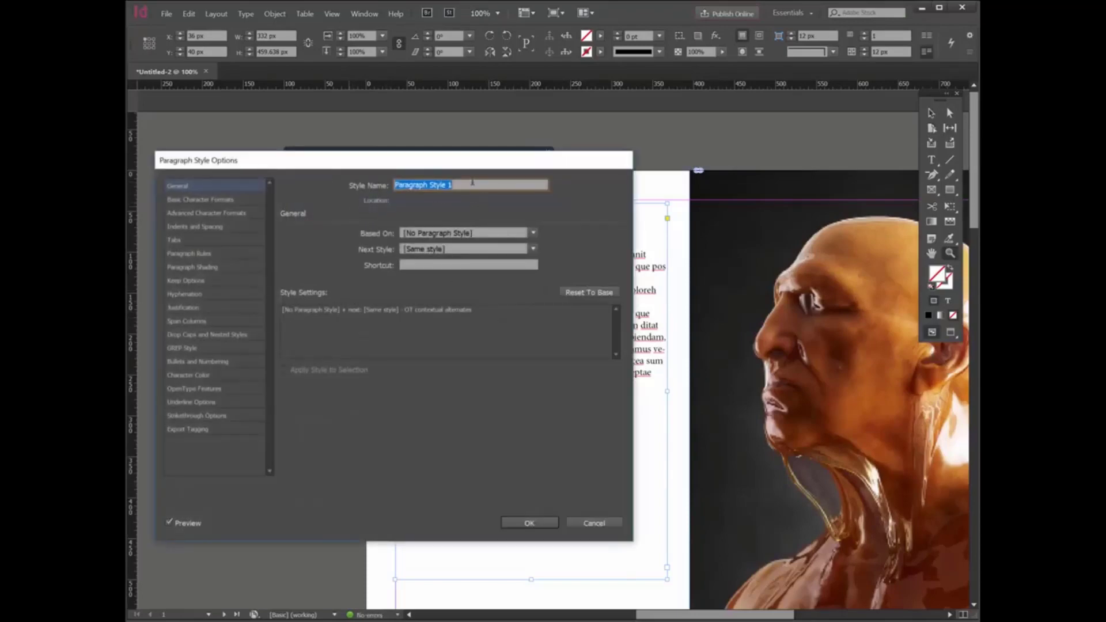
text(Heading)
click(540, 522)
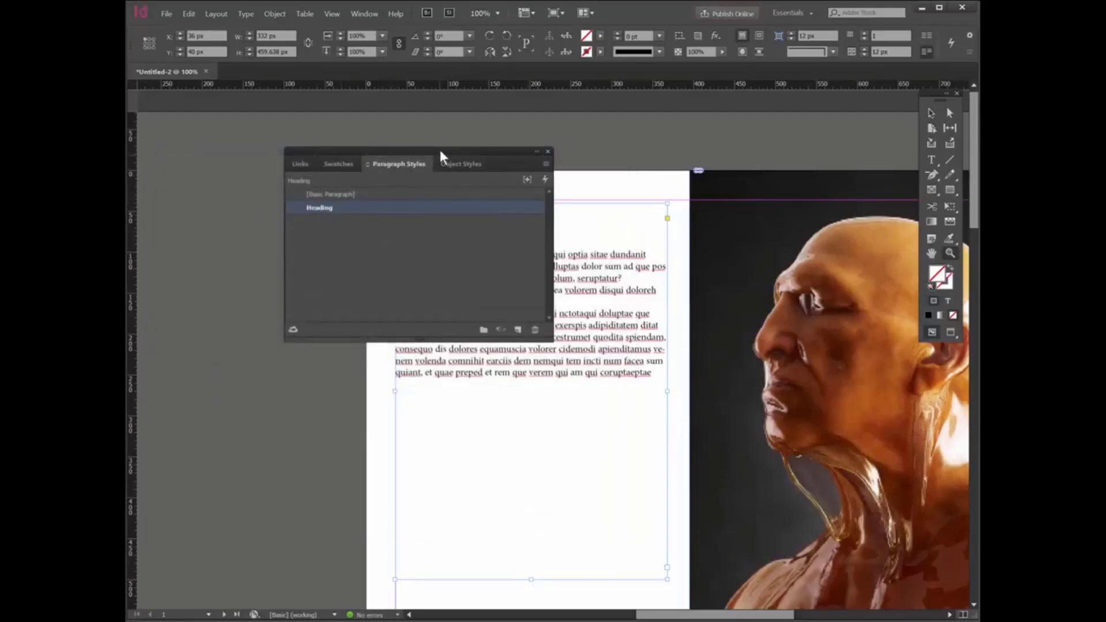
Step: Move the Paragraph Styles list off the text and create a paragraph style named "Subheading" based on Heading
drag(438, 156, 809, 166)
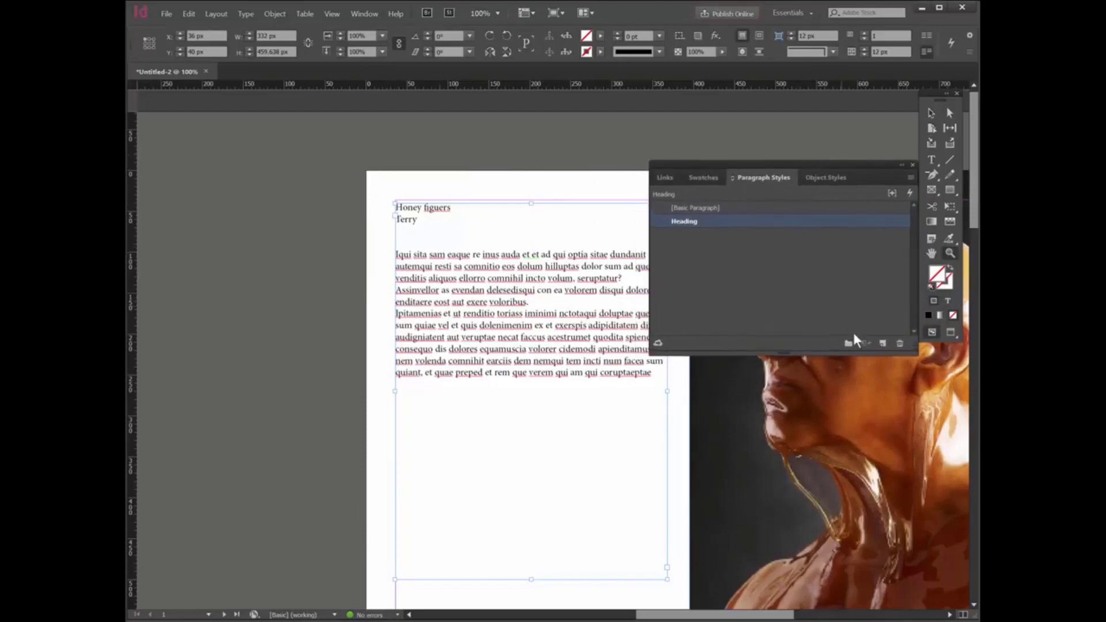
click(882, 343)
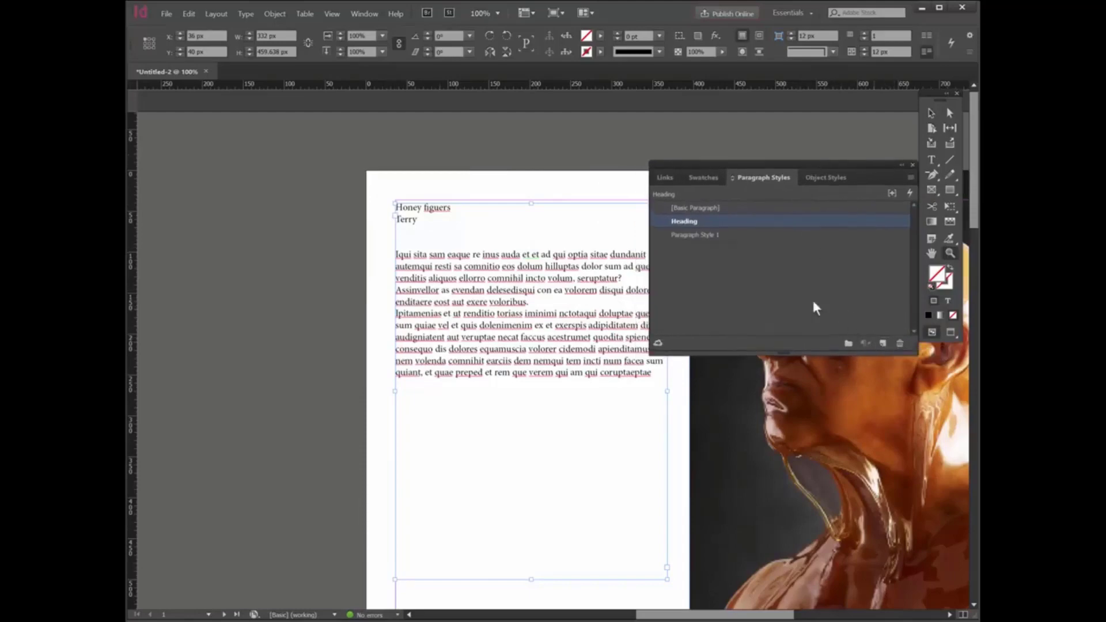
double_click(710, 234)
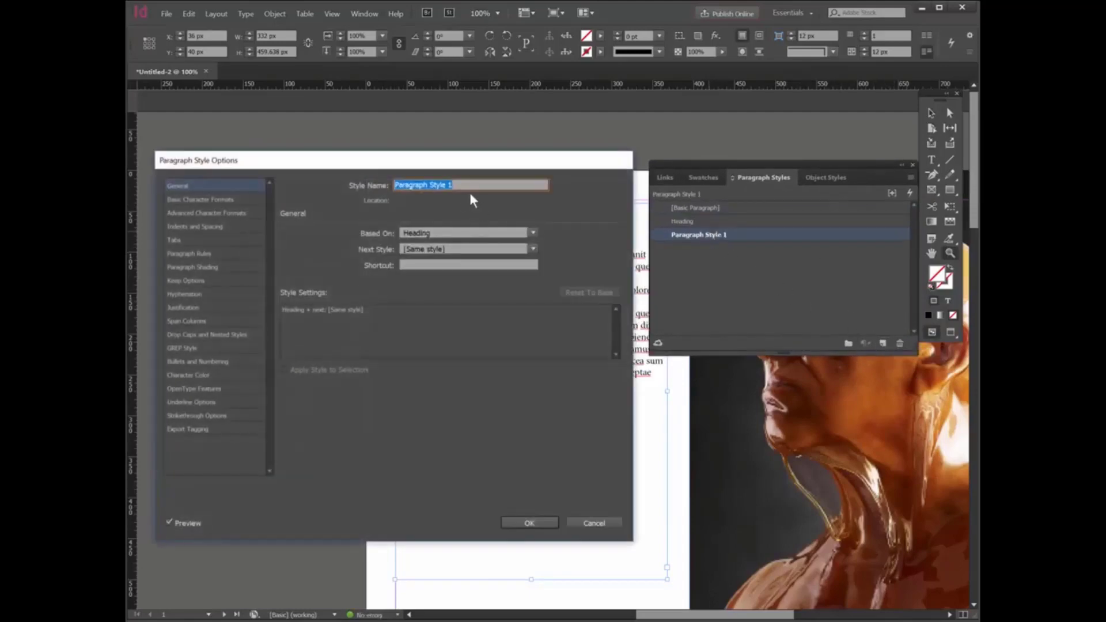
text(Subheading)
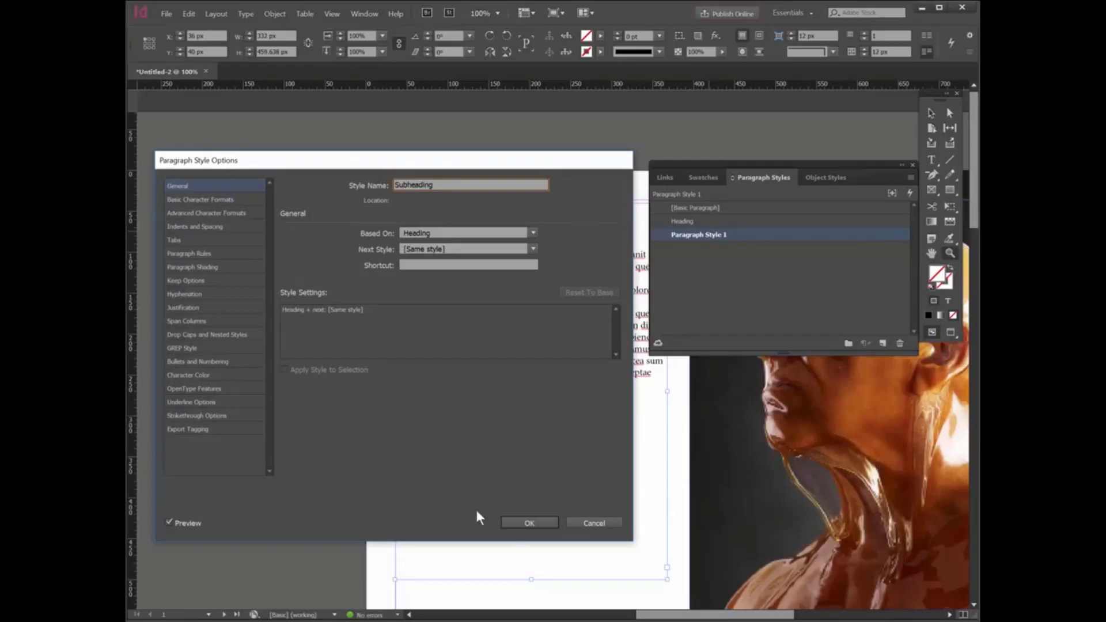
click(521, 522)
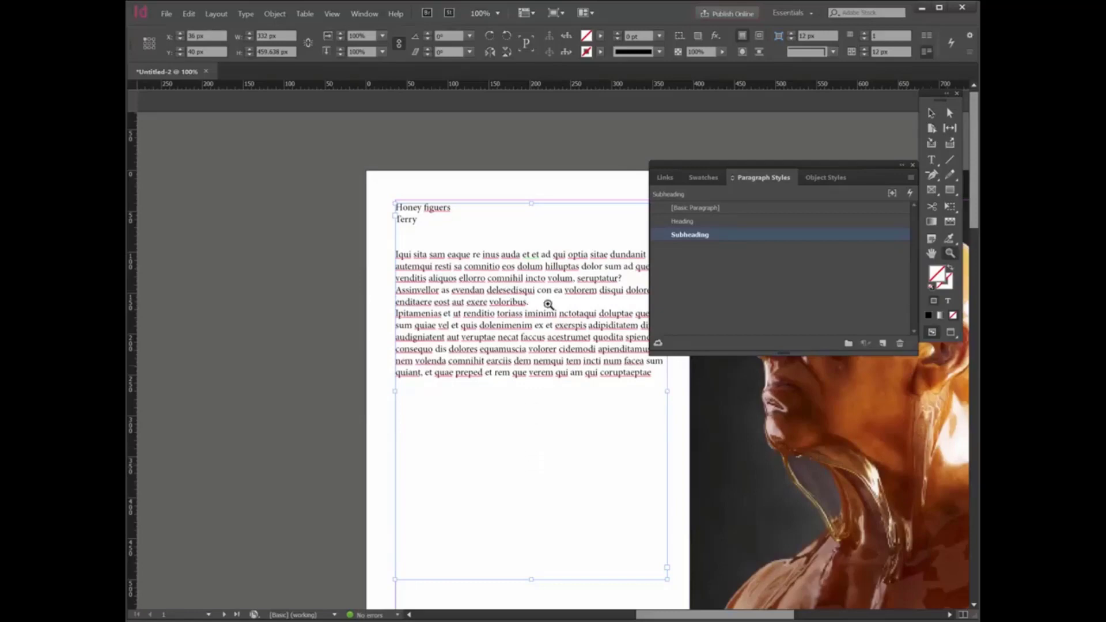
Step: Create a third paragraph style named "Body text", based on Subheading
click(886, 346)
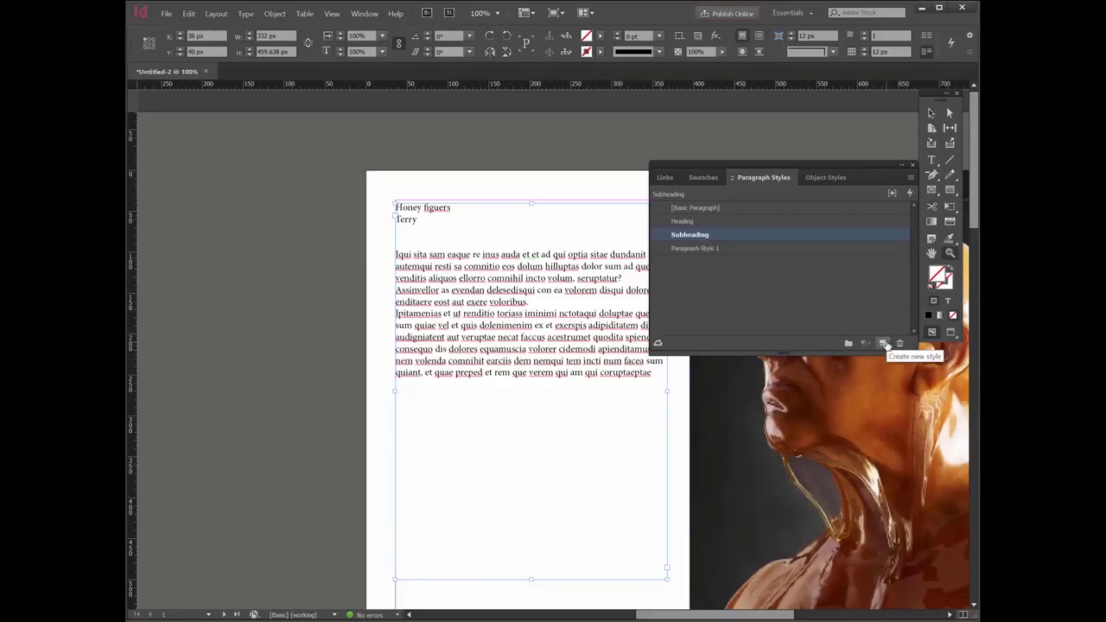
click(680, 249)
double_click(679, 247)
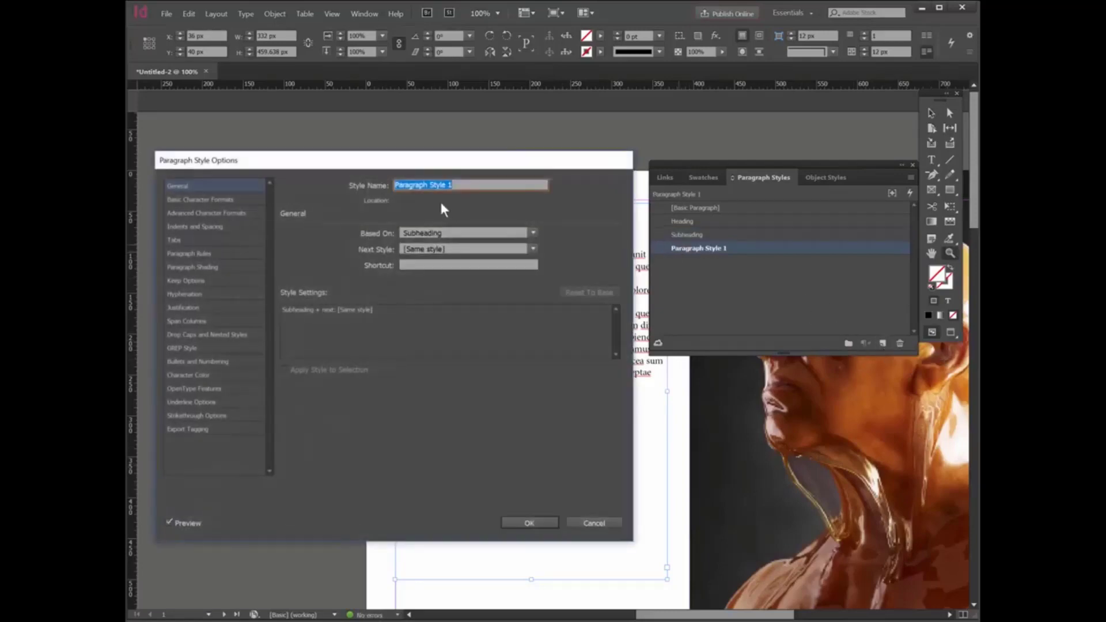
drag(476, 184, 324, 182)
text(Body text)
click(529, 522)
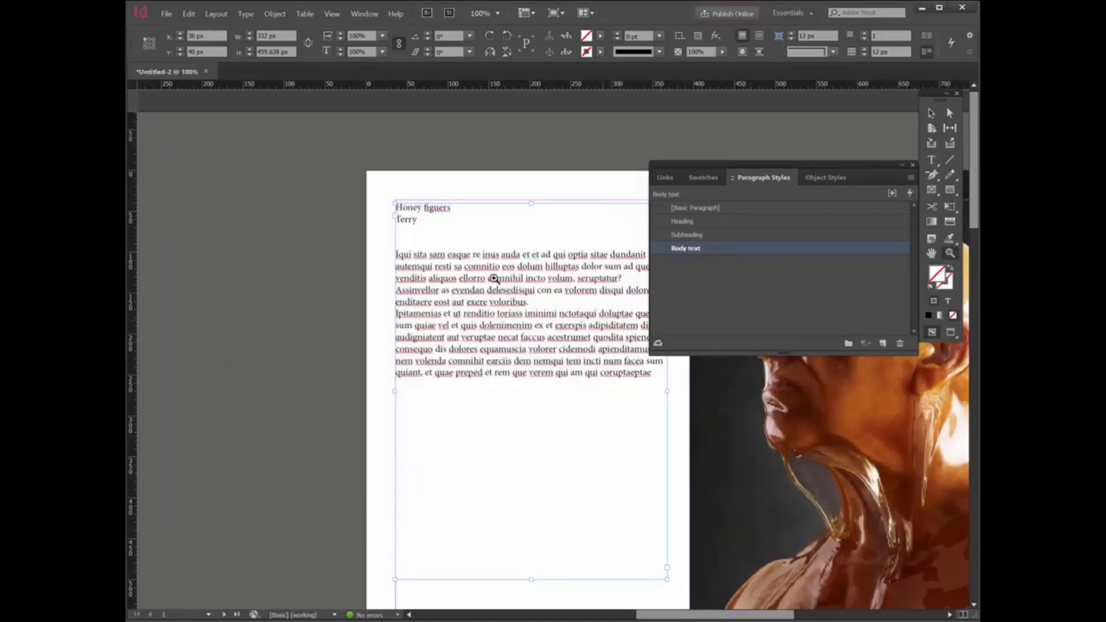
Step: Apply the Heading style to the page 1 text frame and the Subheading style to the name line below the title
click(694, 221)
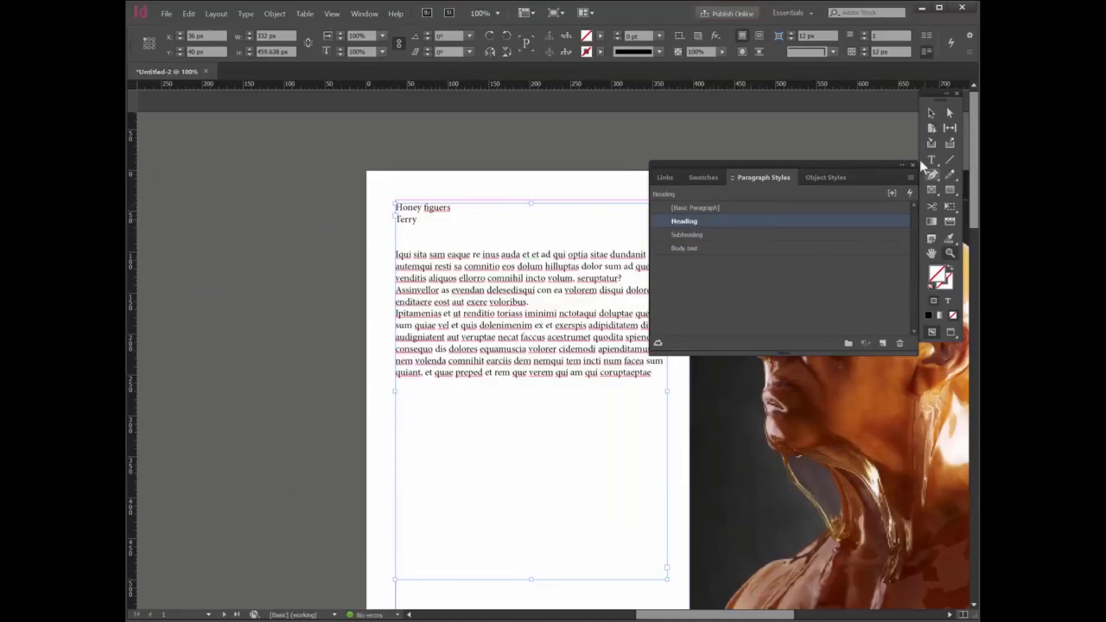
click(930, 114)
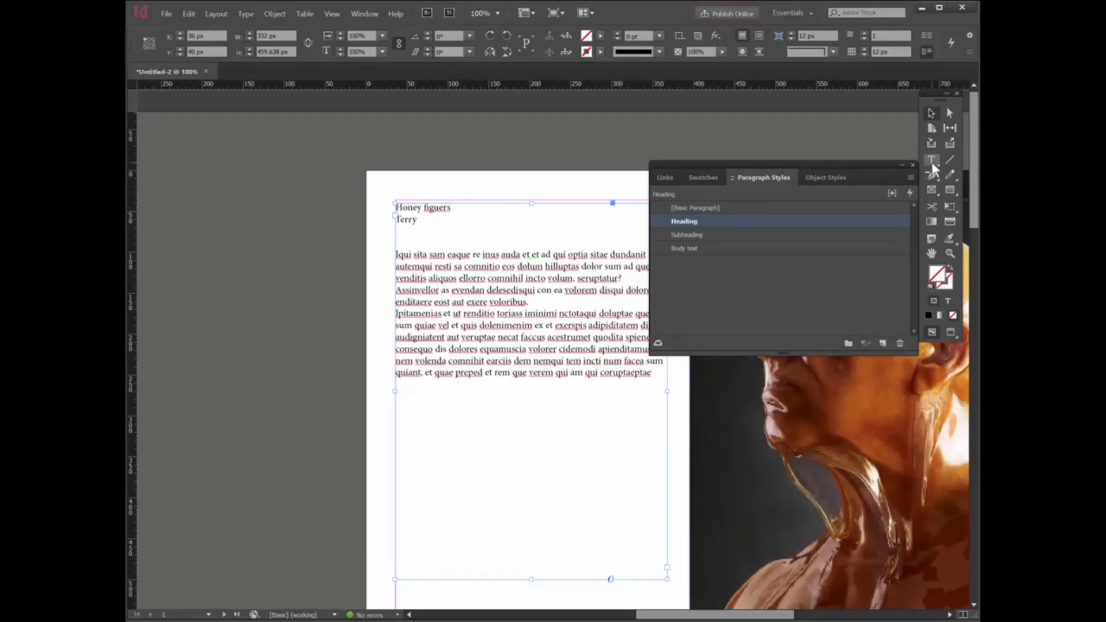
click(932, 159)
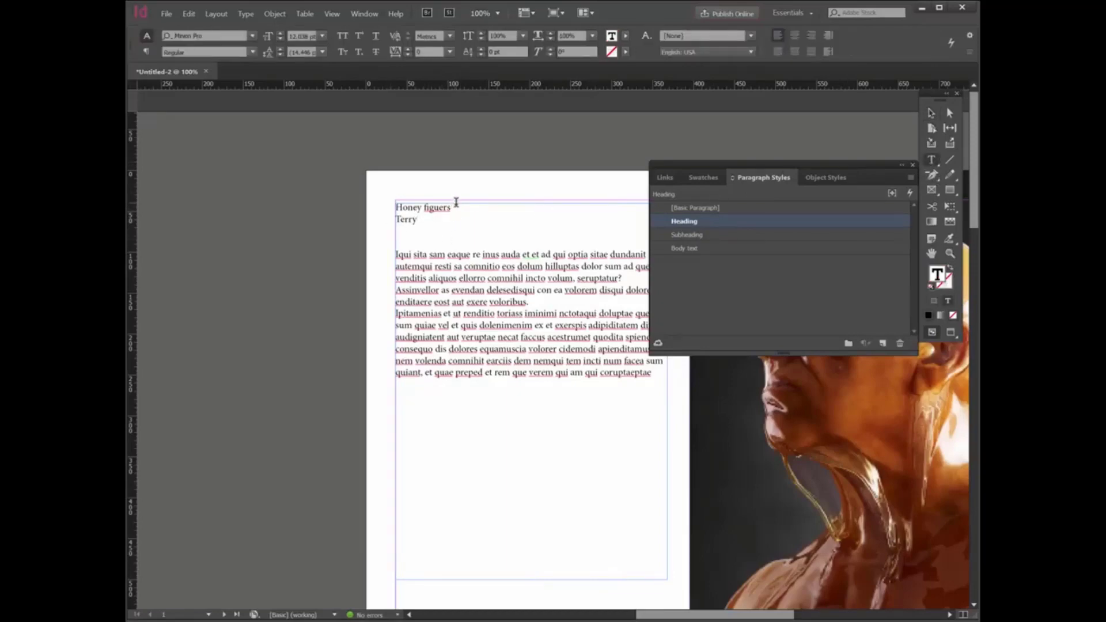
drag(452, 208, 393, 220)
click(686, 233)
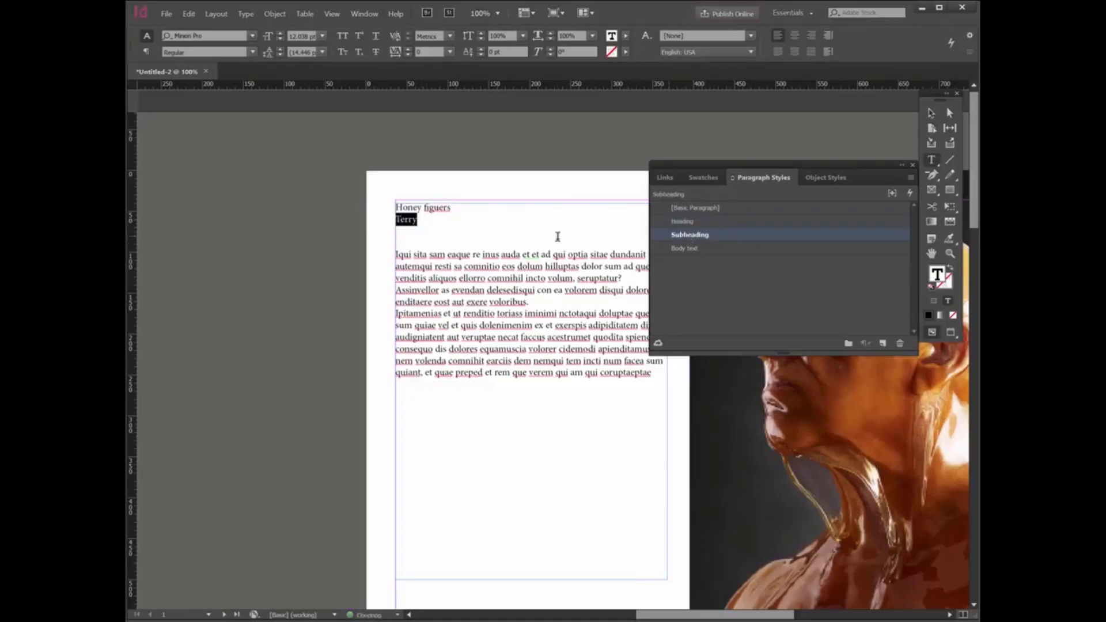
Step: Add the surname after the first name in the line below the title
click(425, 221)
text(Greer)
Step: Apply the Body text style to all the placeholder paragraphs below the name line on page 1
click(614, 371)
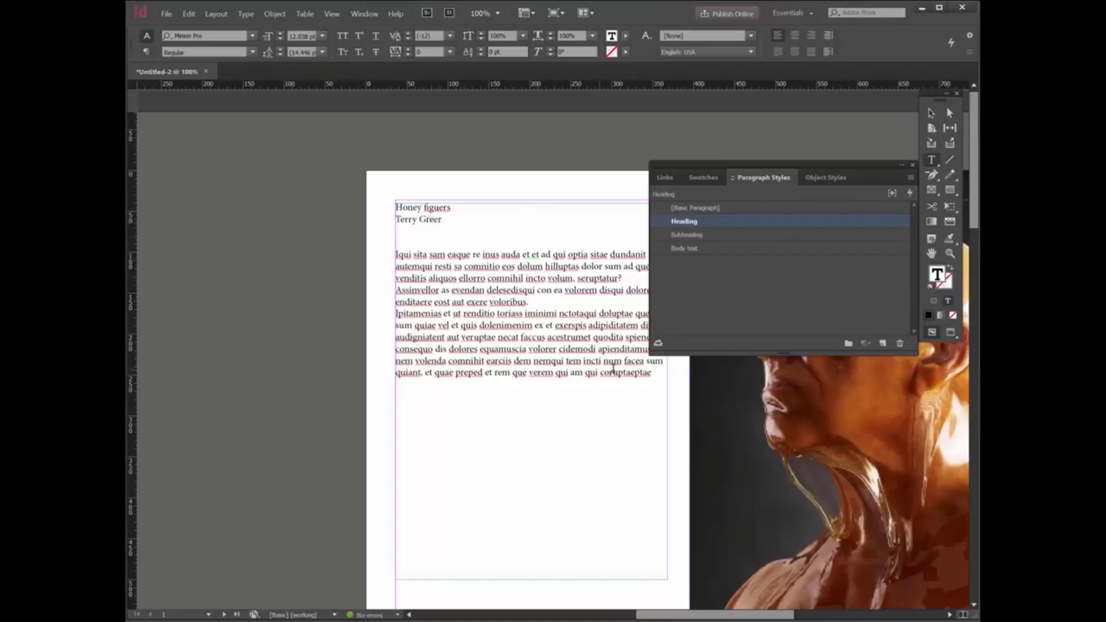
click(656, 373)
drag(657, 373, 355, 240)
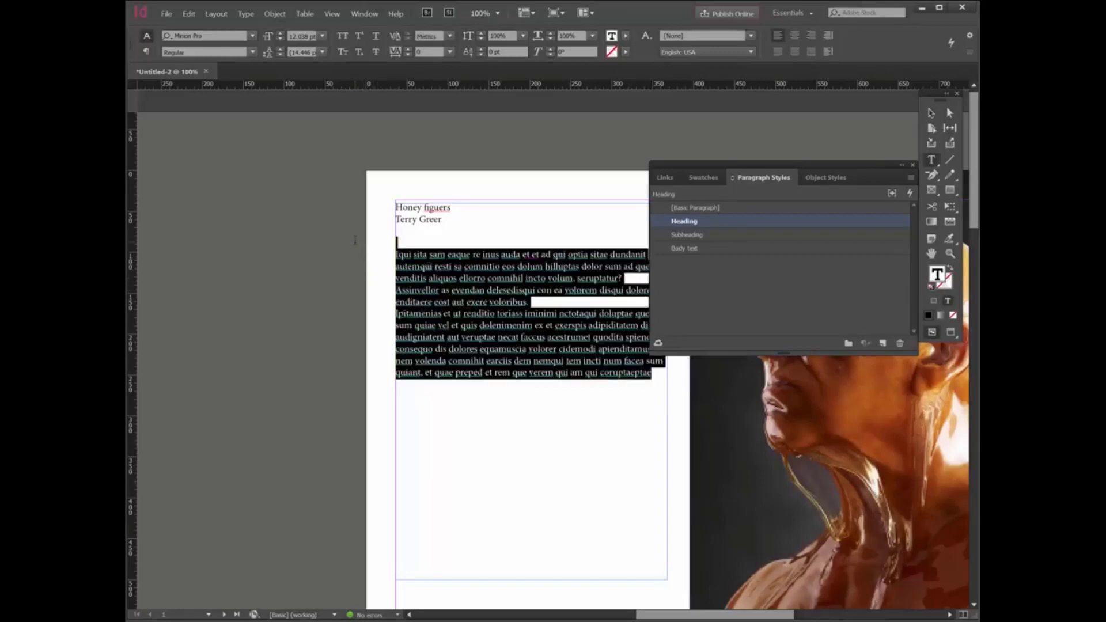
click(690, 247)
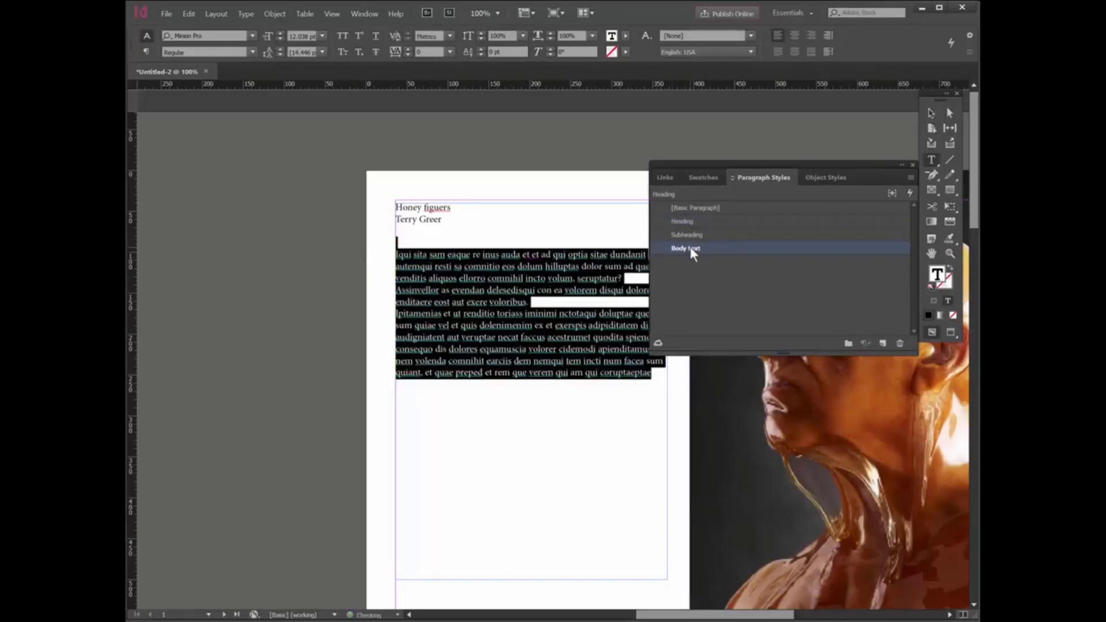
click(487, 421)
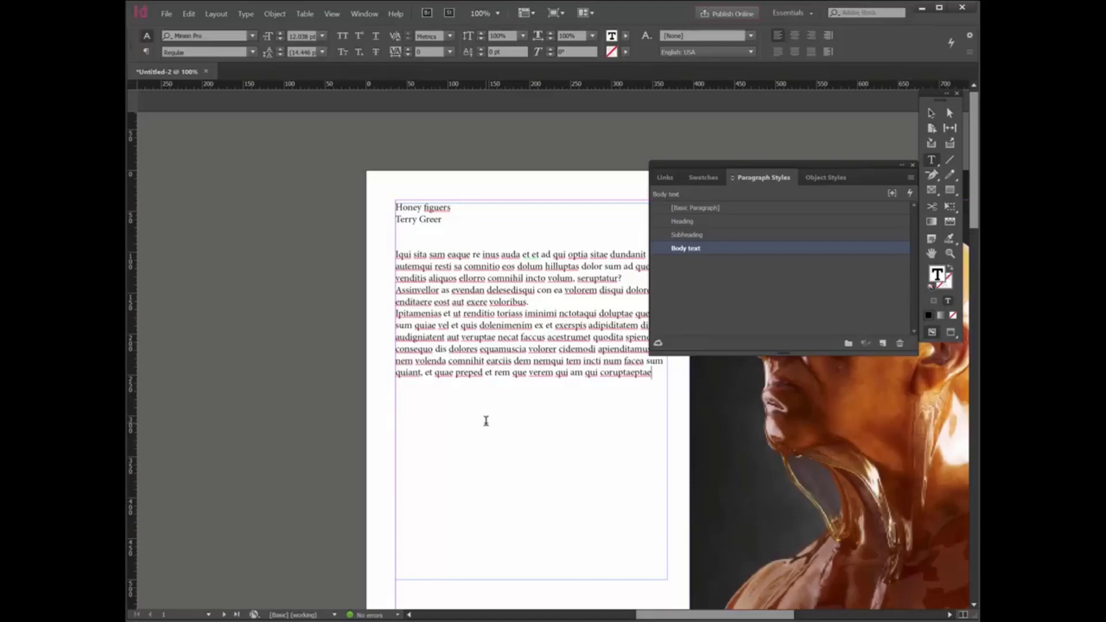
Step: Correct the misspelled word in the page 1 title so it reads "Honey figures", and deselect the text
click(441, 206)
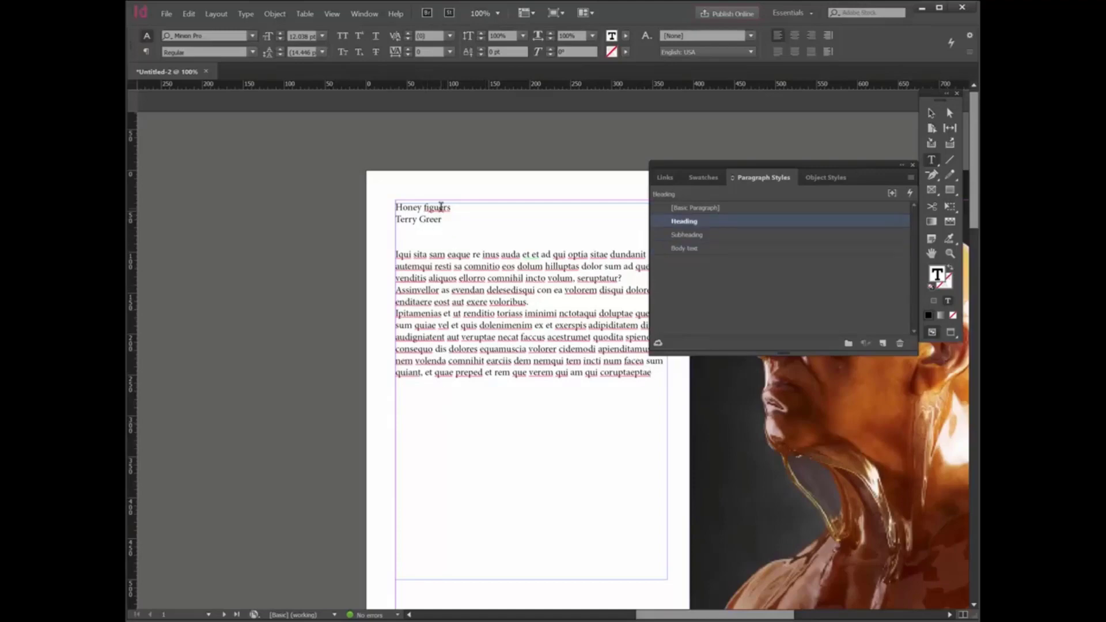
right_click(441, 206)
click(471, 219)
click(480, 255)
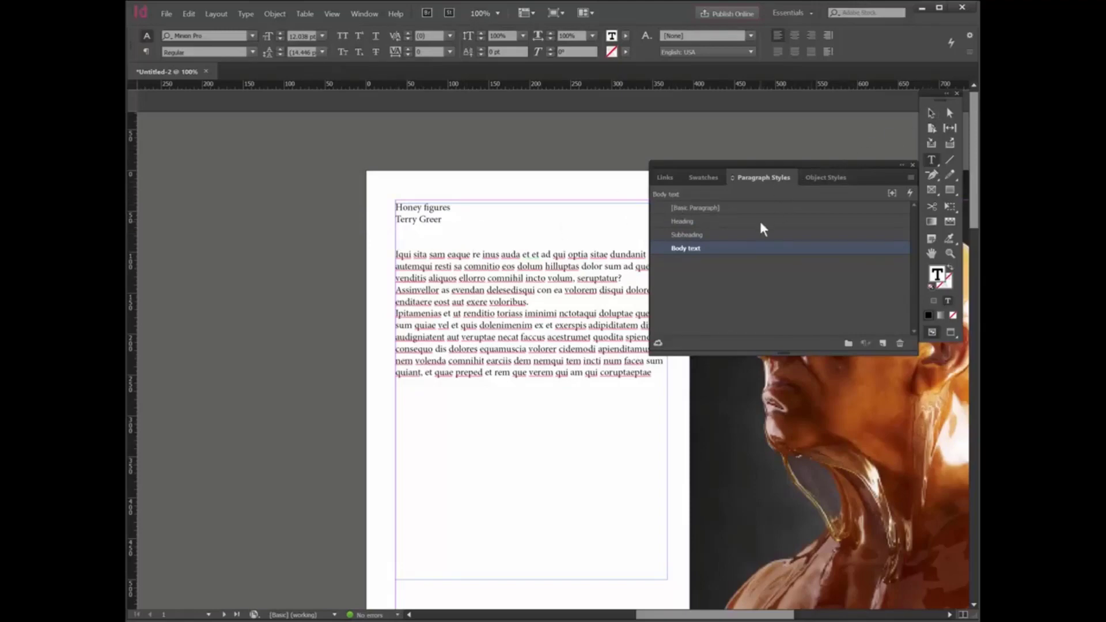
click(547, 140)
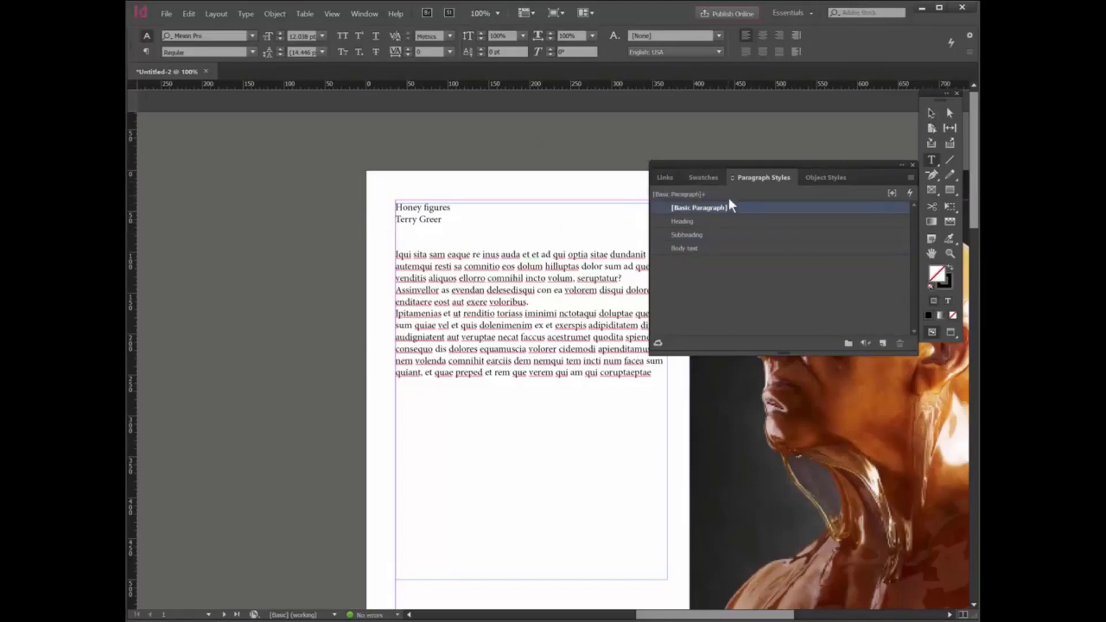
double_click(712, 223)
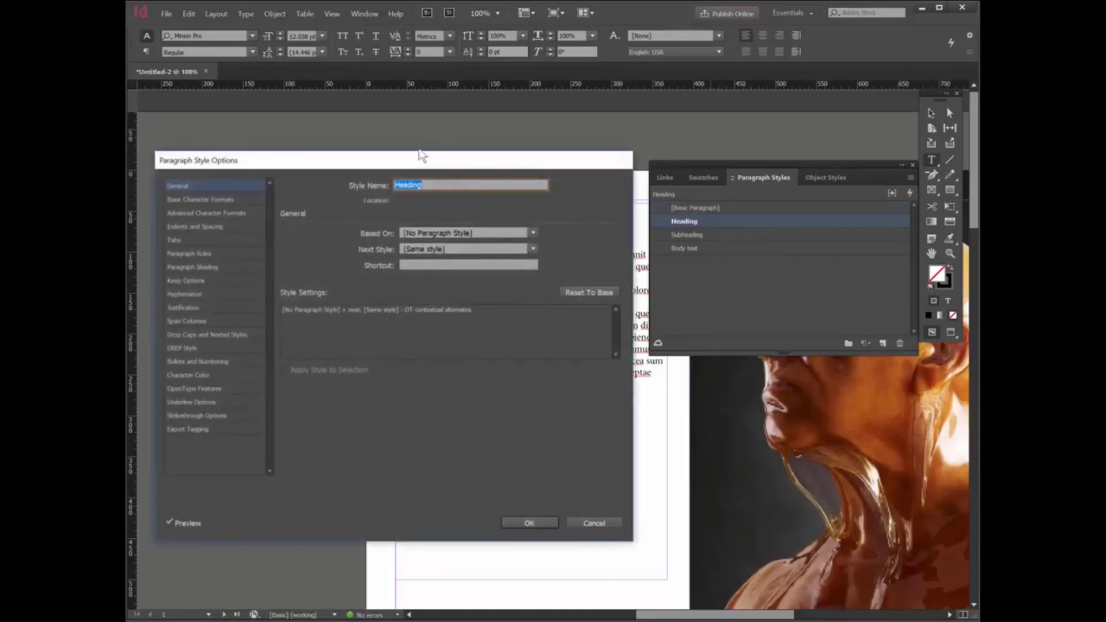
drag(420, 171, 725, 196)
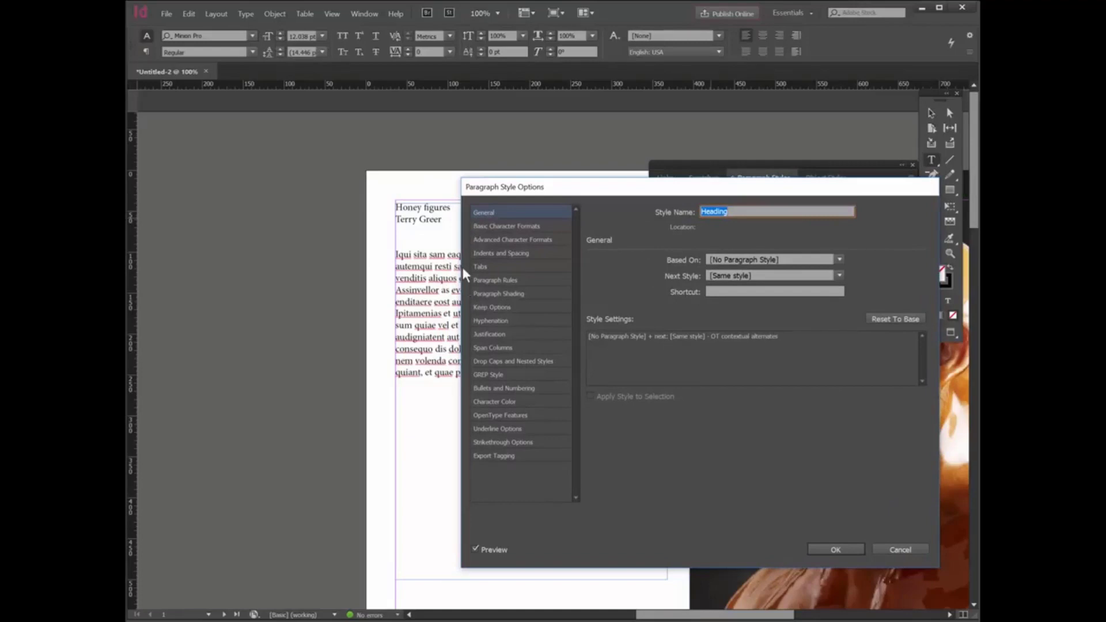
drag(577, 188, 589, 192)
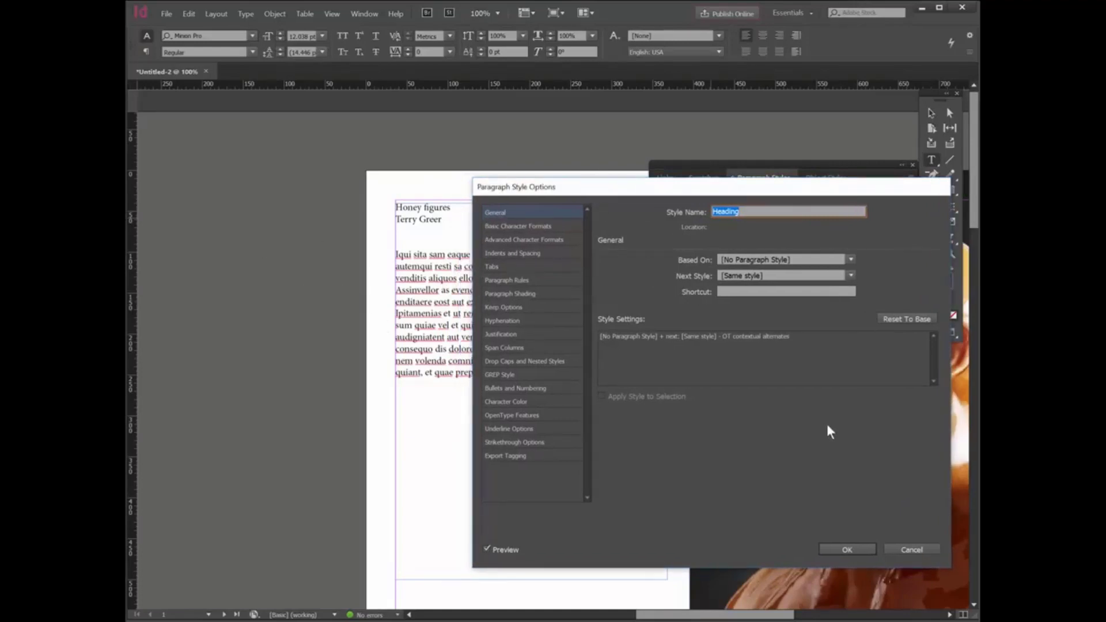
click(897, 553)
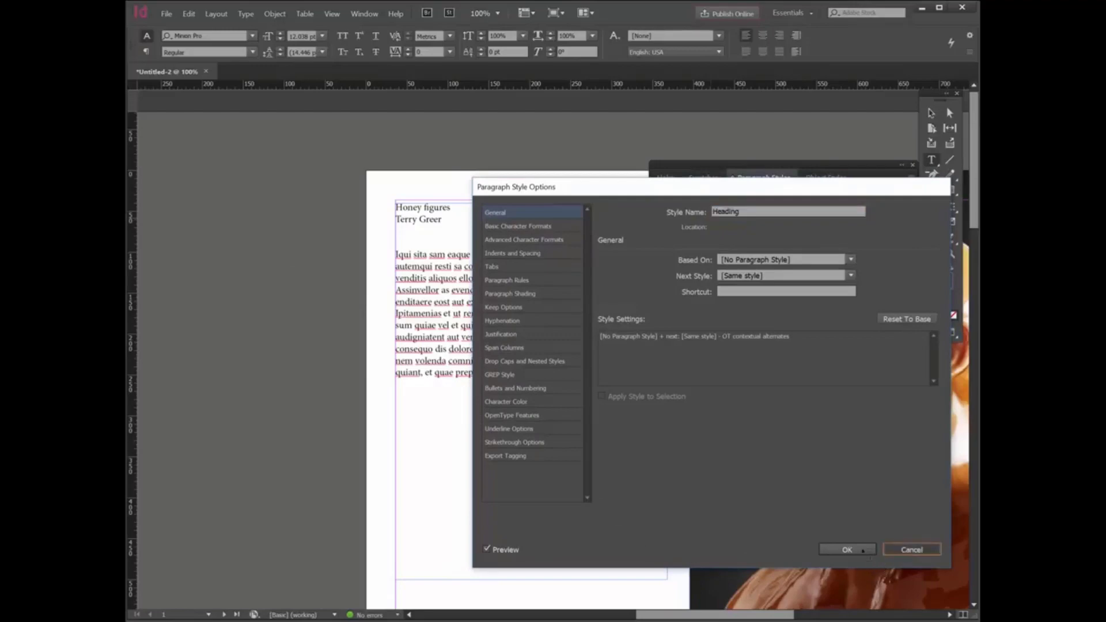
Step: Review the Heading style's options for general settings, basic and advanced character formats, indents and spacing, and tabs
drag(752, 612, 788, 612)
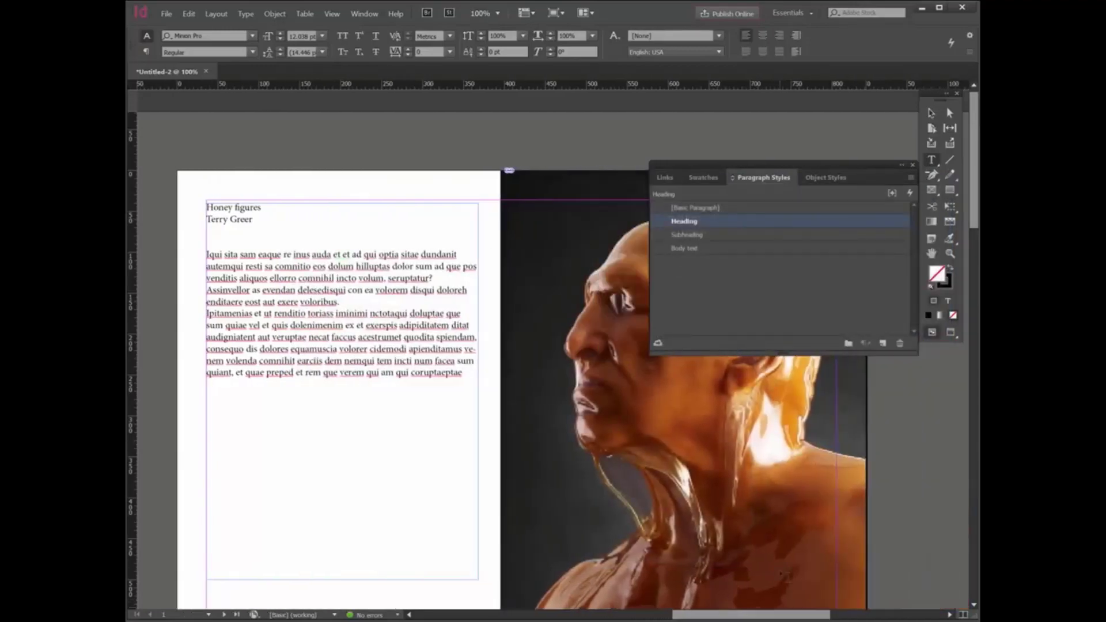
double_click(719, 220)
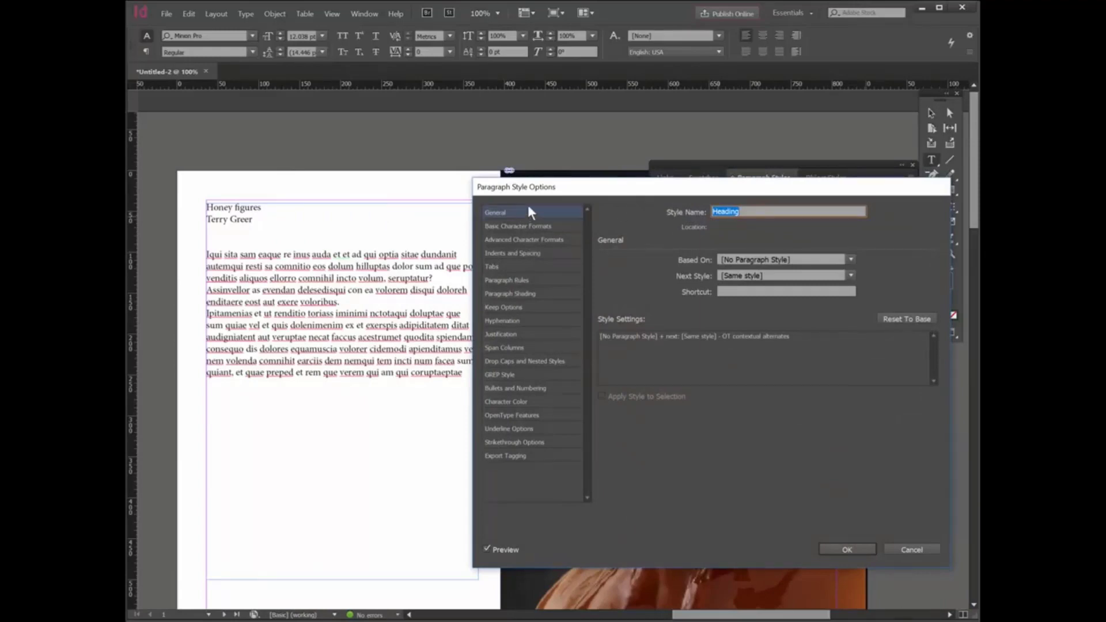
click(512, 227)
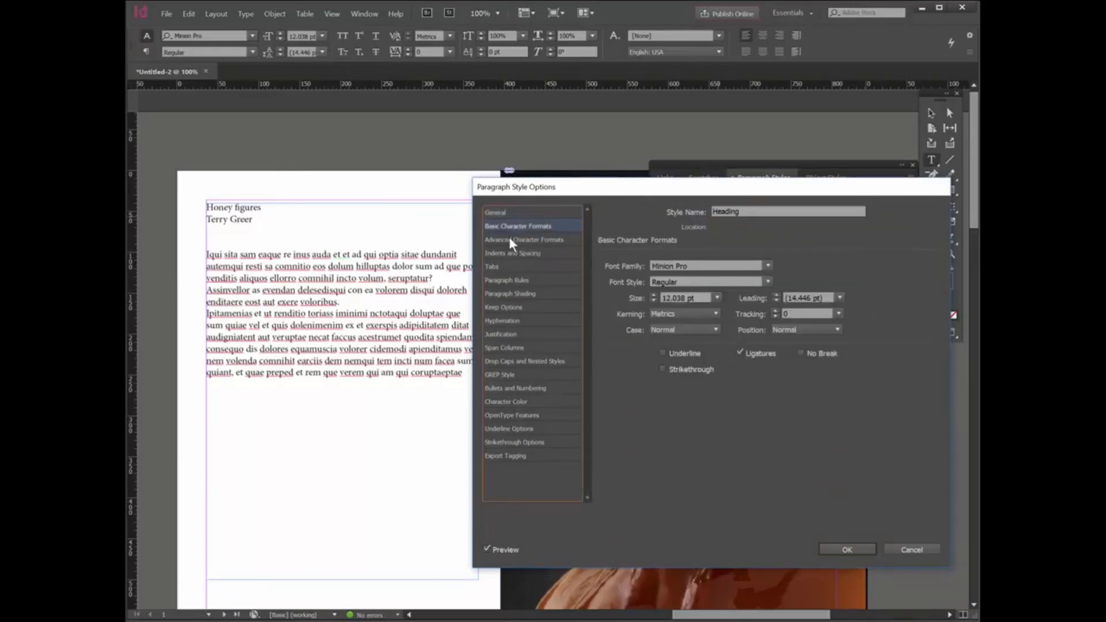
click(508, 238)
click(506, 254)
click(505, 266)
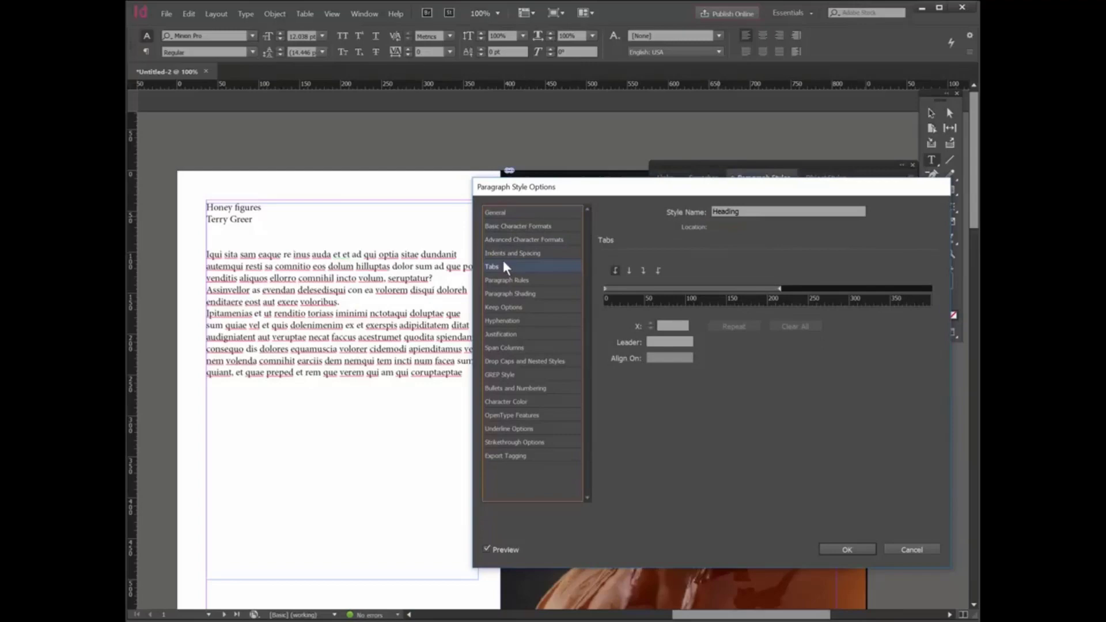
click(510, 214)
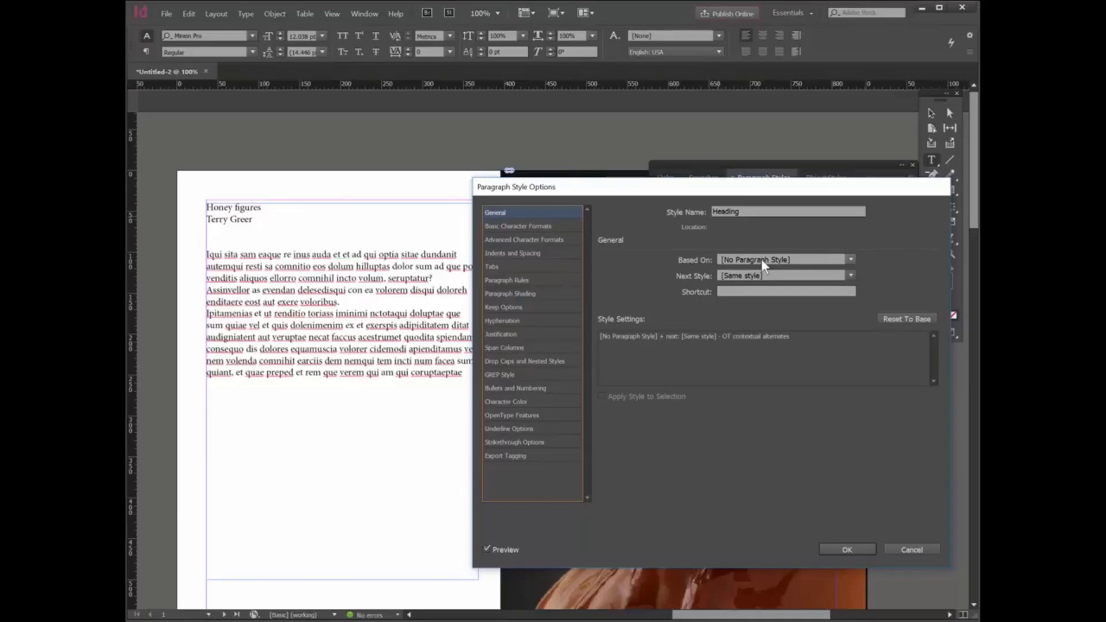
Step: Try Chaparral Pro as the font family of the Heading style with the preview on, and discard the change
click(535, 227)
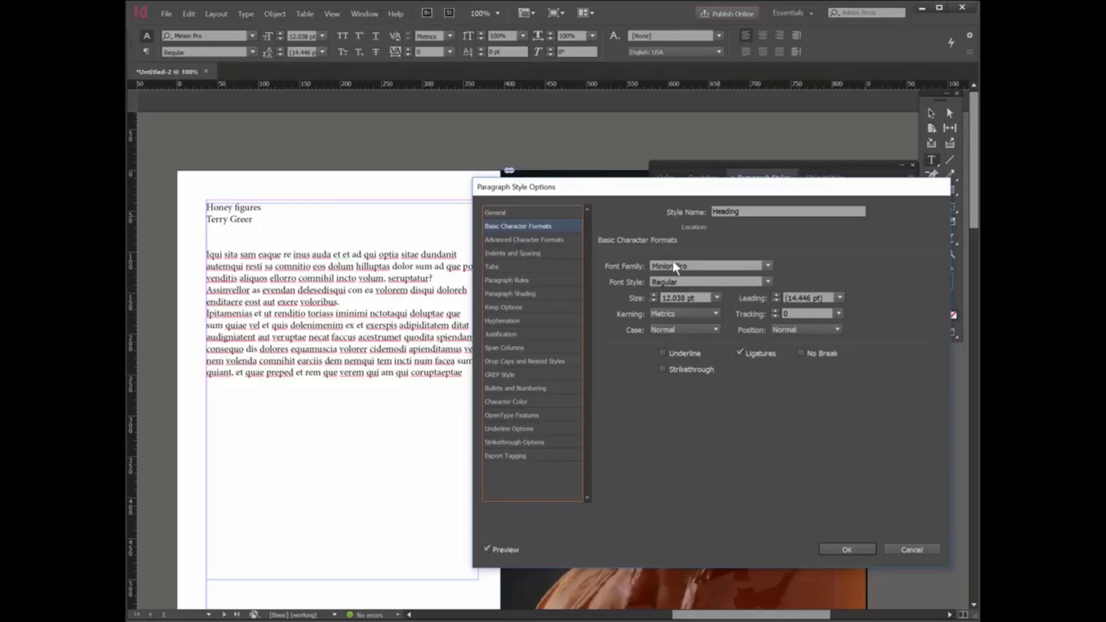
click(767, 266)
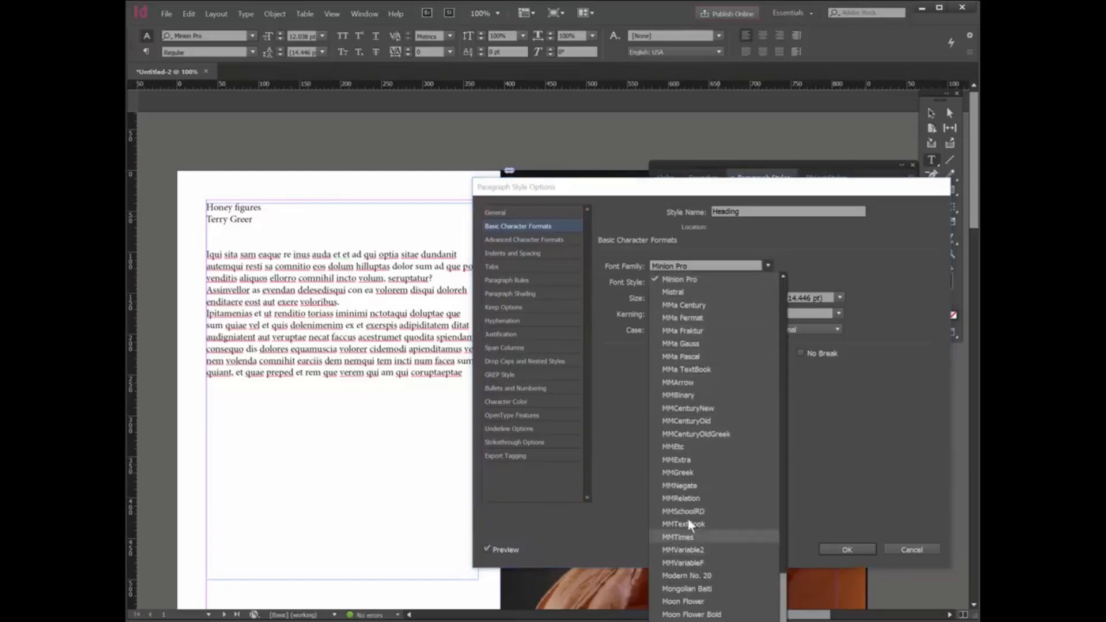
scroll(714, 450, up, 10)
scroll(732, 452, up, 15)
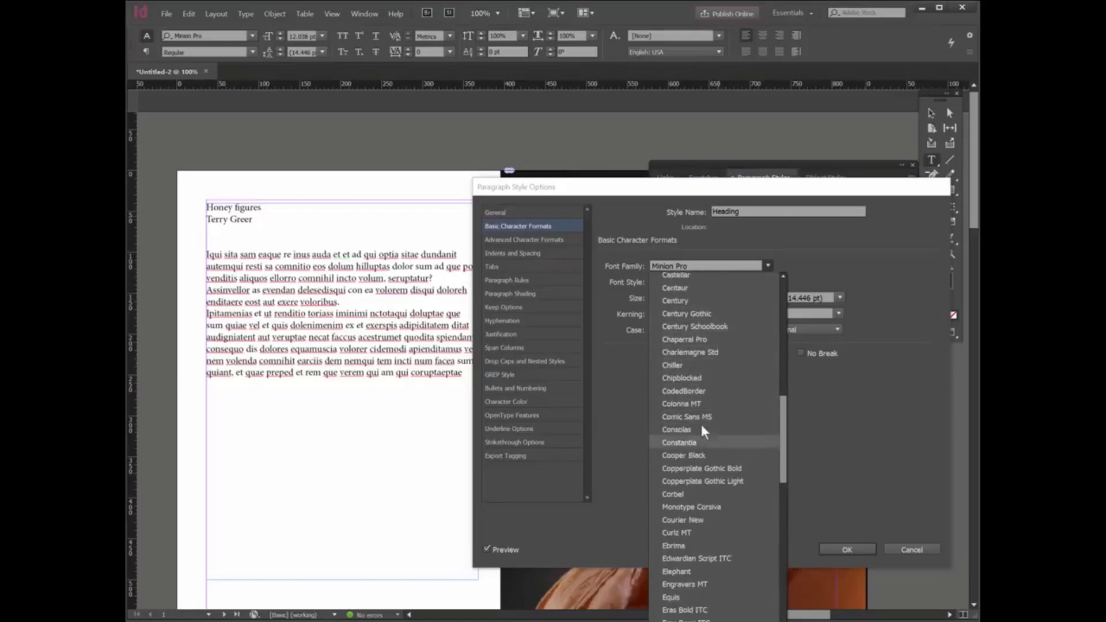
click(695, 340)
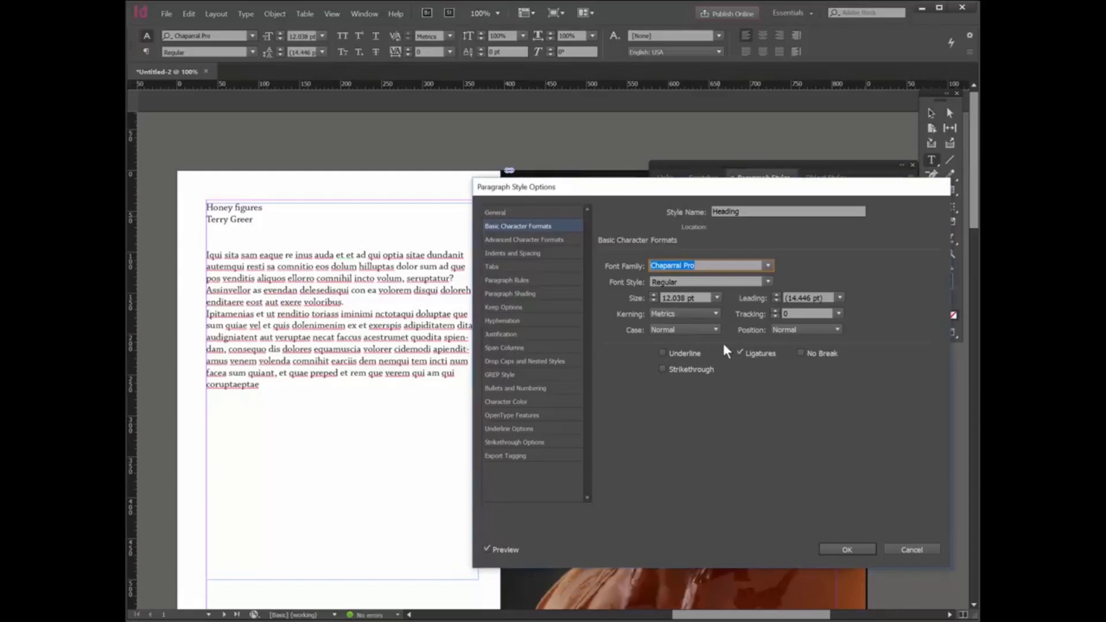
click(907, 547)
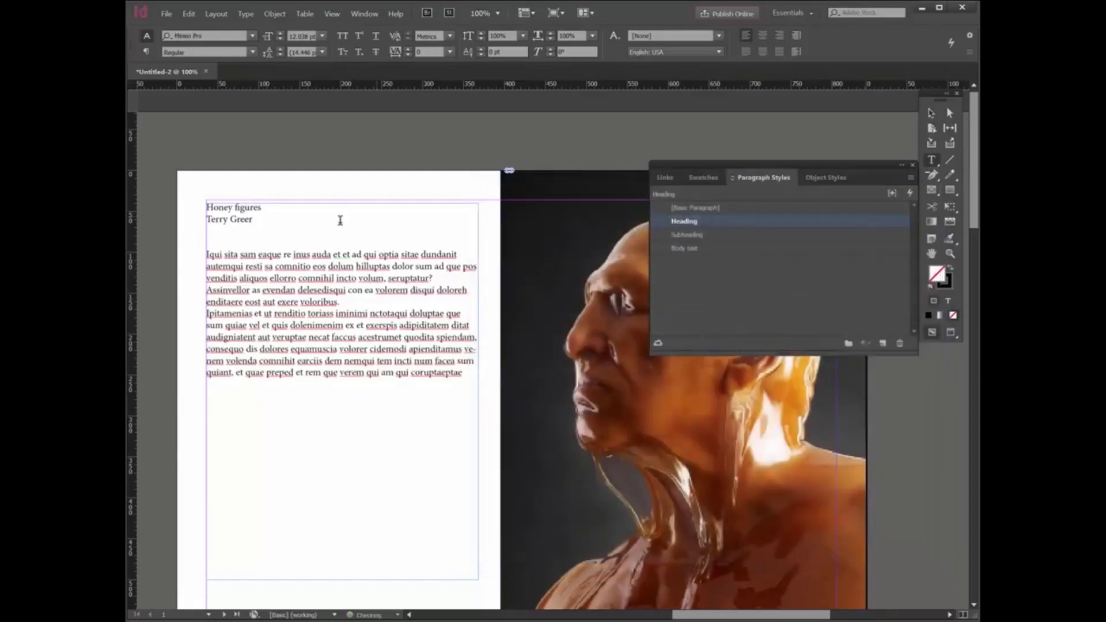
Step: Check which paragraph styles are assigned to the body paragraphs and the title on page 1
click(264, 208)
drag(464, 373, 167, 254)
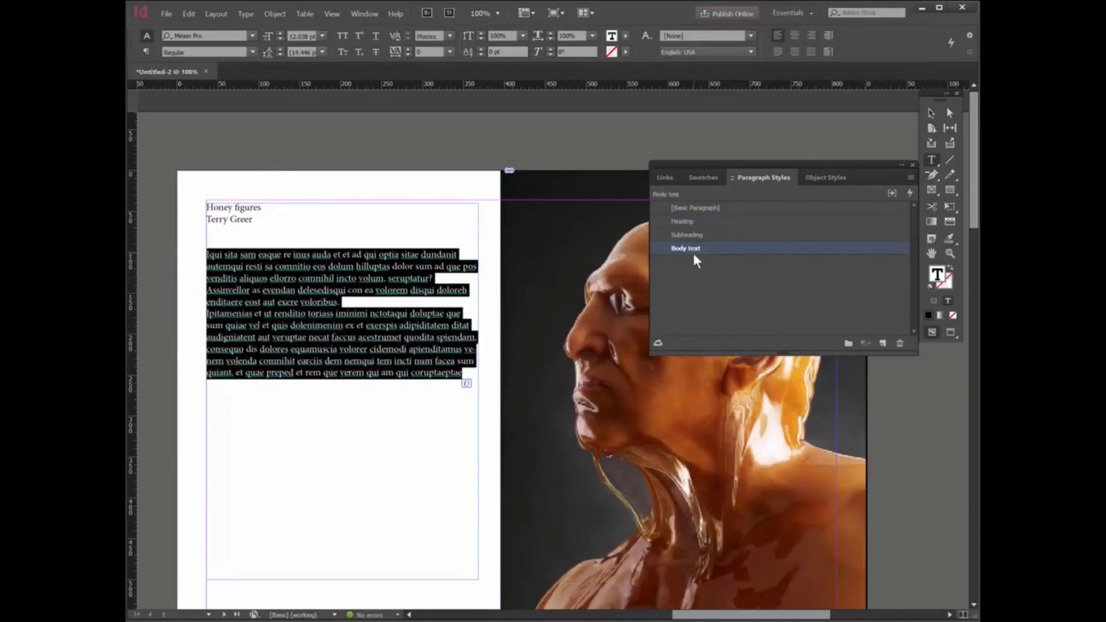
click(278, 206)
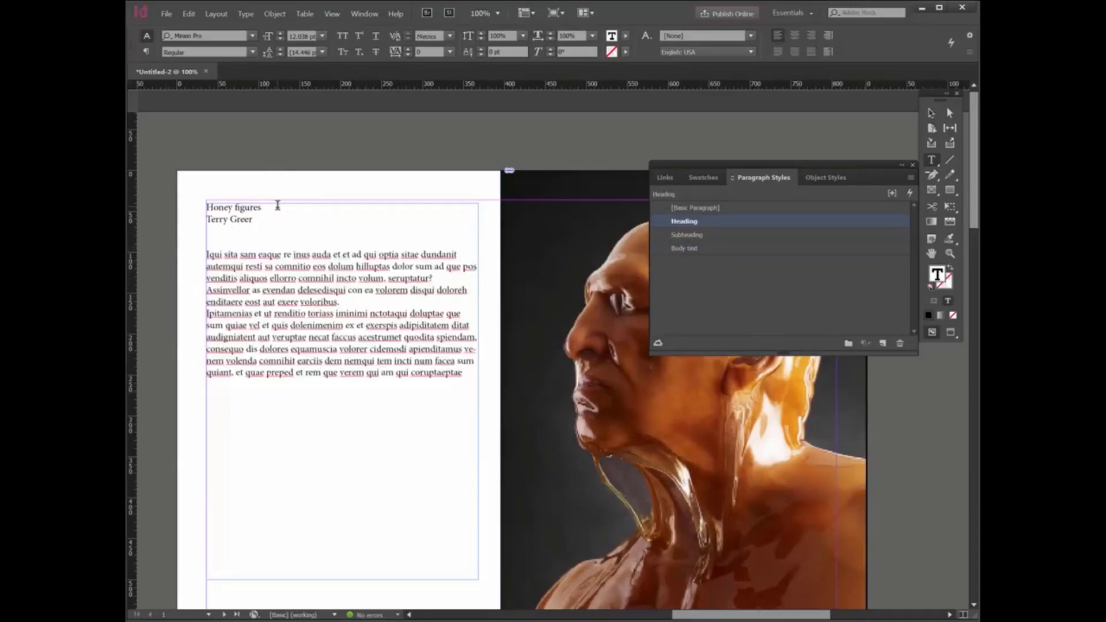
drag(262, 208, 180, 206)
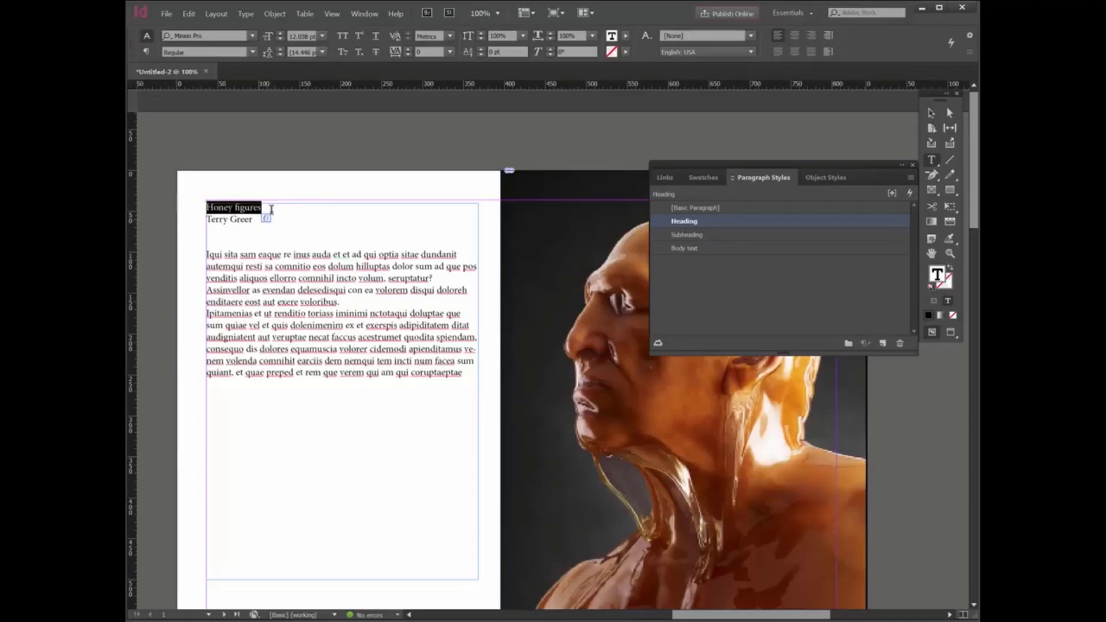
click(271, 209)
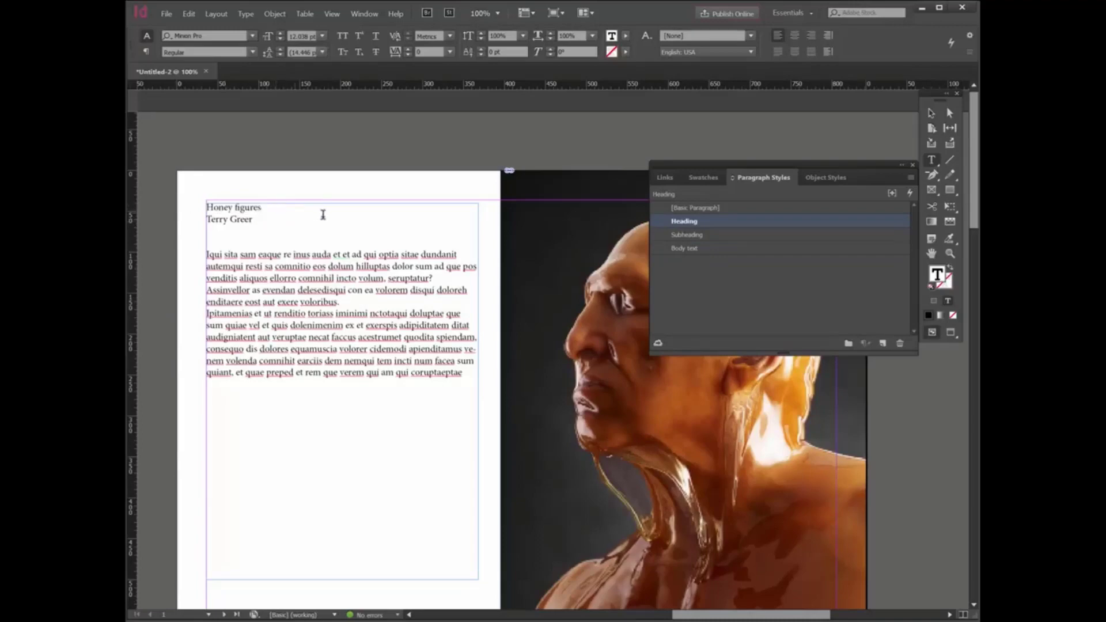
Step: Try MMBinary as the Heading style's font family to preview its effect on the linked styles, and discard the change
double_click(743, 225)
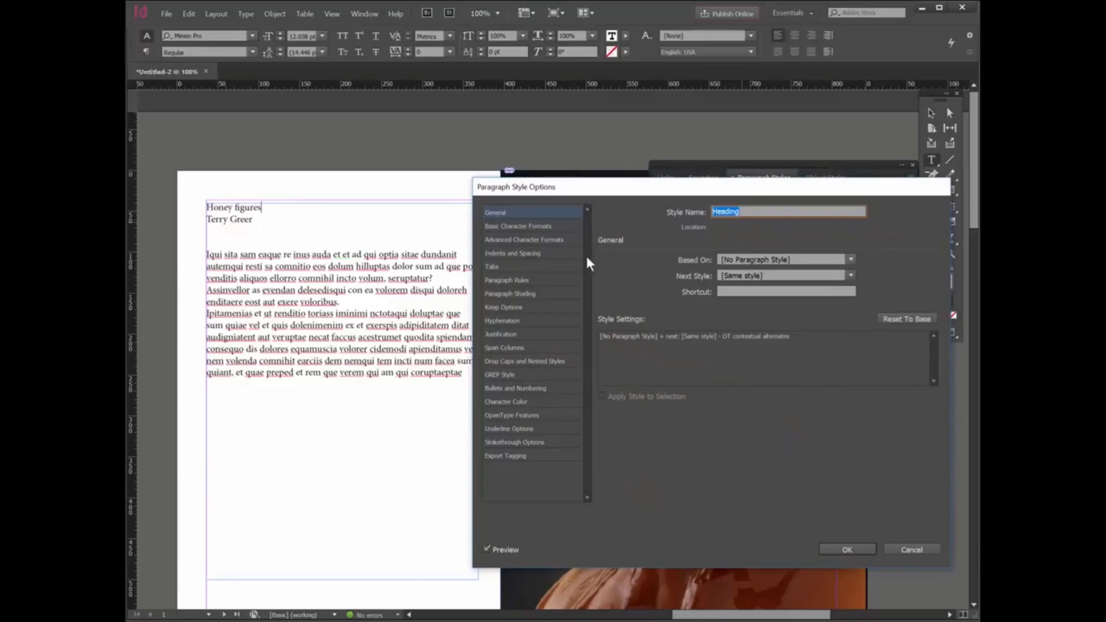
click(536, 225)
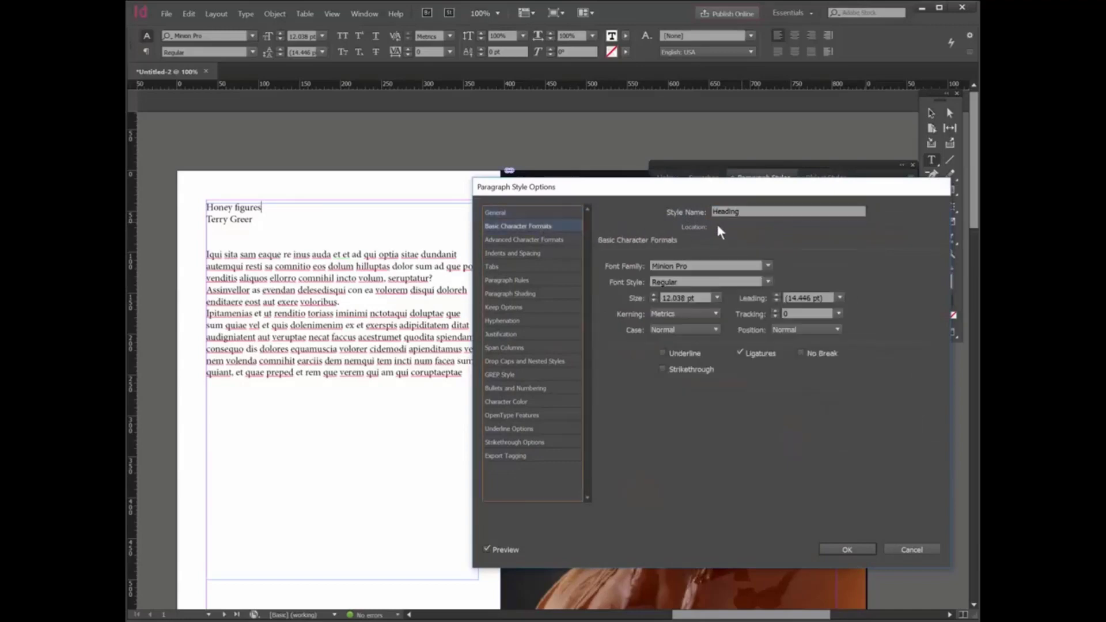
click(769, 263)
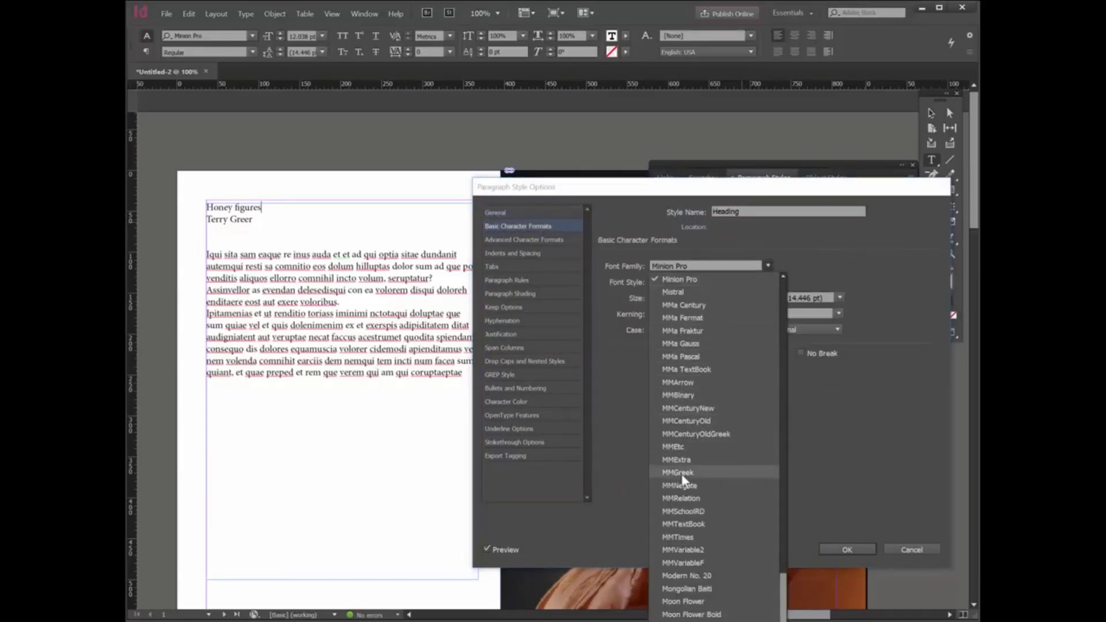
click(689, 395)
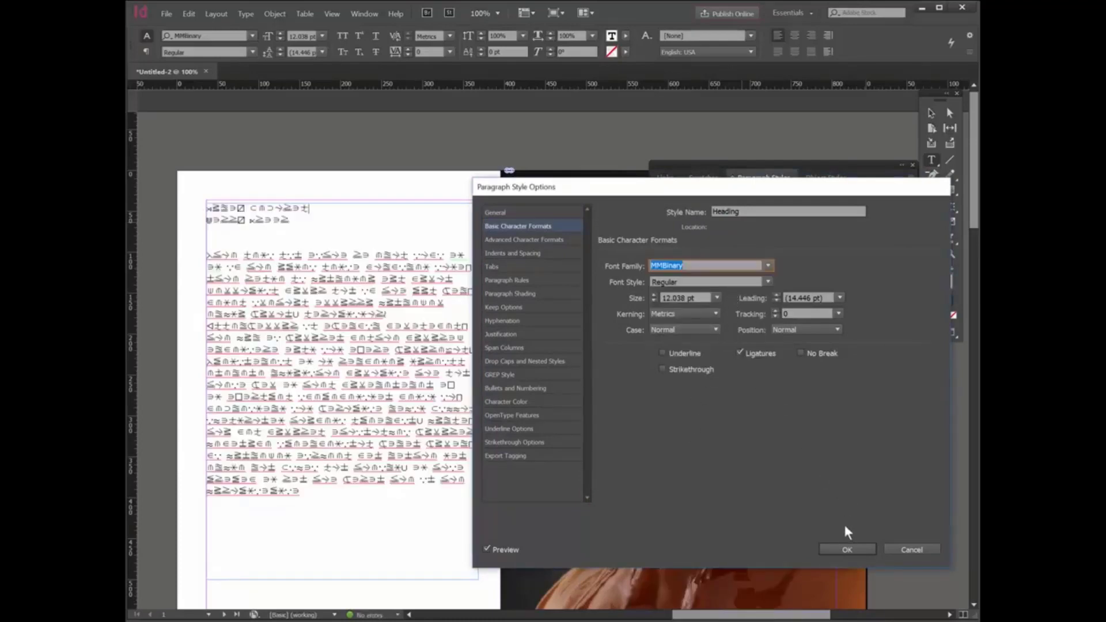
click(913, 551)
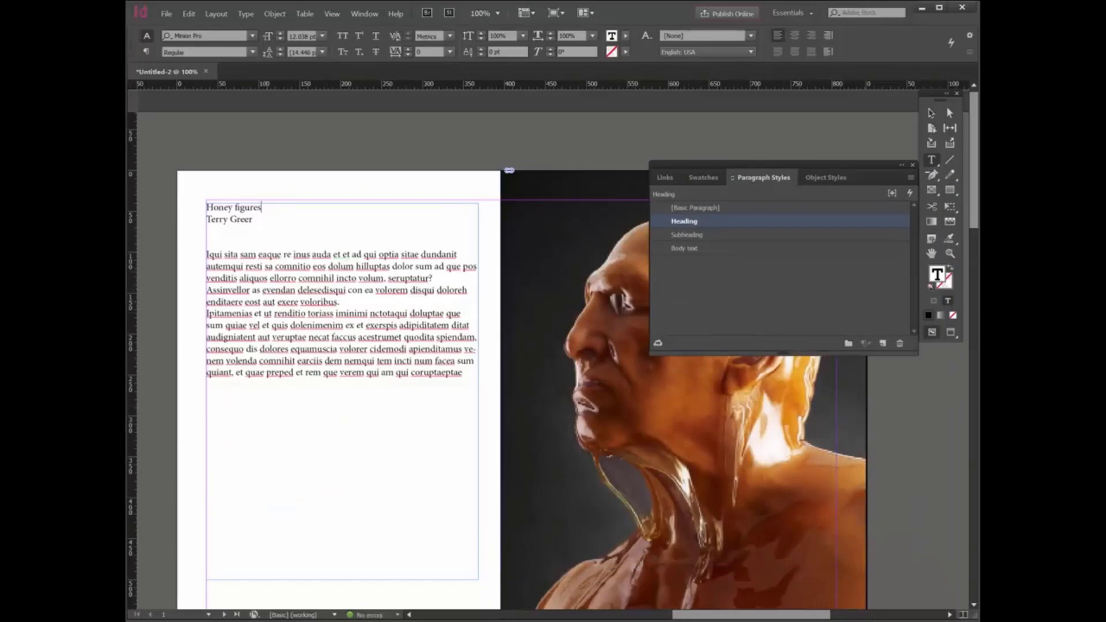
Step: Unlink the Subheading style from Heading by basing it on [No Paragraph Style]
click(451, 367)
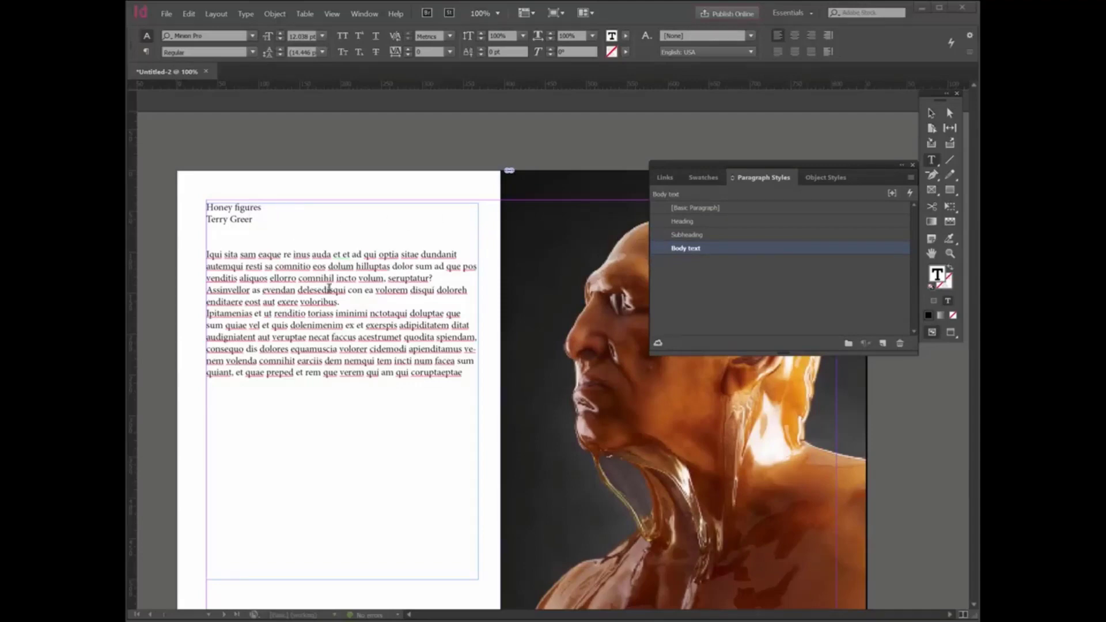
double_click(712, 233)
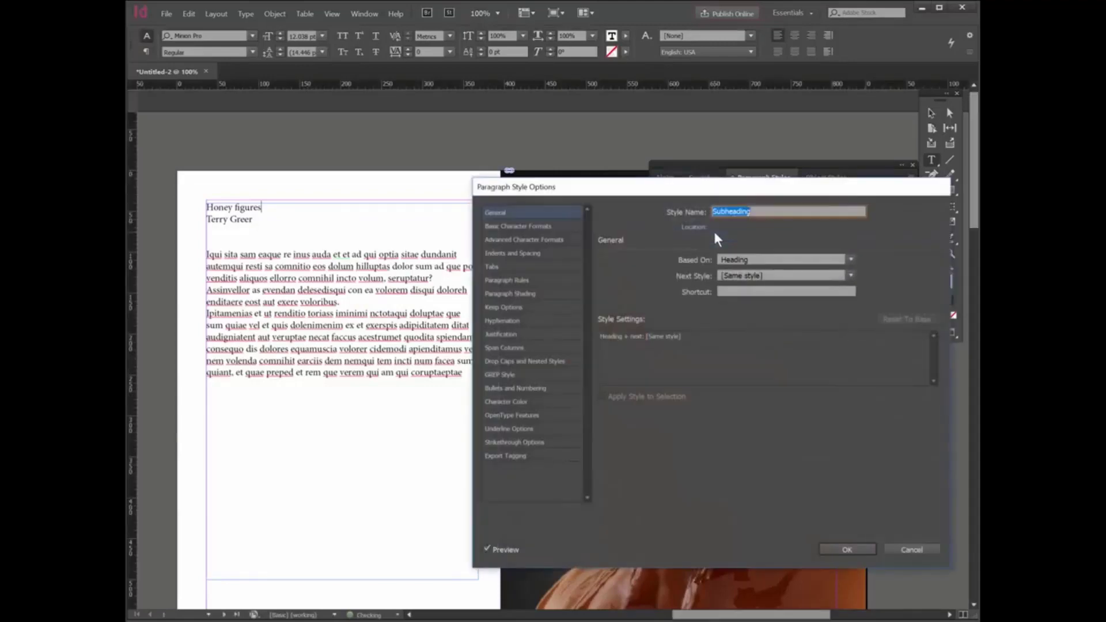
click(845, 259)
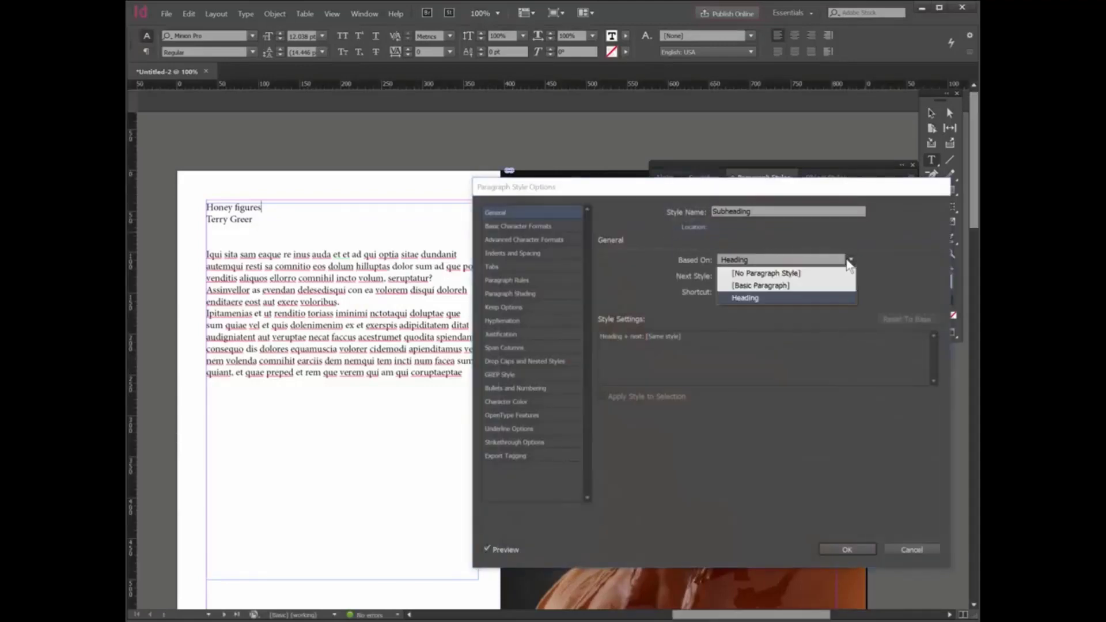
click(777, 274)
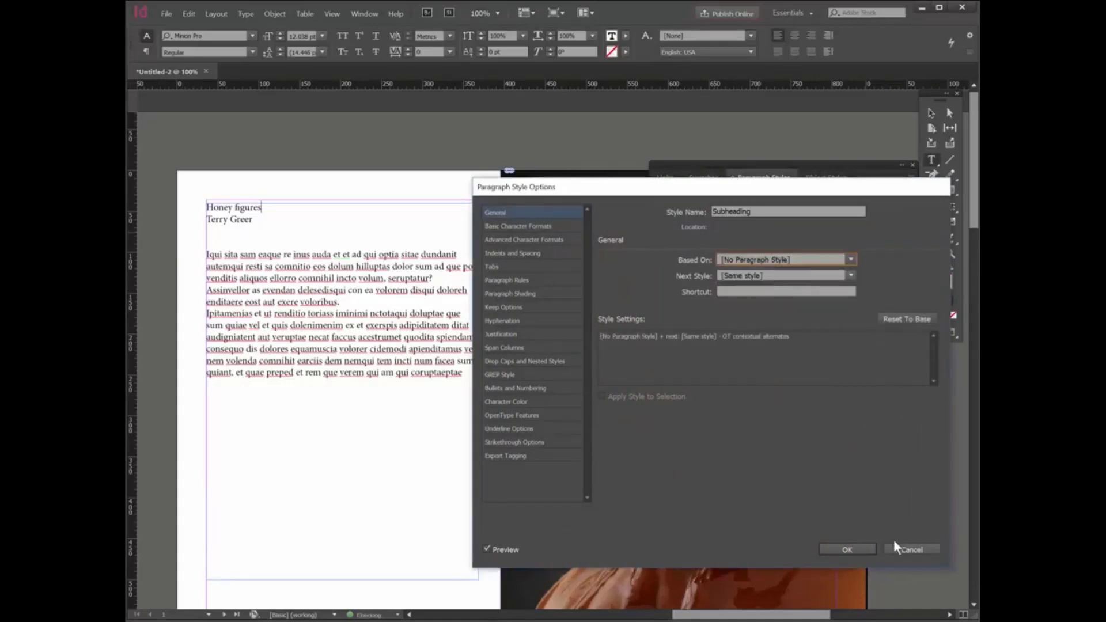
click(846, 550)
Step: Unlink the Body text style from Subheading by basing it on [No Paragraph Style]
double_click(683, 248)
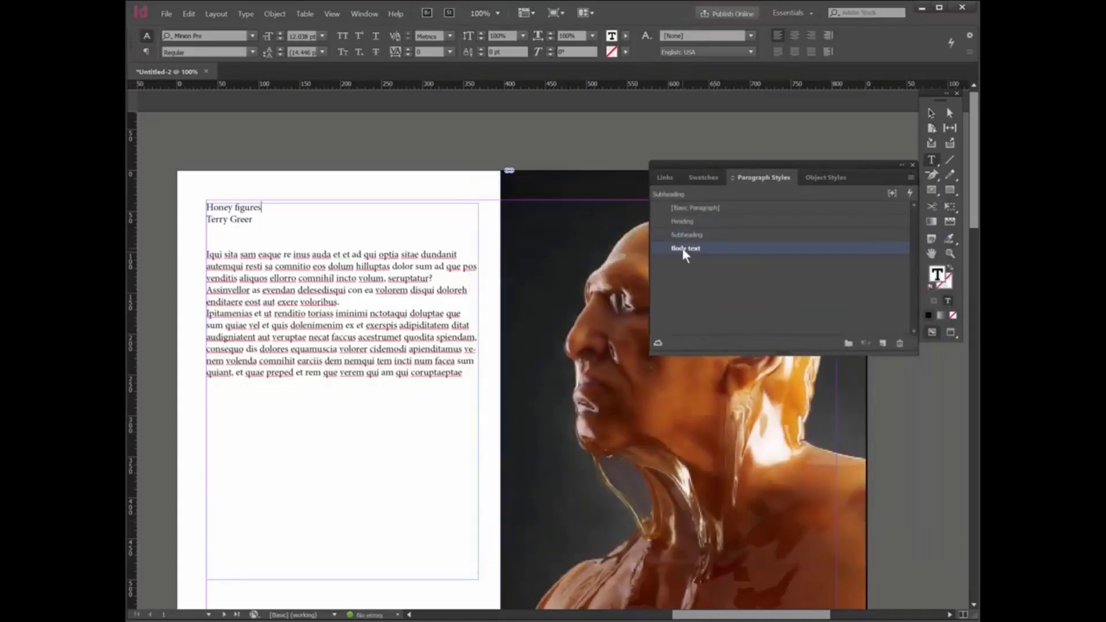
click(849, 261)
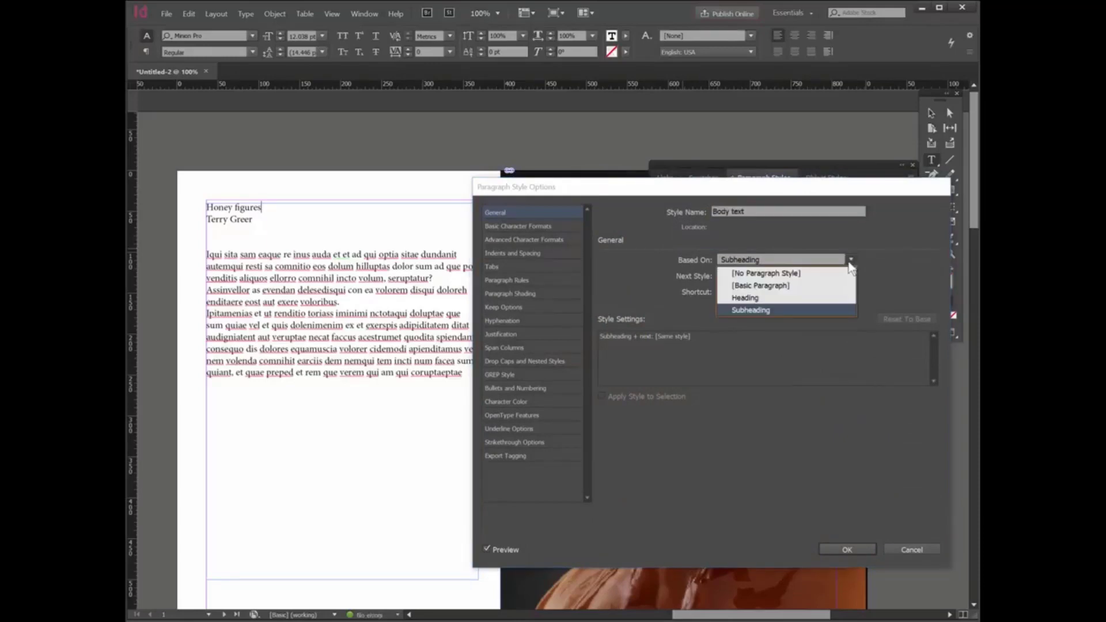
click(795, 273)
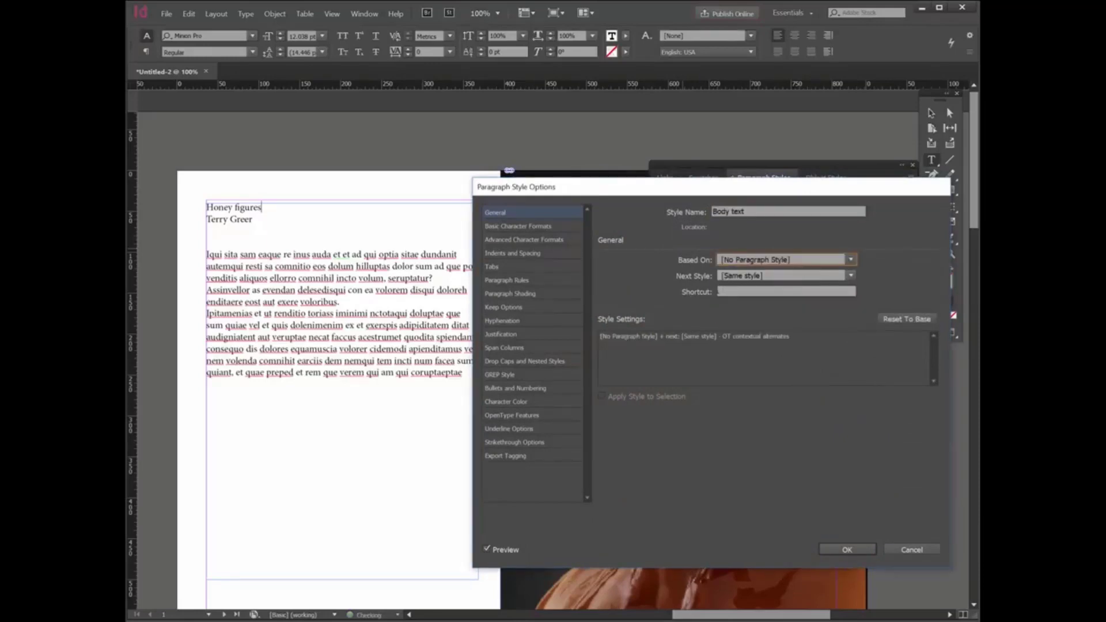
click(840, 545)
Step: Apply the Heading paragraph style to the title on page 1 and set the style's font size to 36 pt
click(700, 222)
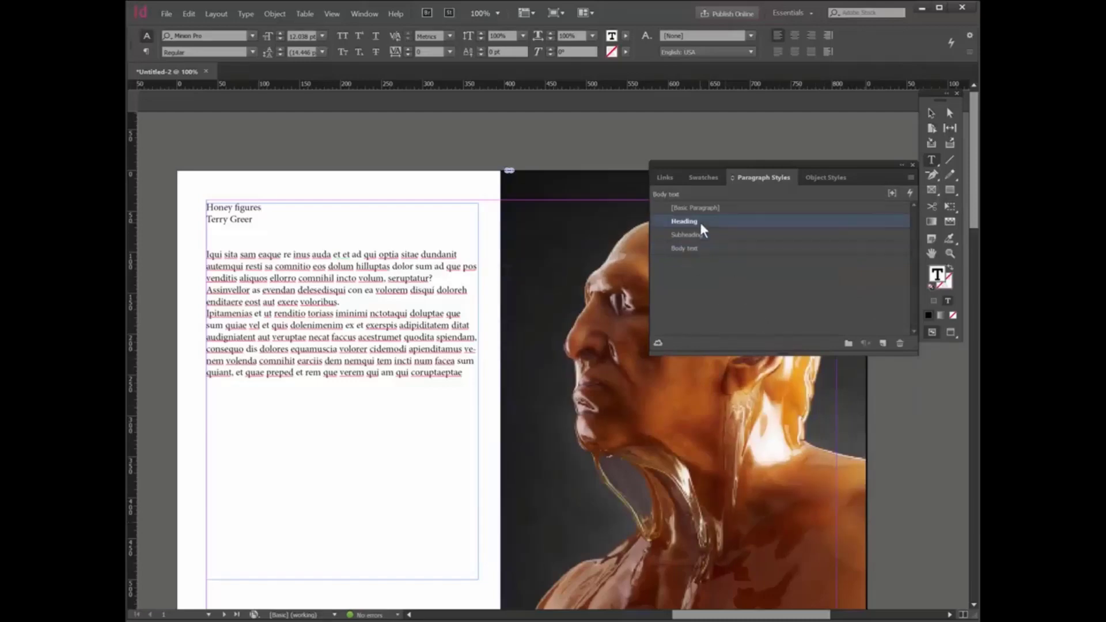
click(728, 220)
click(771, 224)
double_click(772, 222)
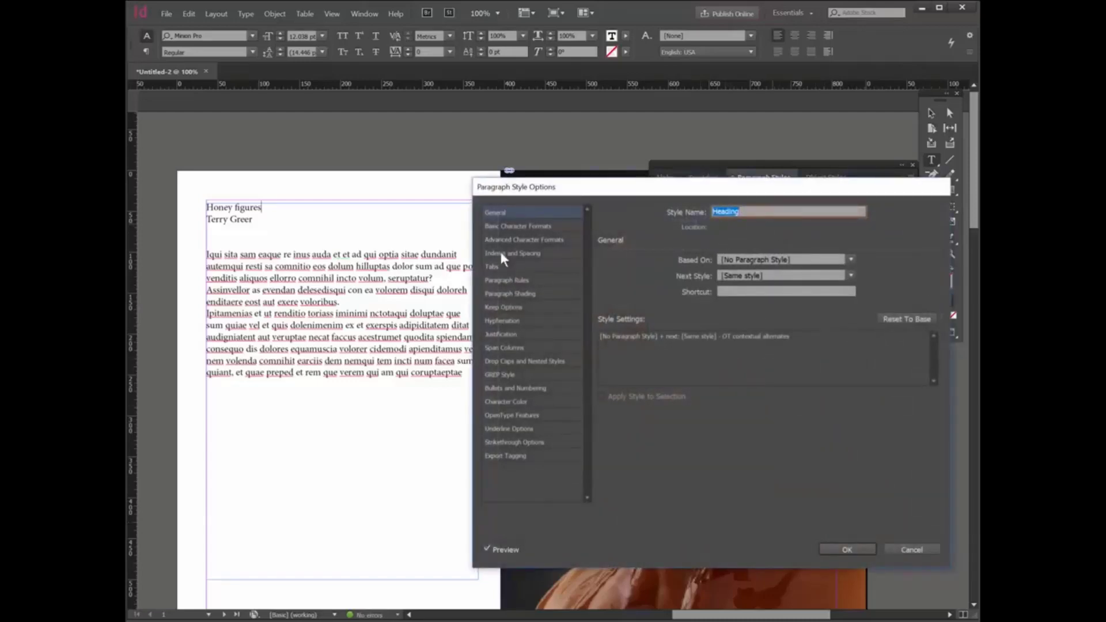
click(524, 225)
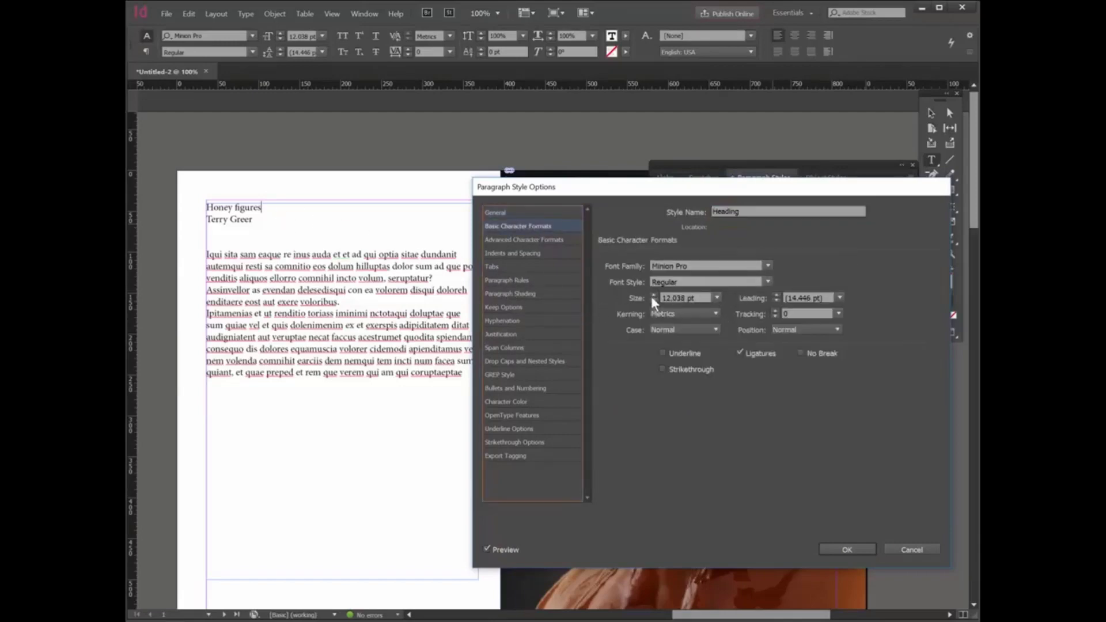
click(716, 297)
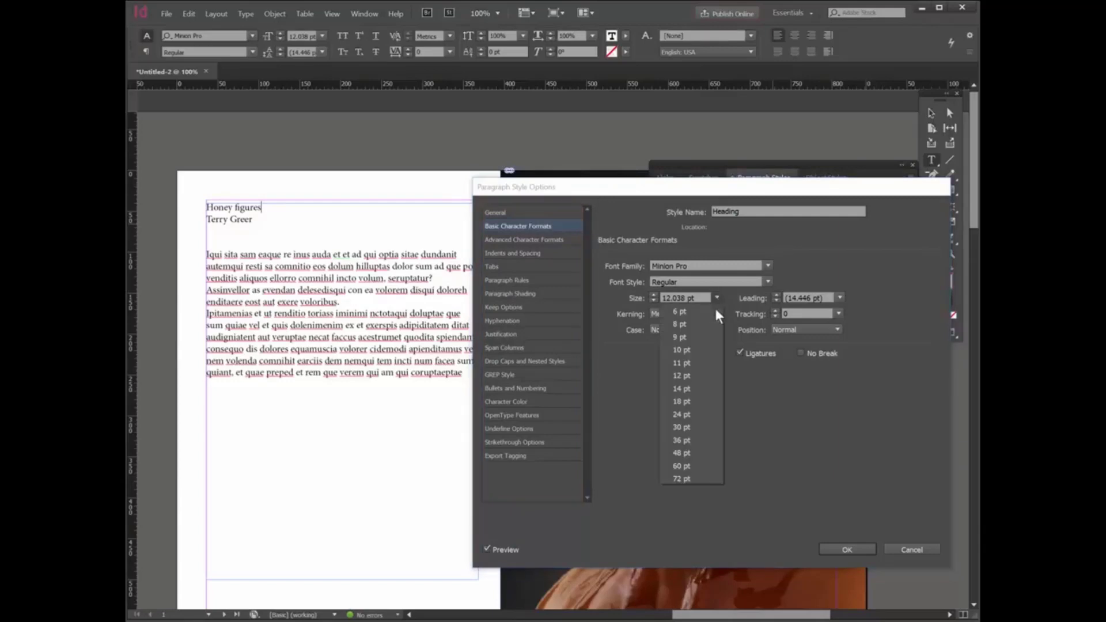
click(685, 439)
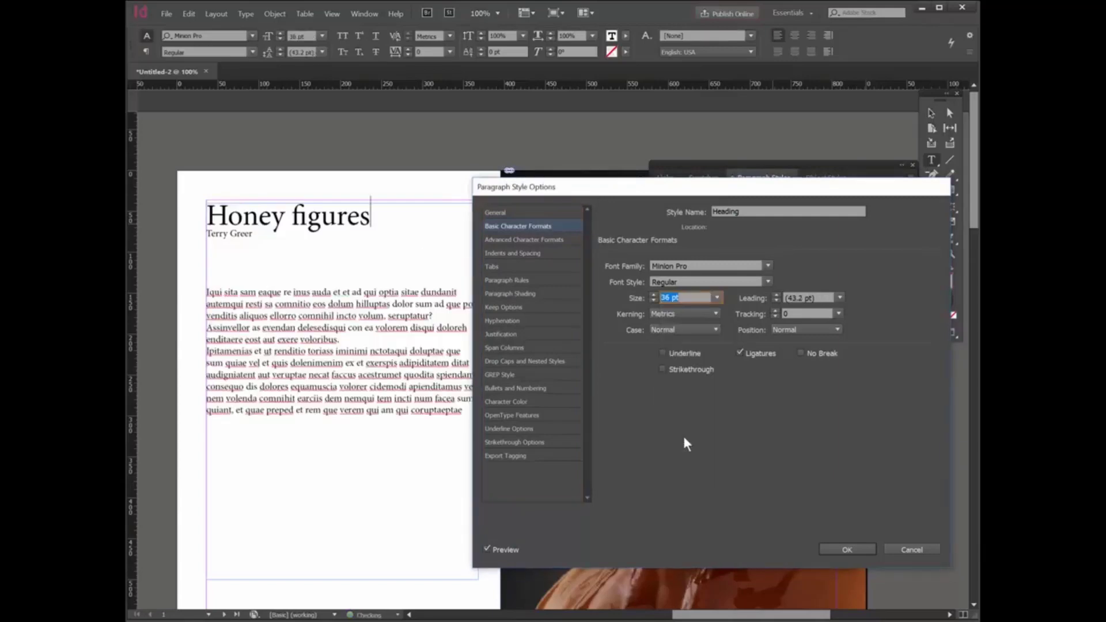
Step: Try Perpetua, Sitka and Marlett as the Heading style's font family with the preview on
click(768, 266)
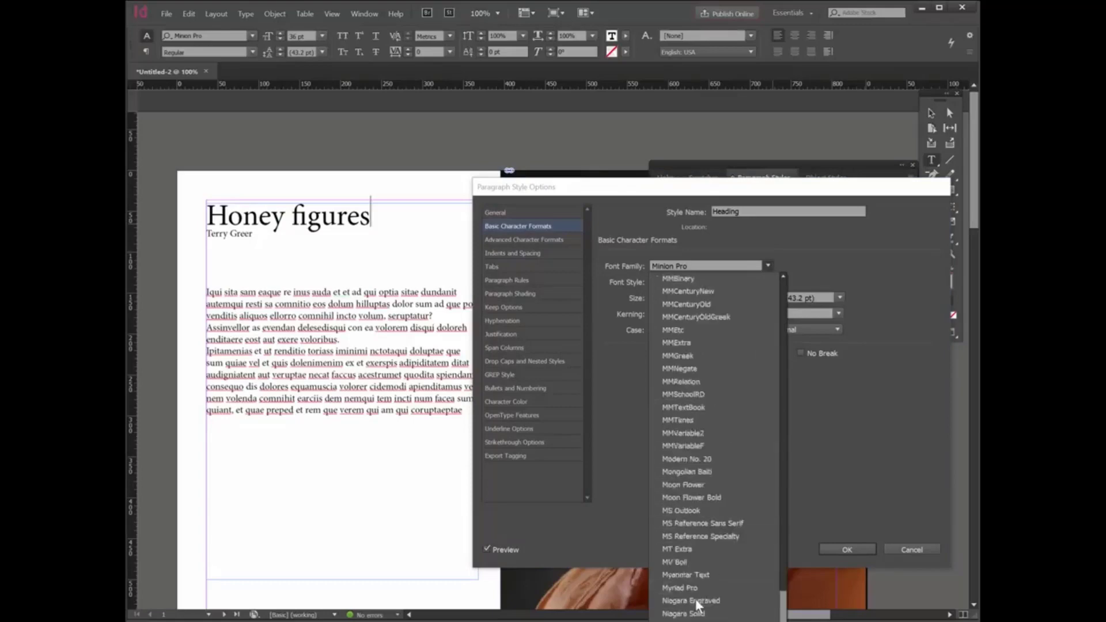
scroll(697, 599, down, 6)
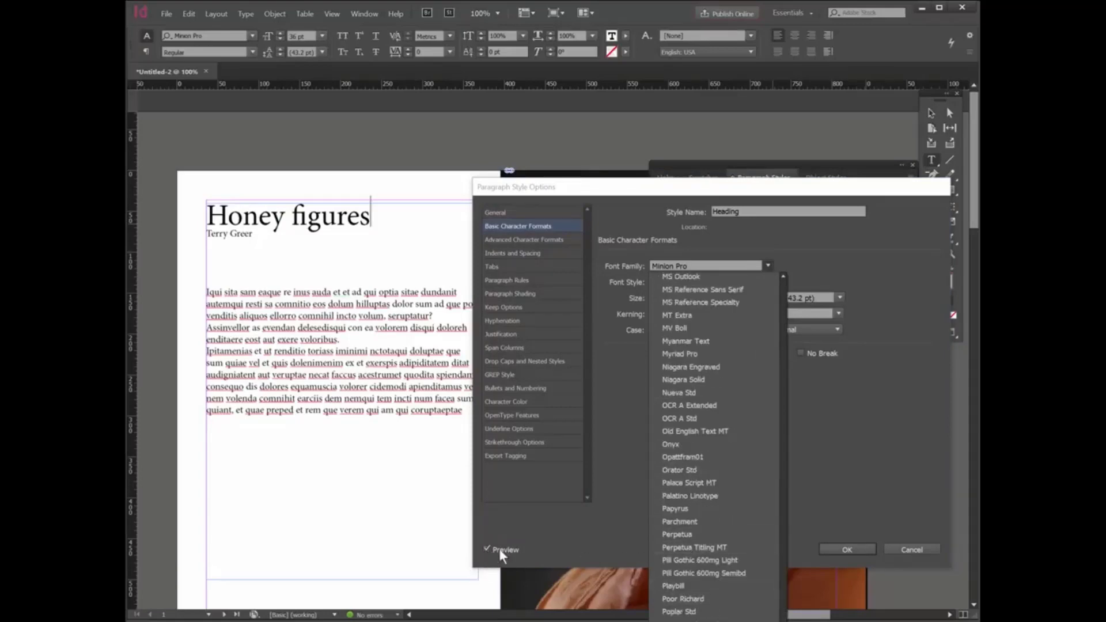
click(685, 533)
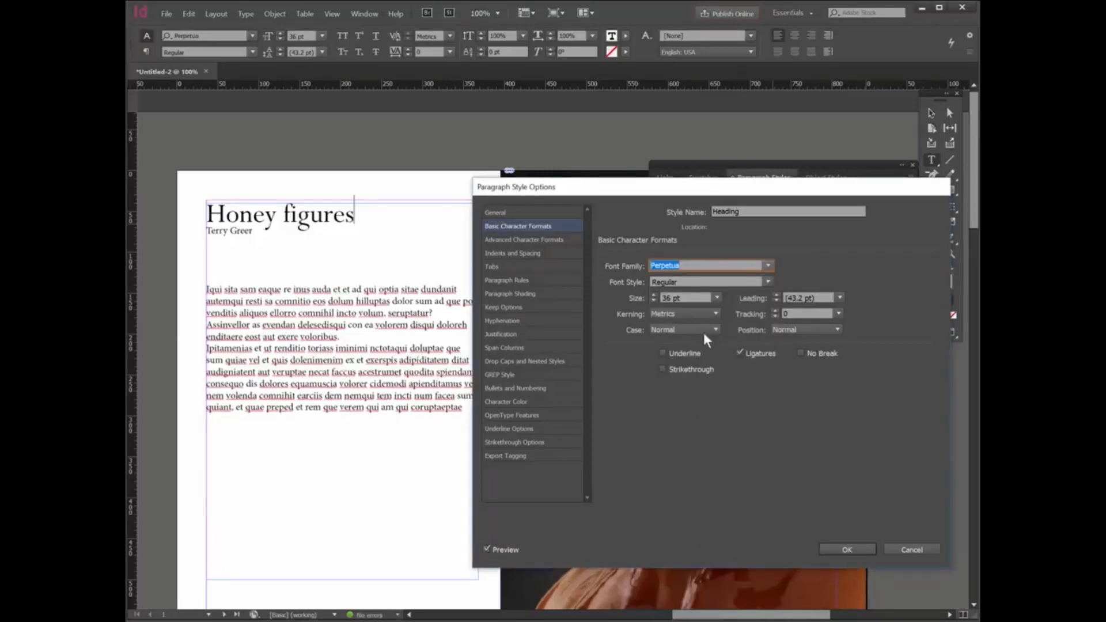
click(741, 266)
click(769, 268)
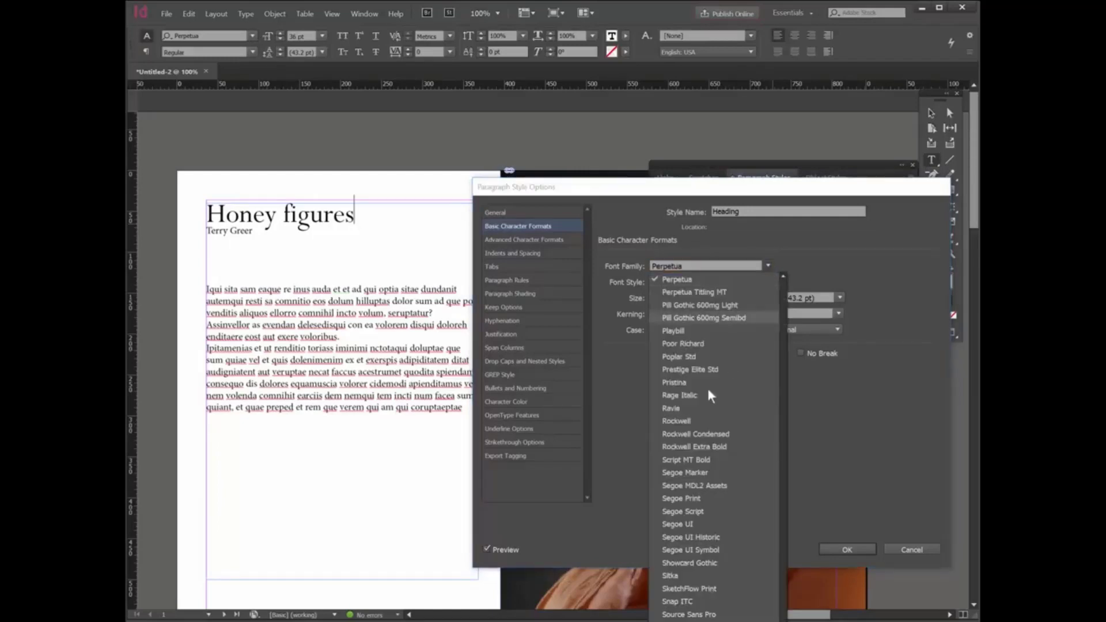
click(682, 576)
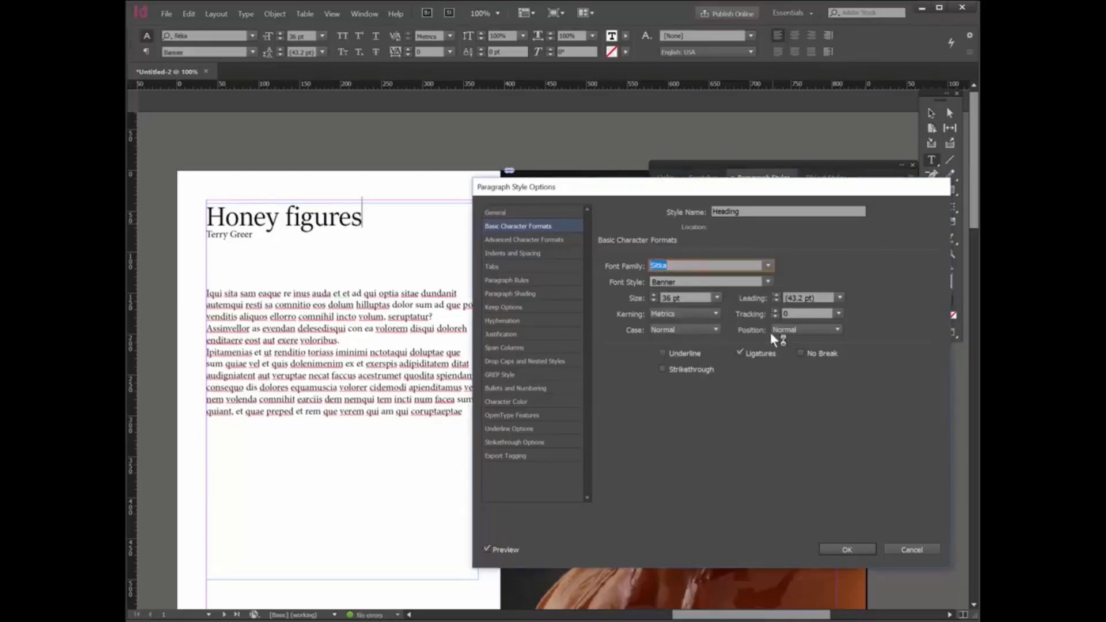
click(768, 266)
scroll(749, 509, down, 5)
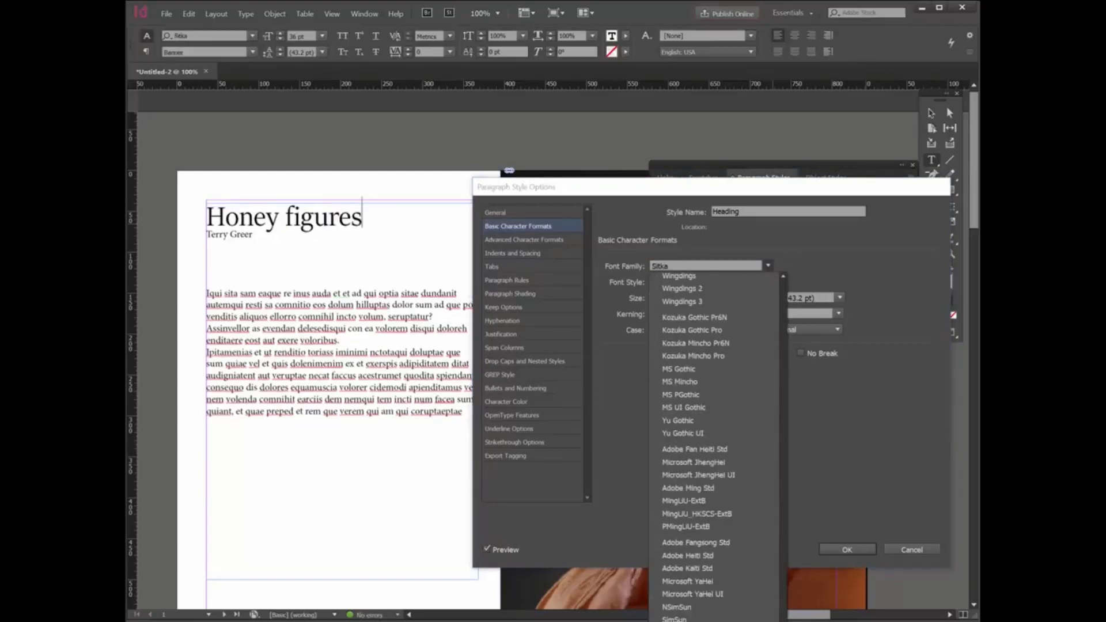
scroll(694, 499, up, 15)
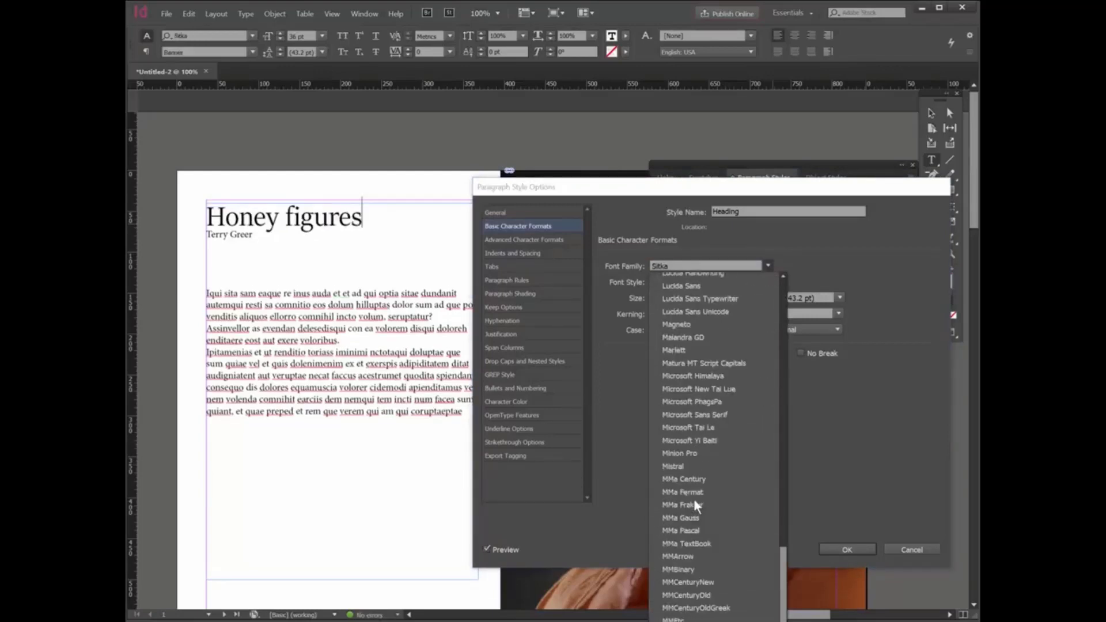
click(696, 348)
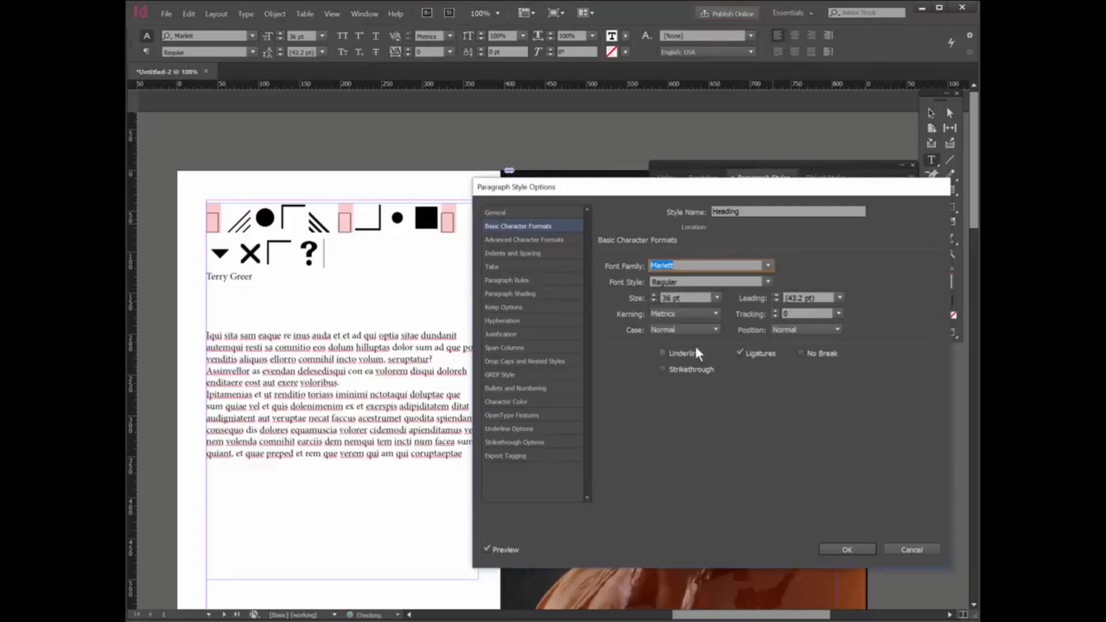
Step: Set the Heading style's font family to Mistral and its size to 60 pt
click(768, 266)
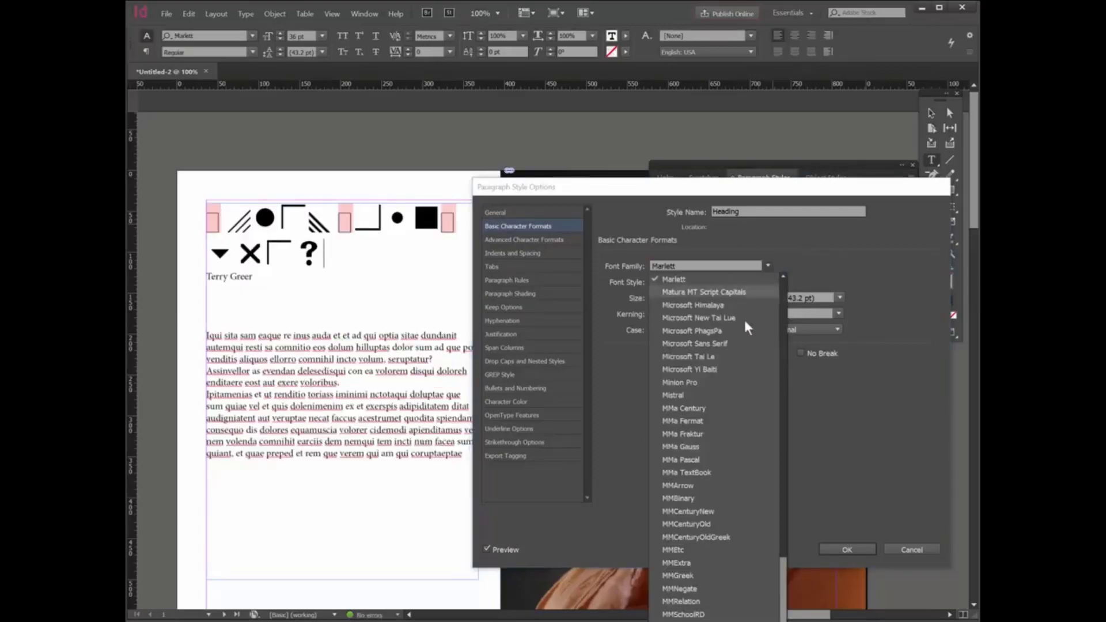
click(689, 395)
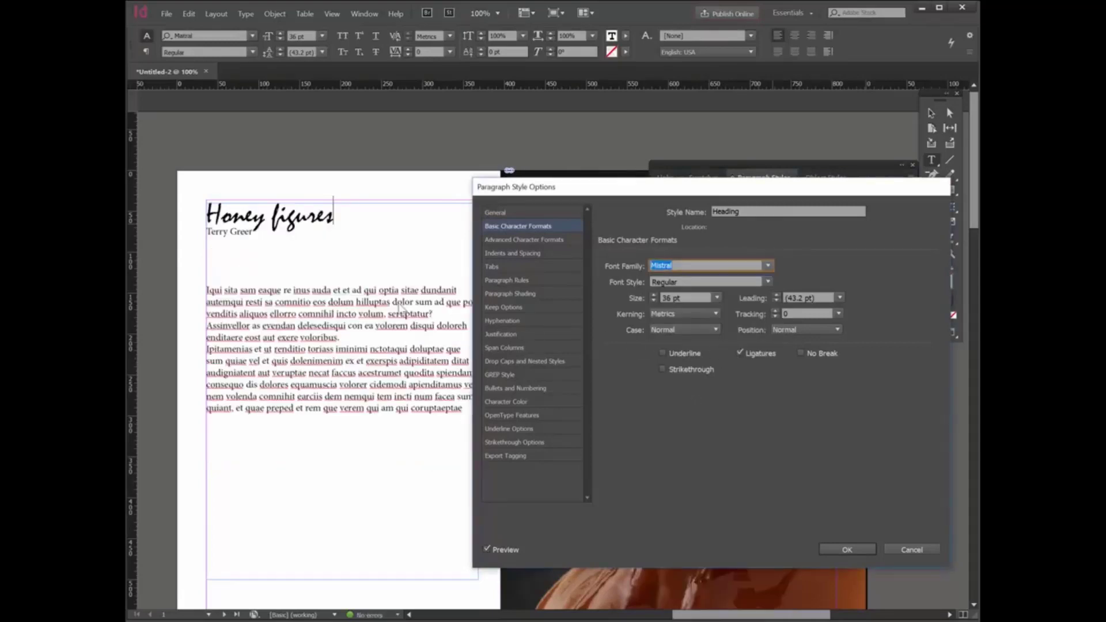
click(717, 297)
click(681, 465)
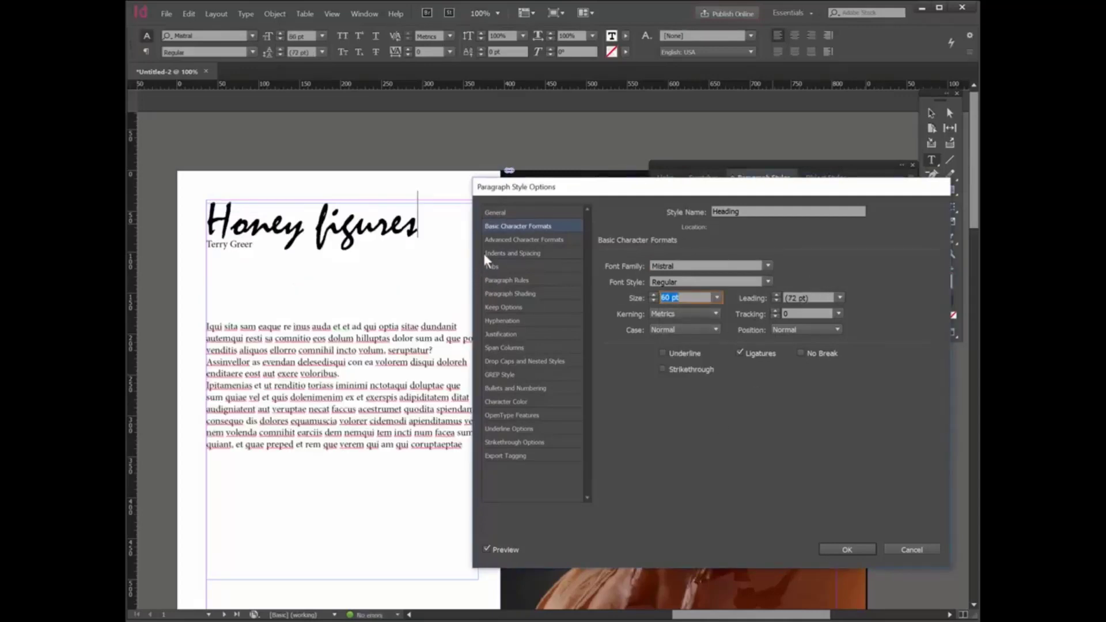
Step: Set the Heading style's Space After to 13 px and save the style
click(514, 241)
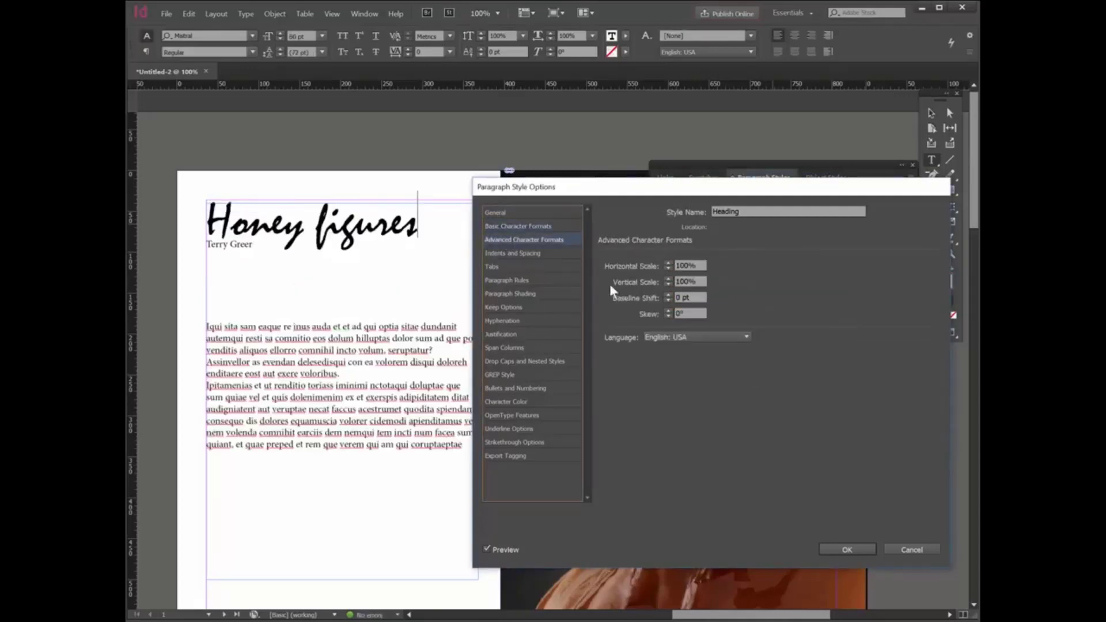
click(535, 253)
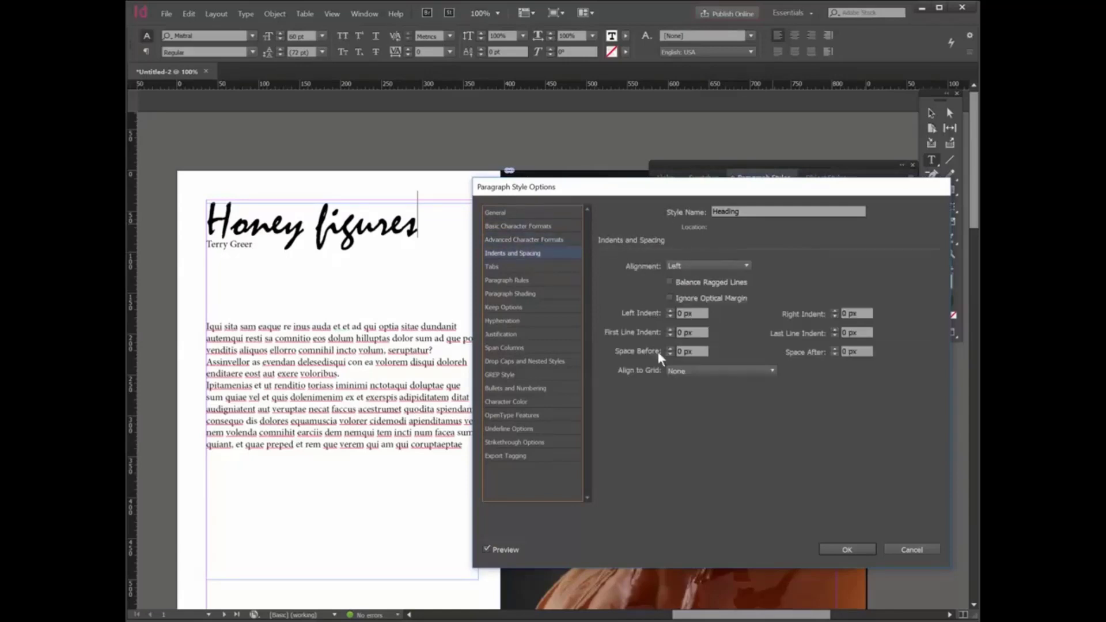
click(834, 347)
click(834, 347)
click(834, 347)
click(835, 346)
click(834, 346)
click(835, 347)
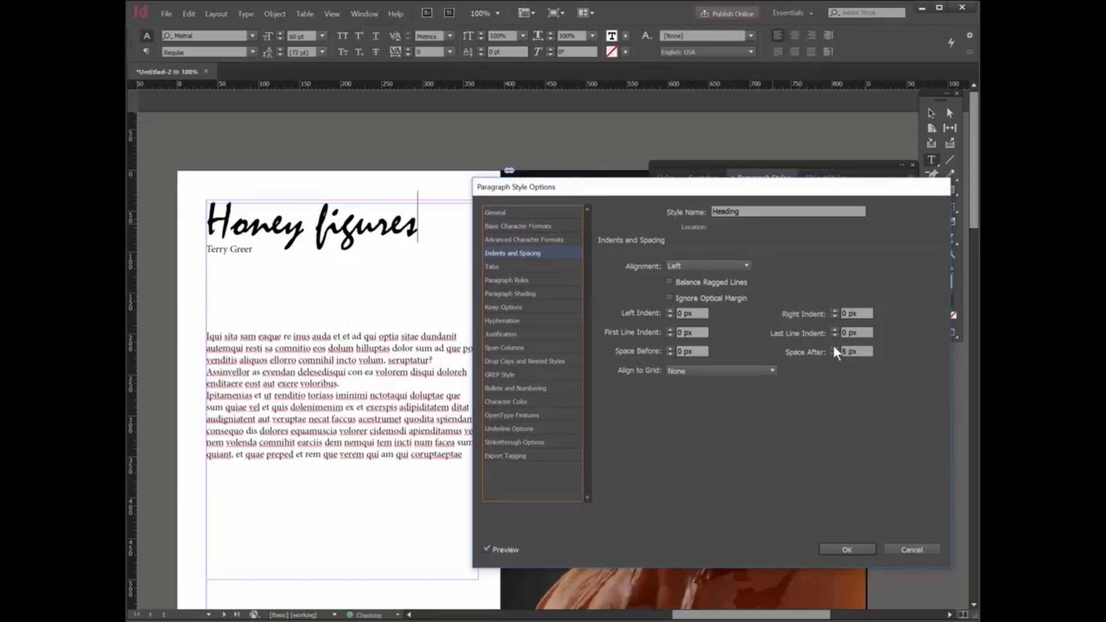
click(834, 346)
click(834, 346)
click(834, 347)
click(835, 346)
click(834, 347)
click(834, 346)
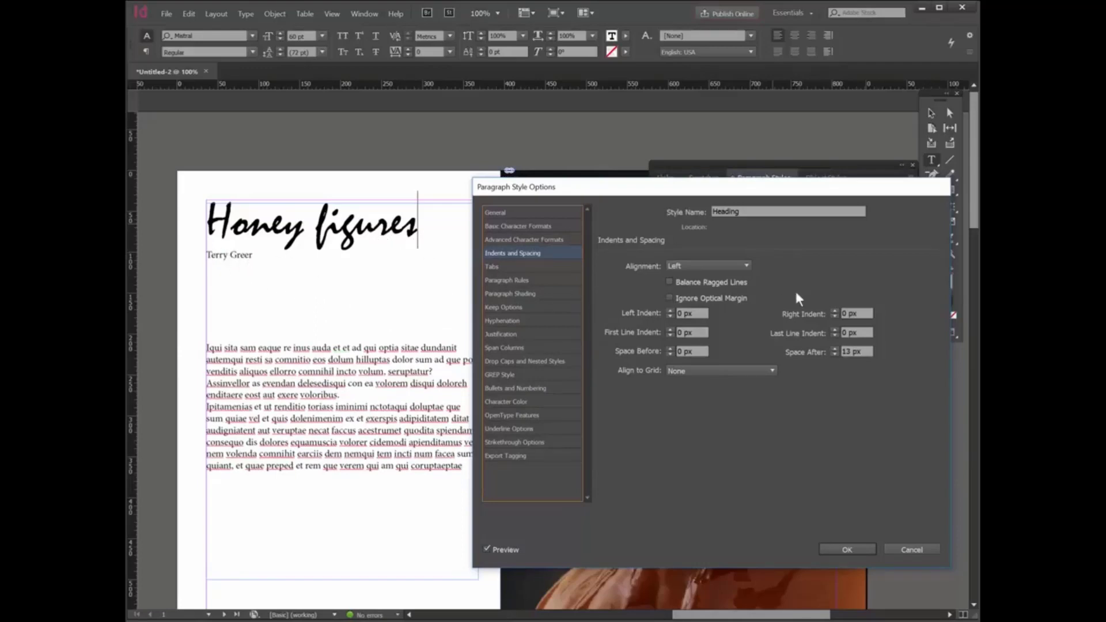
click(847, 549)
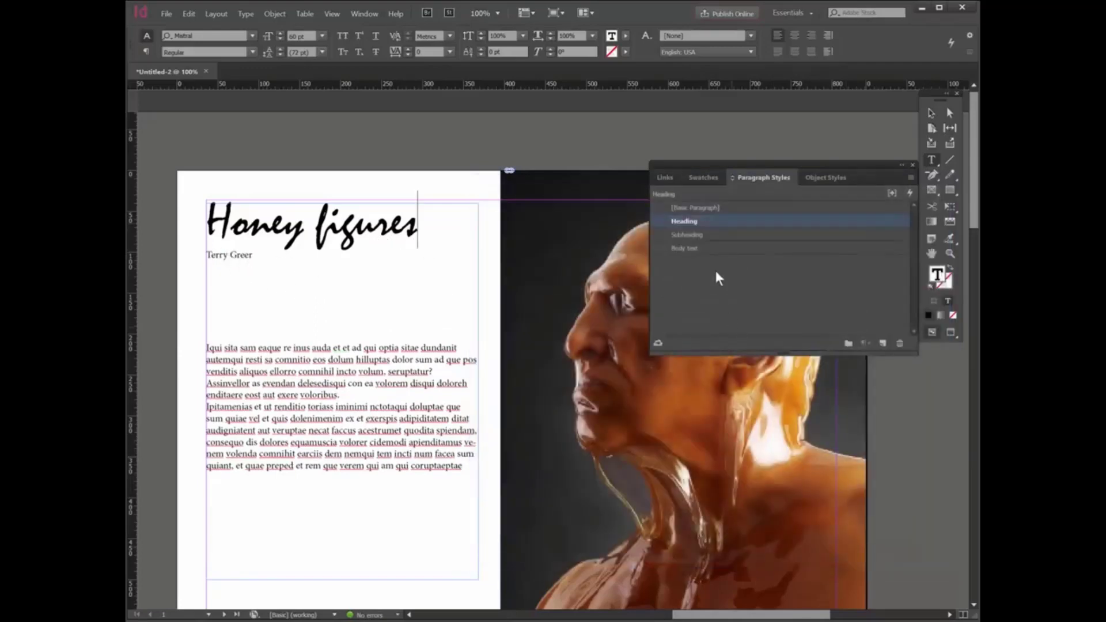
Step: Try the Subheading style on the "Honey figures" title, reapply Heading, and check the style assigned to the byline
click(696, 235)
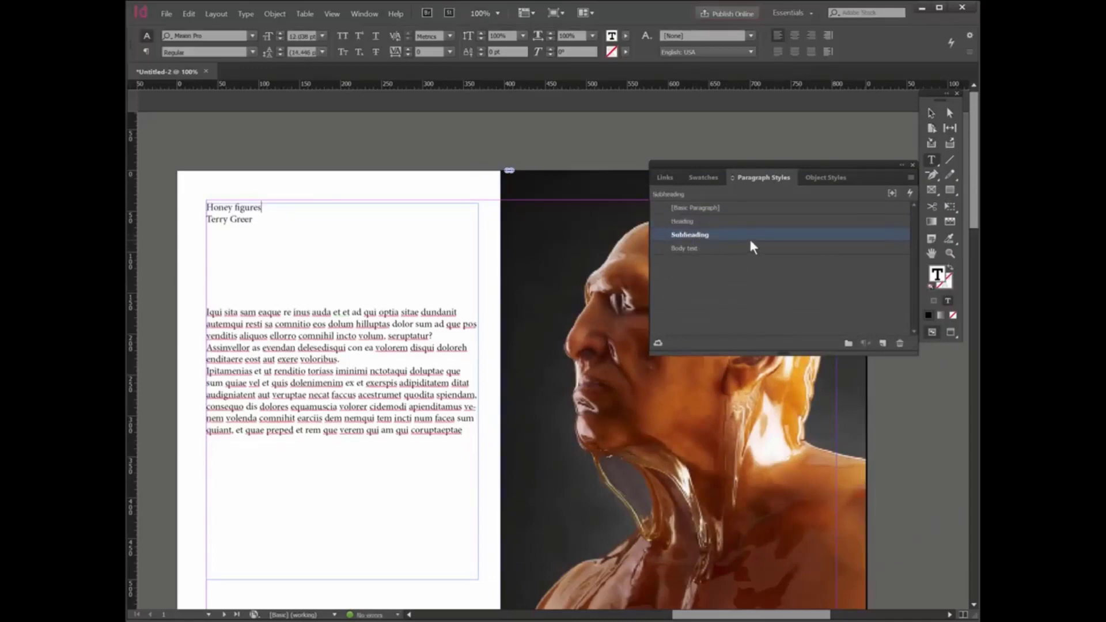
click(720, 224)
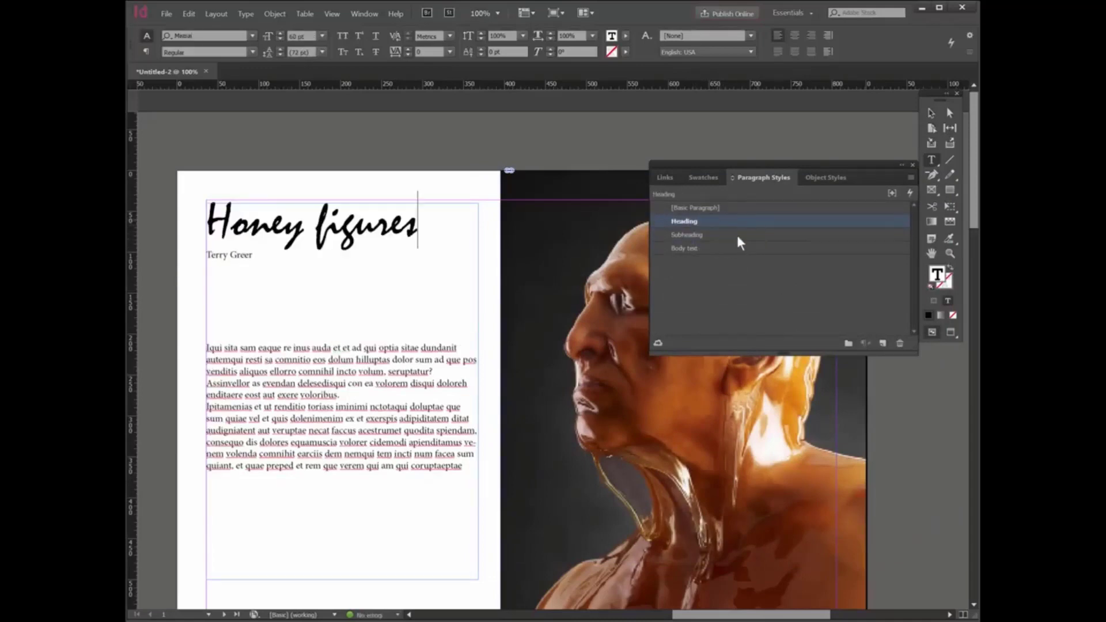
click(249, 255)
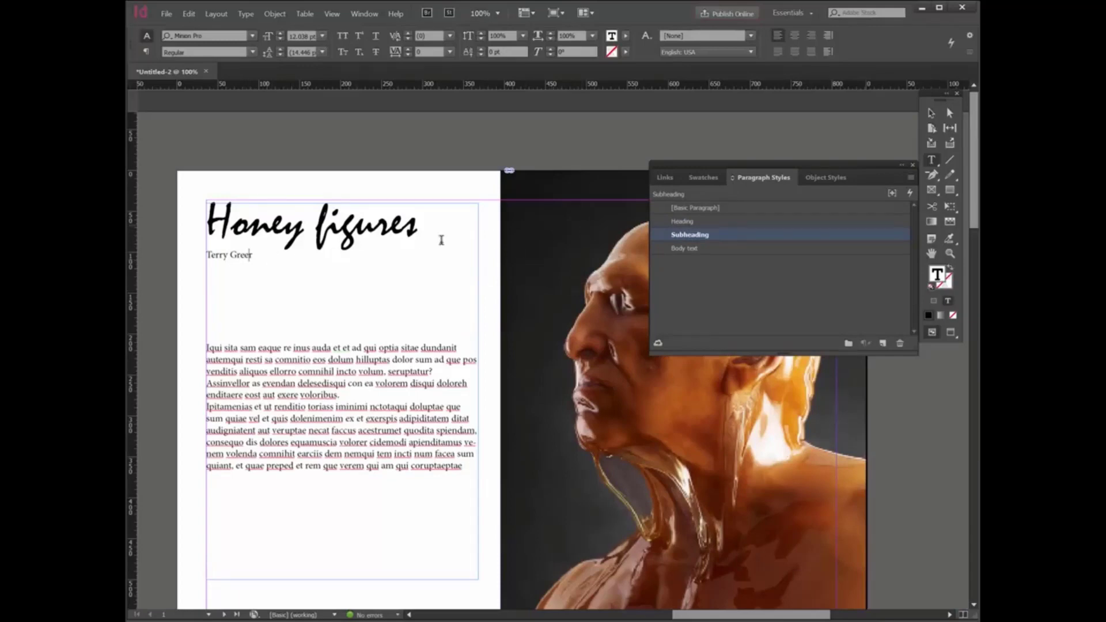
click(283, 207)
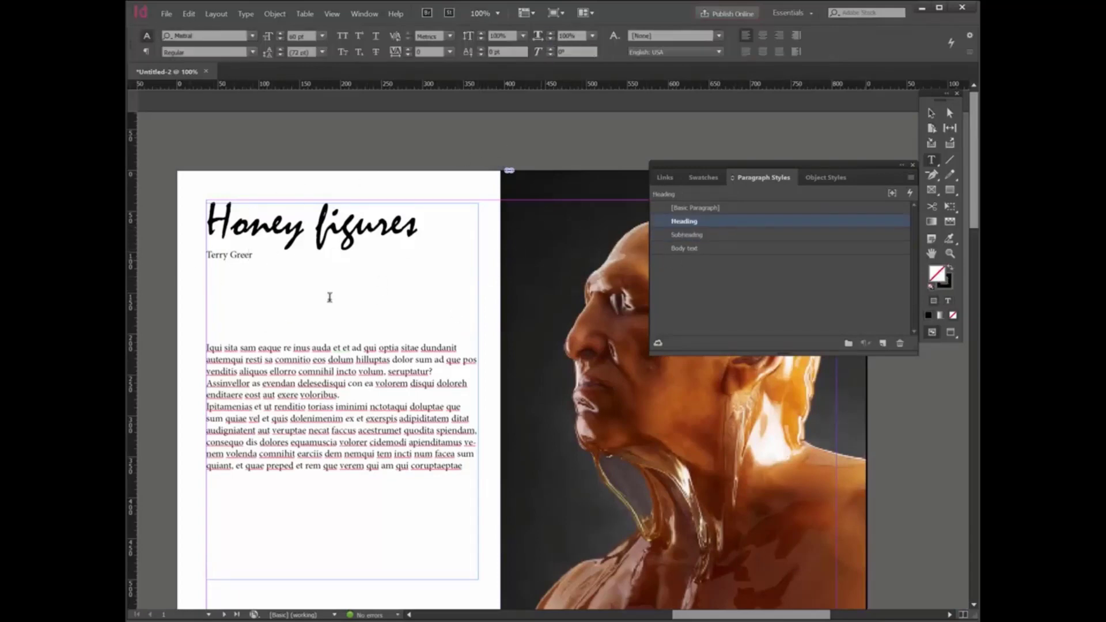
Step: Set the Subheading style's font style to Bold and its size to 24 pt
click(707, 233)
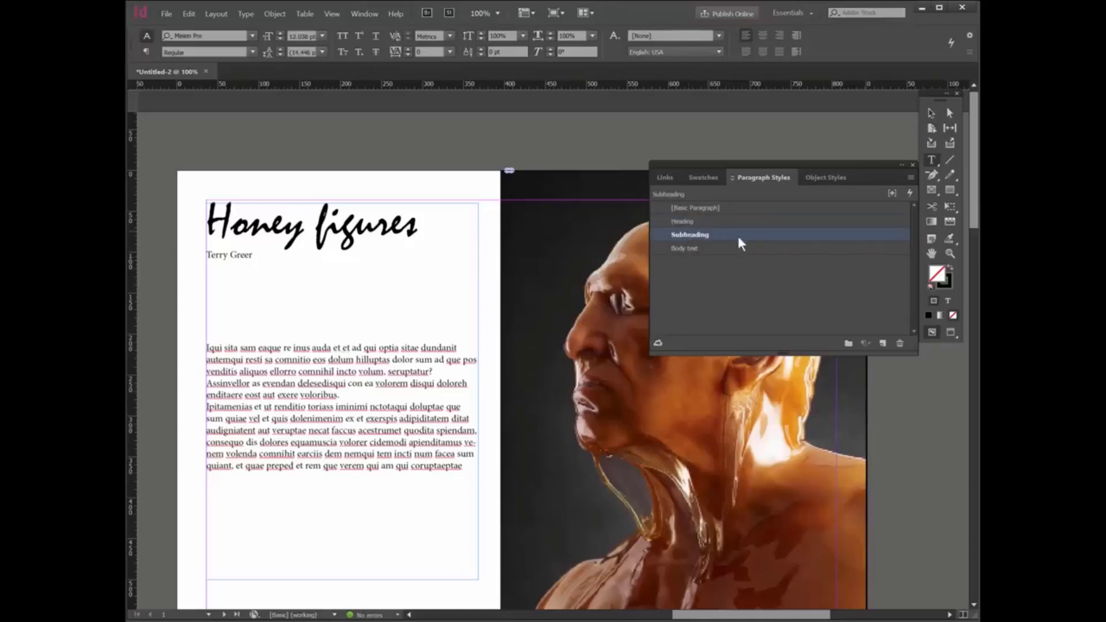
double_click(738, 235)
click(530, 226)
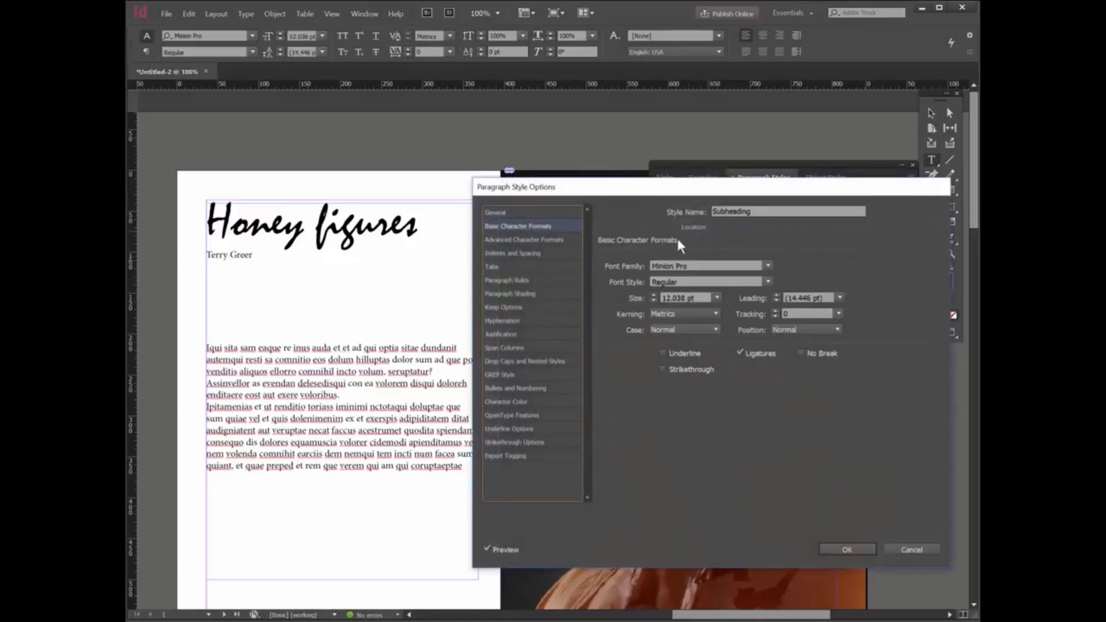
click(762, 280)
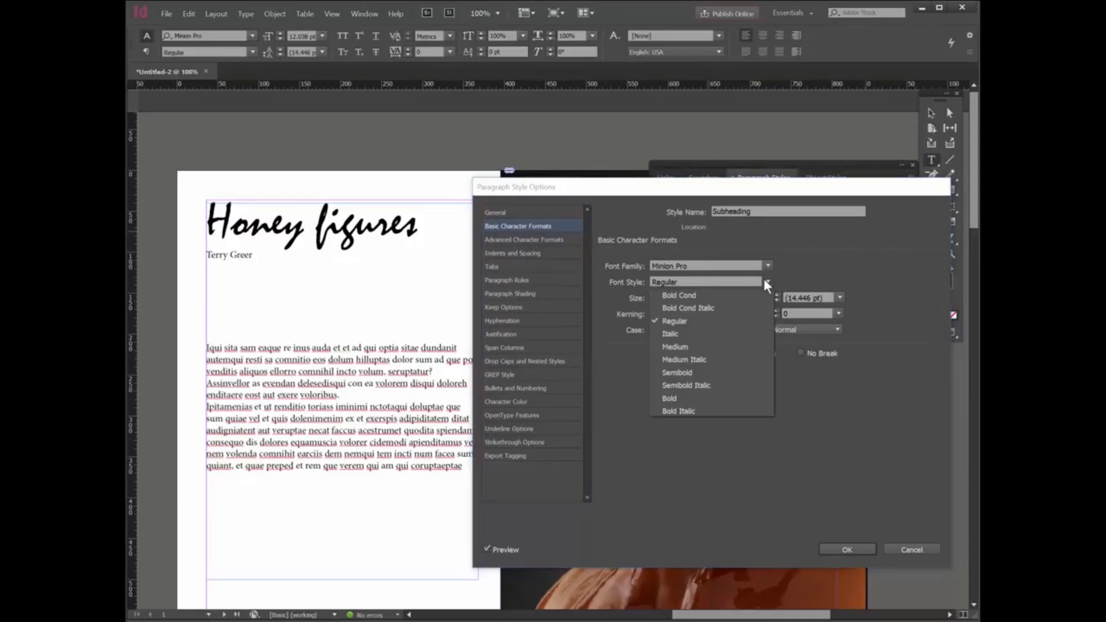
click(677, 398)
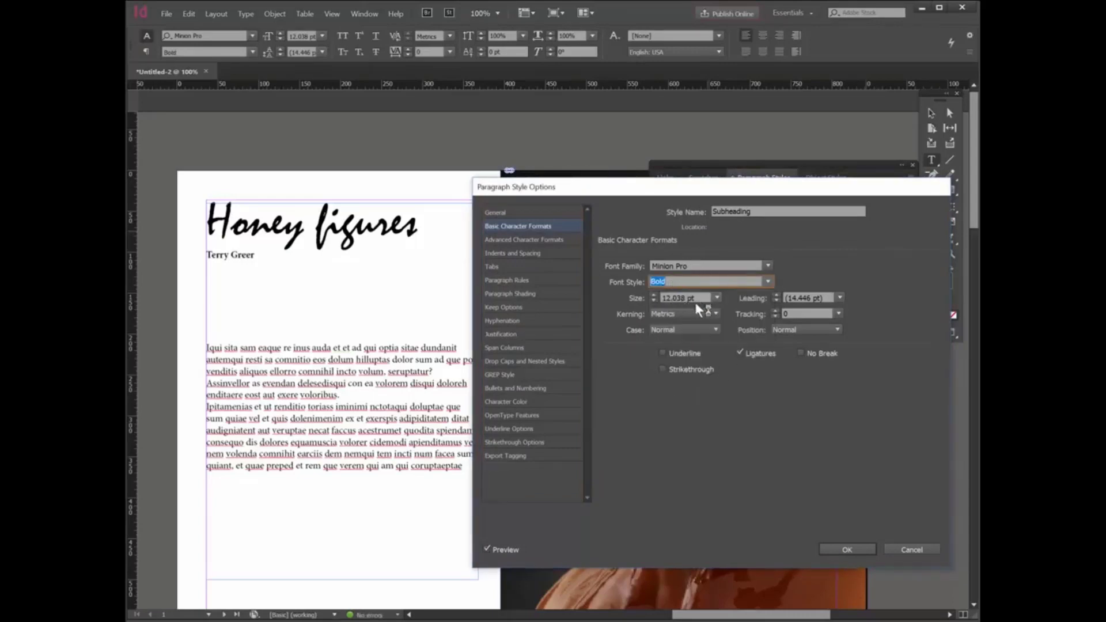
click(716, 297)
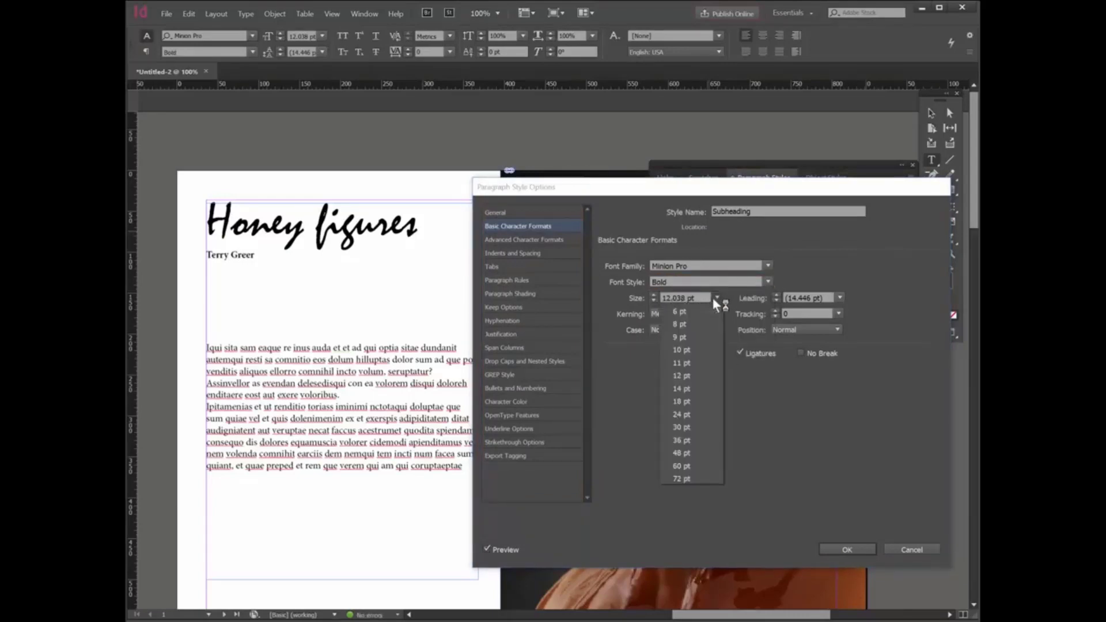
click(685, 415)
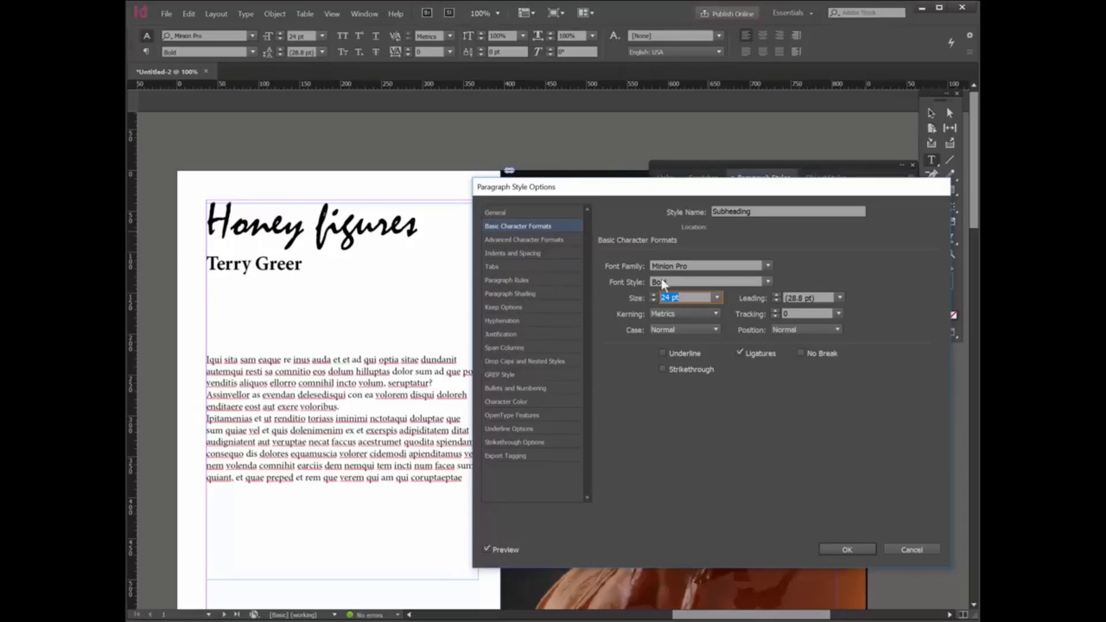
Step: Set the Subheading style's character color to C=100 M=90 Y=10 K=0, save the style and leave text editing
click(511, 400)
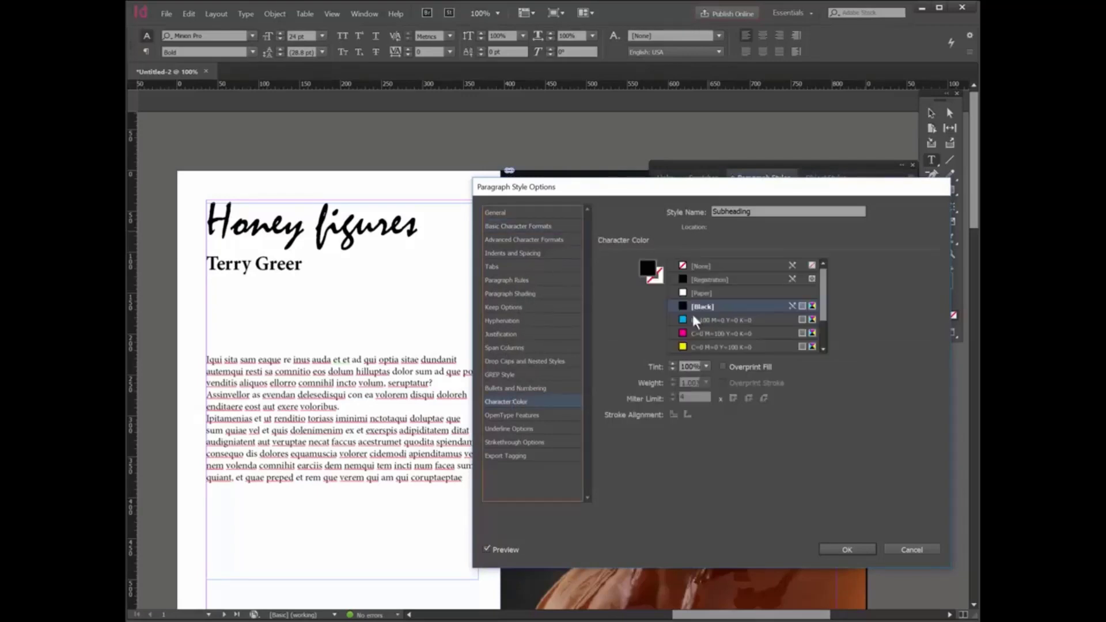
drag(827, 281, 820, 317)
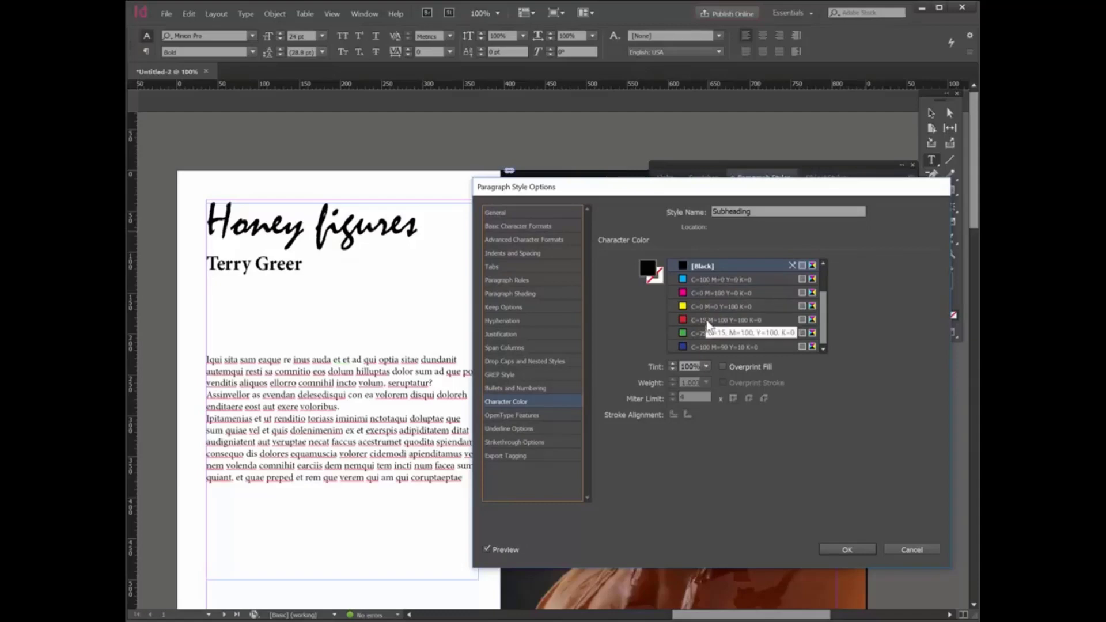
click(692, 346)
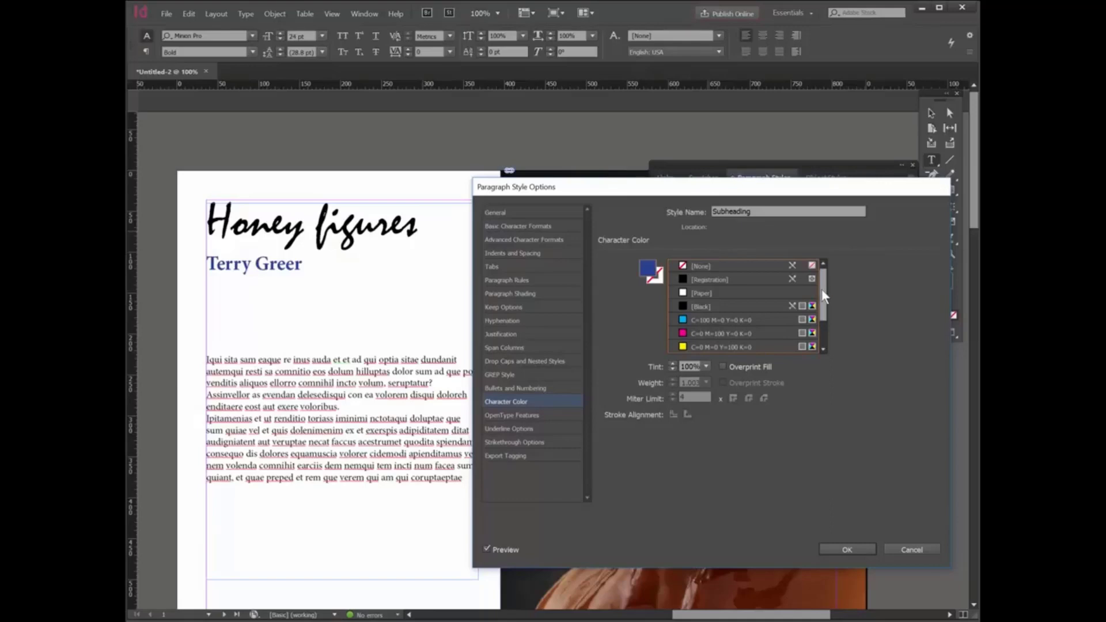
drag(823, 297, 822, 340)
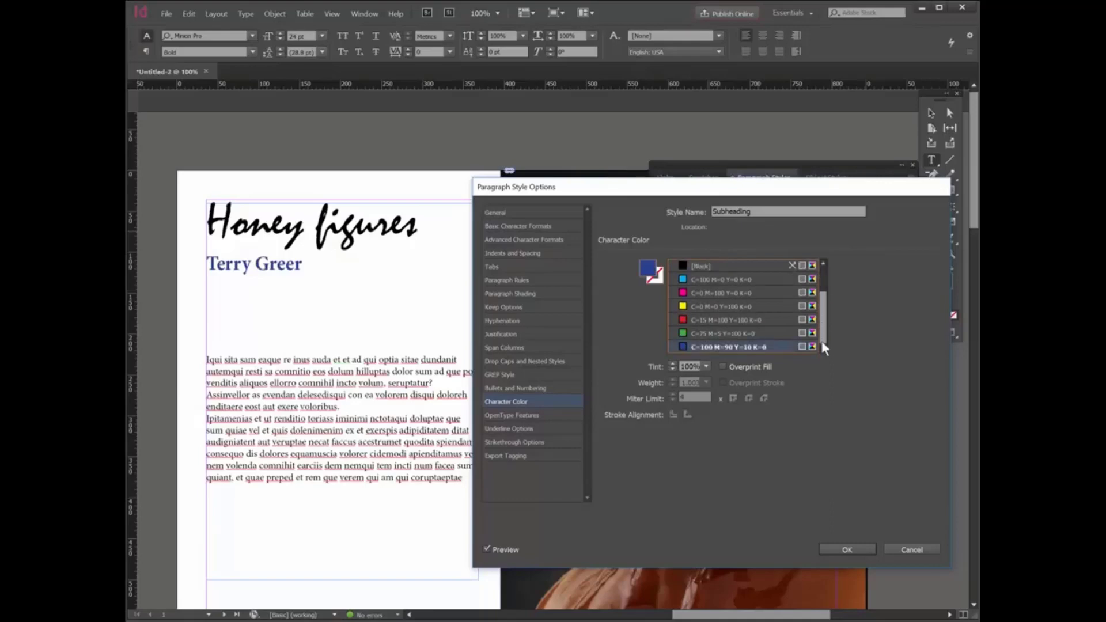
click(848, 549)
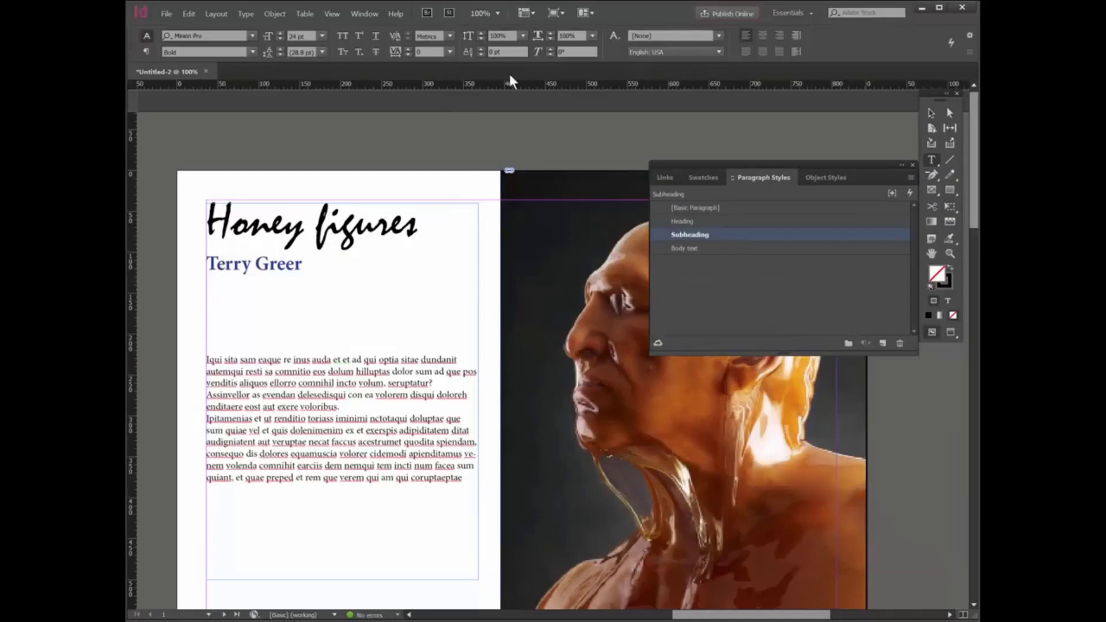
drag(459, 130, 459, 130)
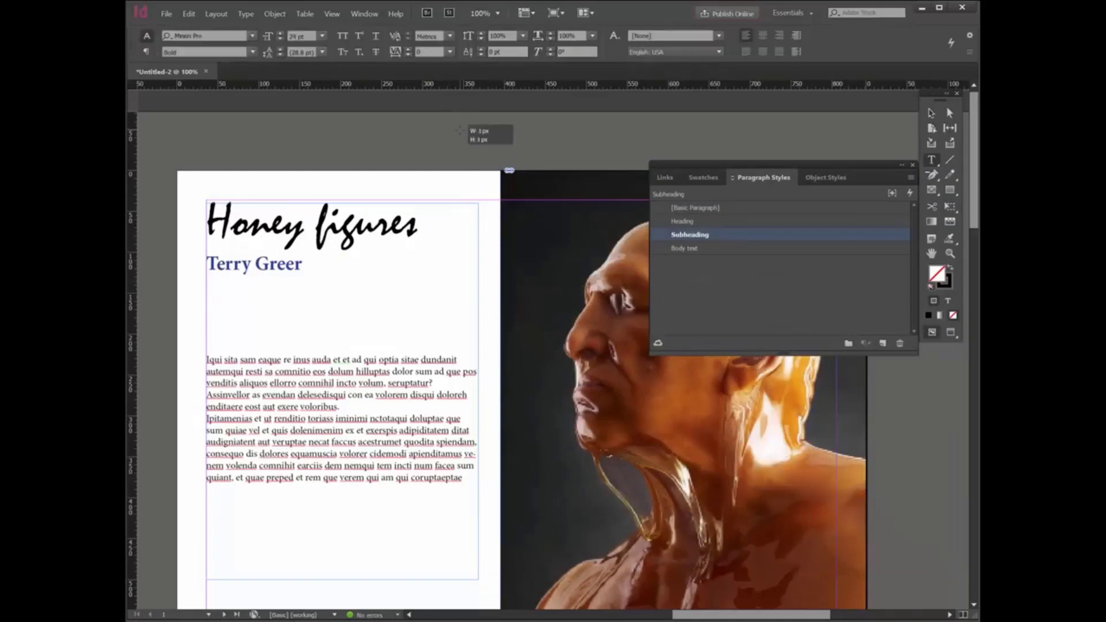
Step: Show the document's color swatches and duplicate the C=100 M=0 Y=0 K=0 swatch
click(367, 13)
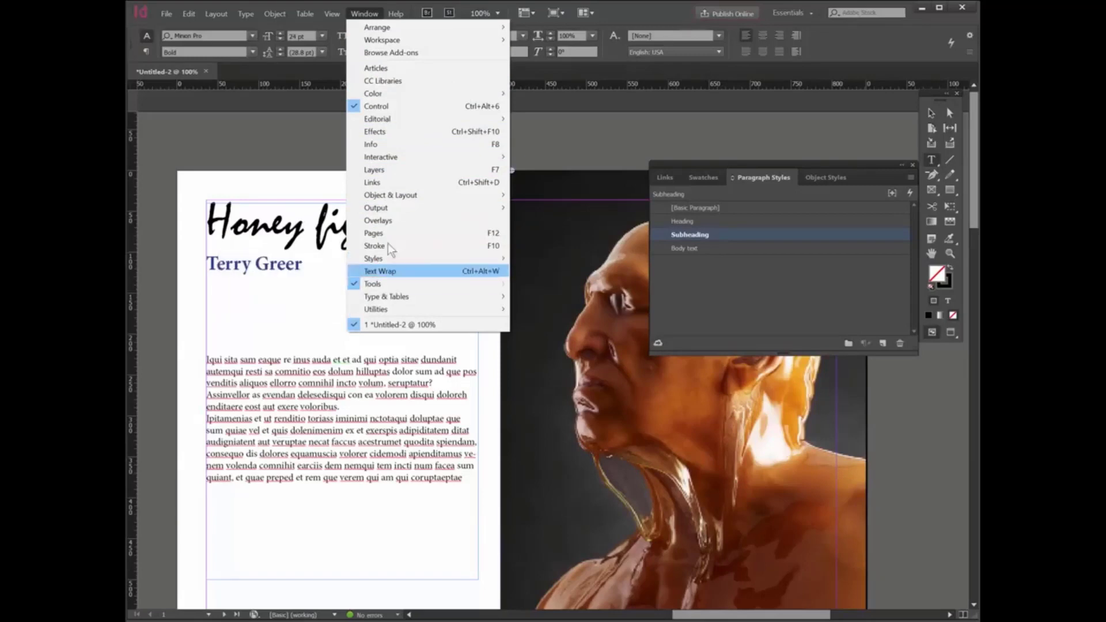
mouse_move(381, 96)
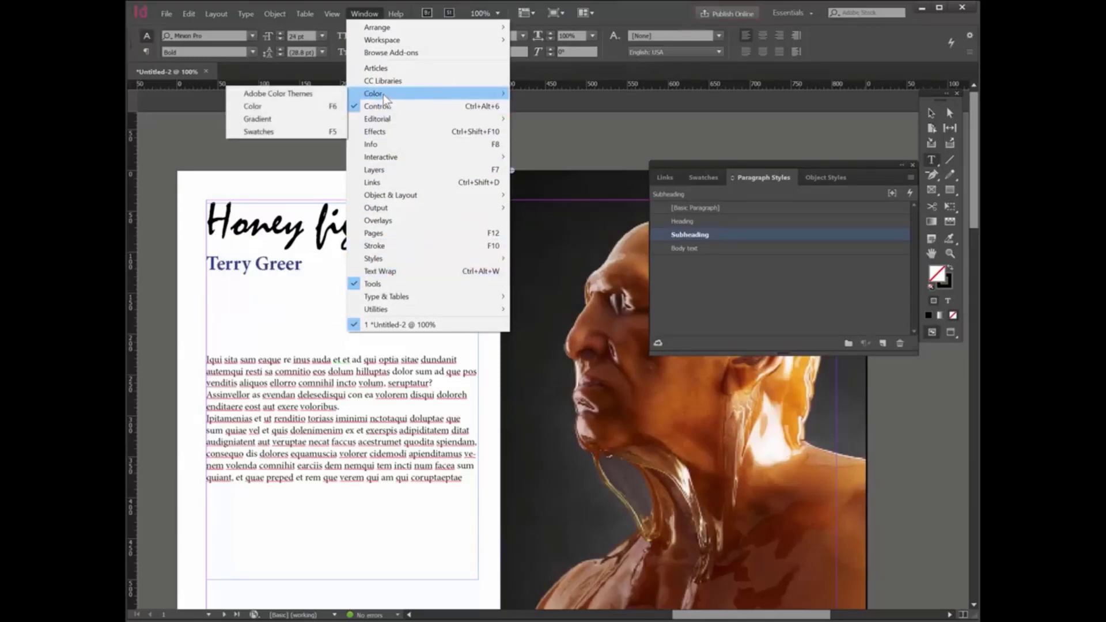
click(287, 135)
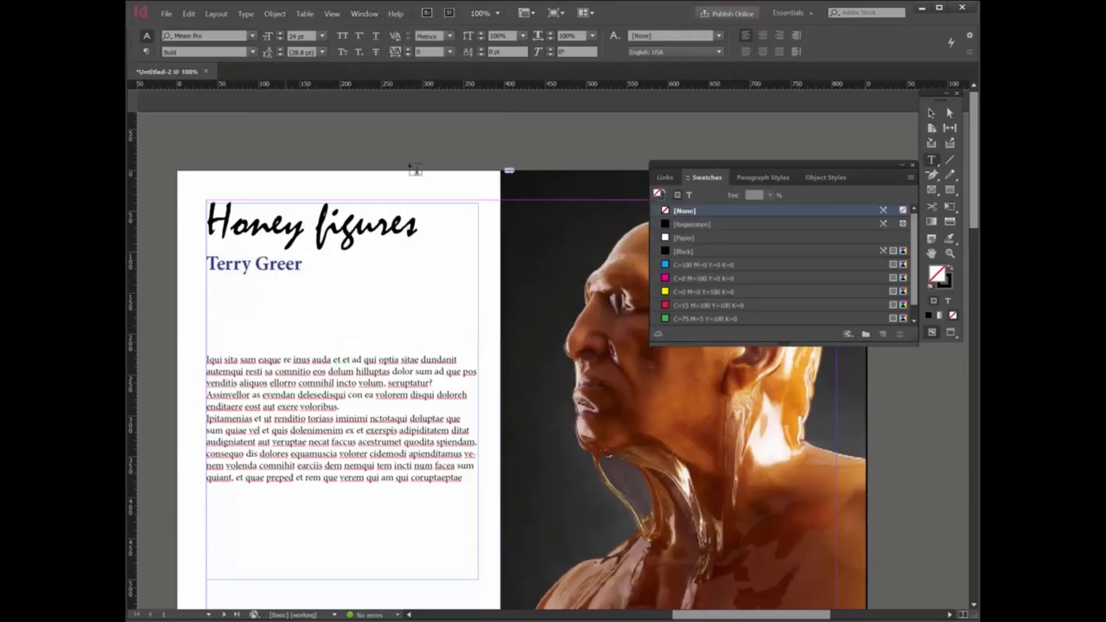
click(914, 320)
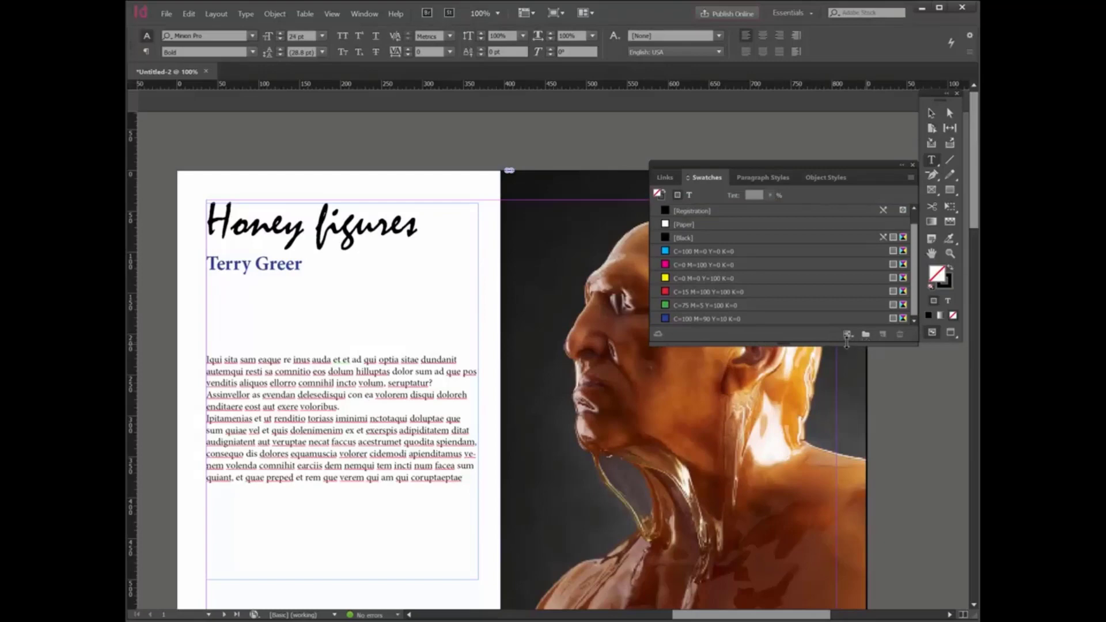
click(703, 251)
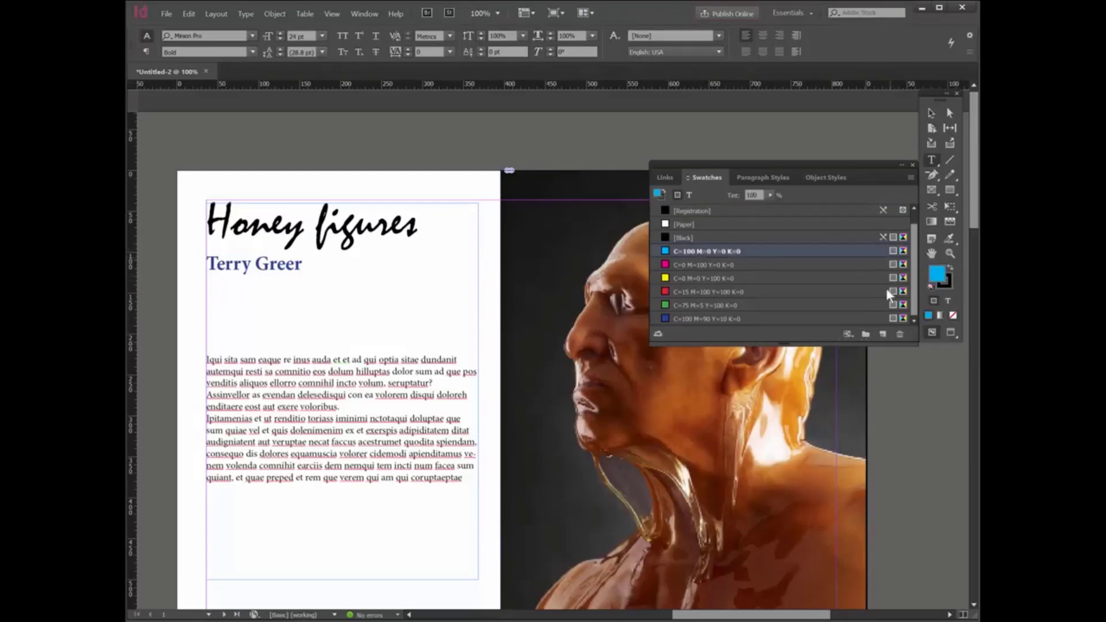
click(883, 333)
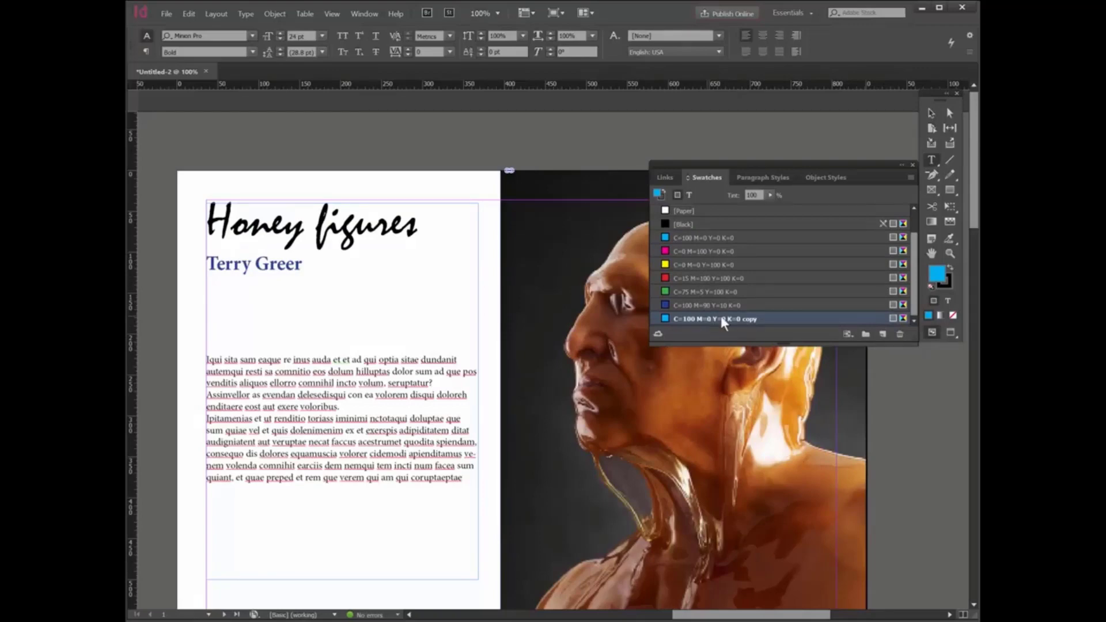
Step: Change the duplicated swatch to RGB color mode and set it to red 82, green 100 and blue 84
double_click(791, 319)
drag(990, 267, 716, 346)
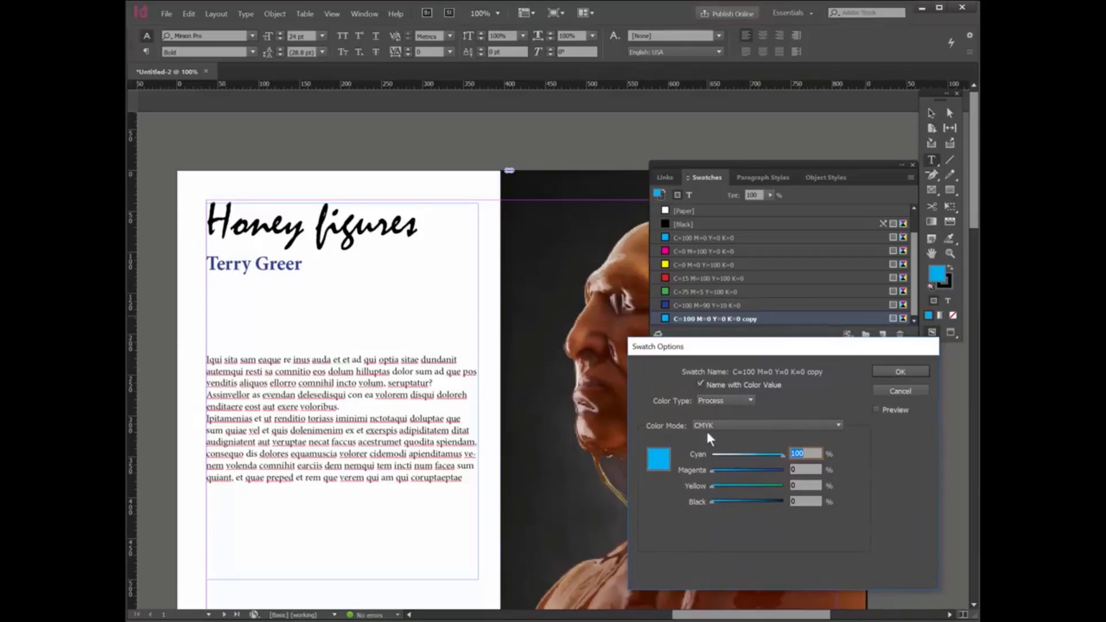
click(839, 425)
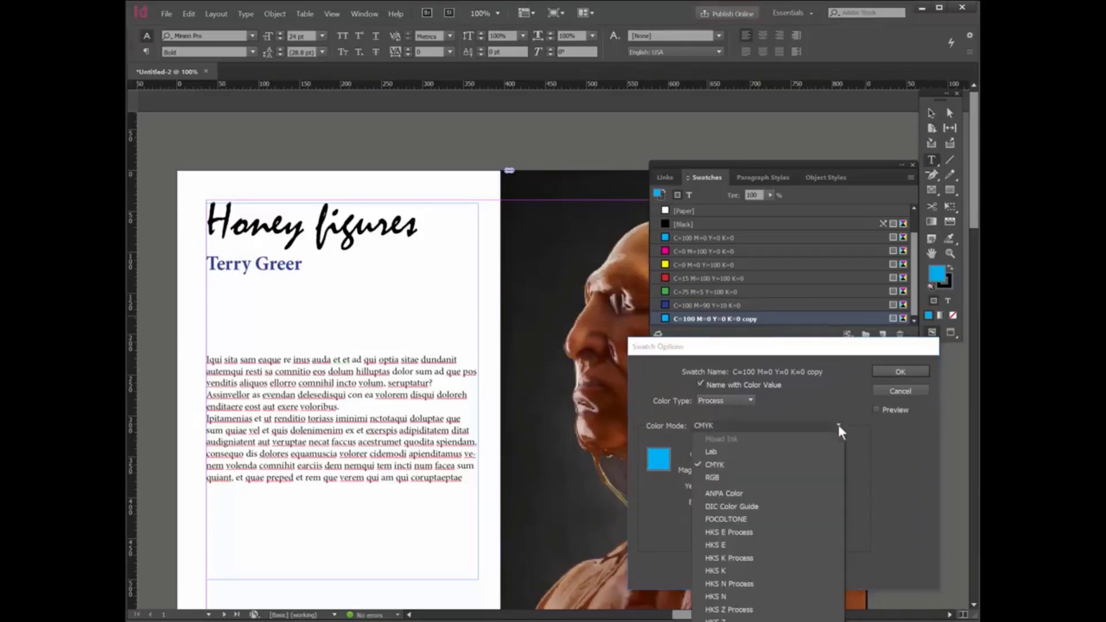
click(716, 477)
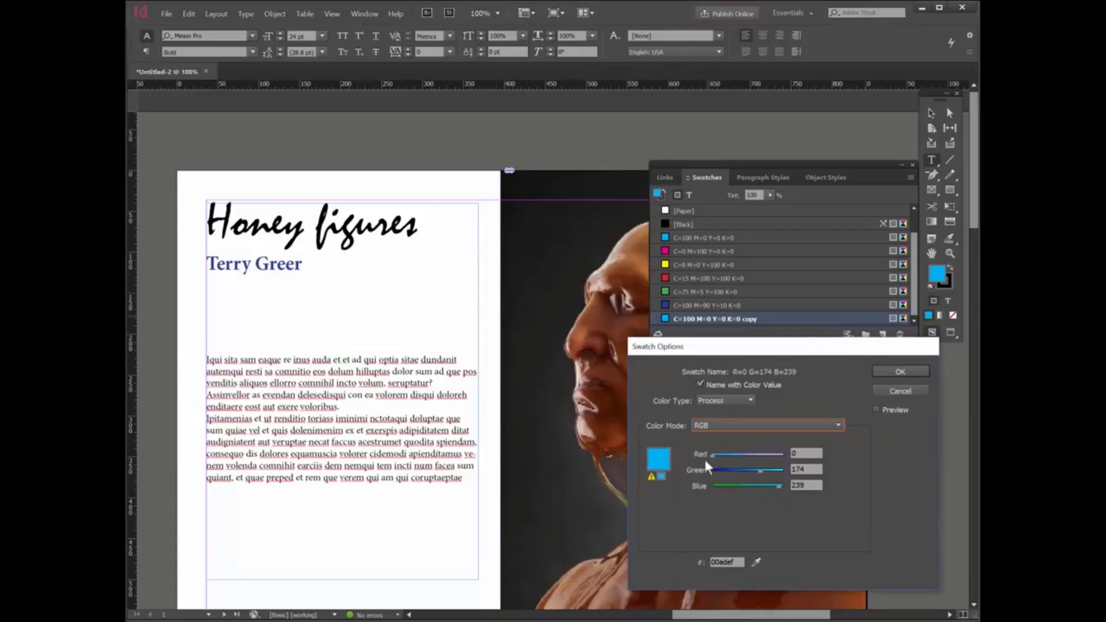
mouse_move(735, 454)
mouse_down()
mouse_move(745, 454)
mouse_move(727, 483)
mouse_move(745, 468)
mouse_move(733, 452)
mouse_move(740, 470)
mouse_up()
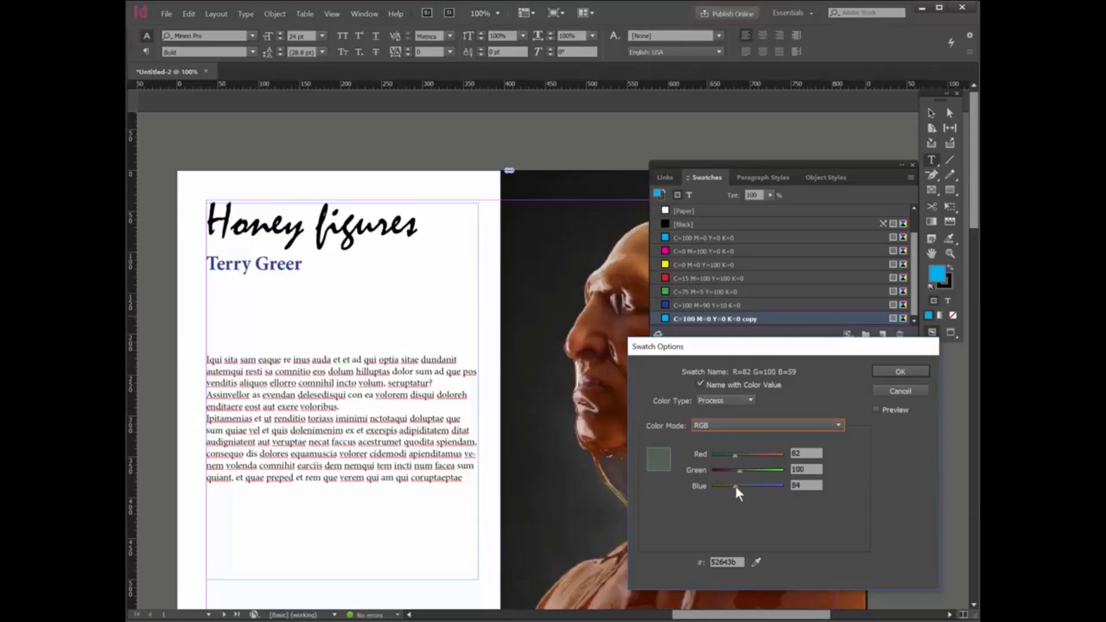
click(891, 372)
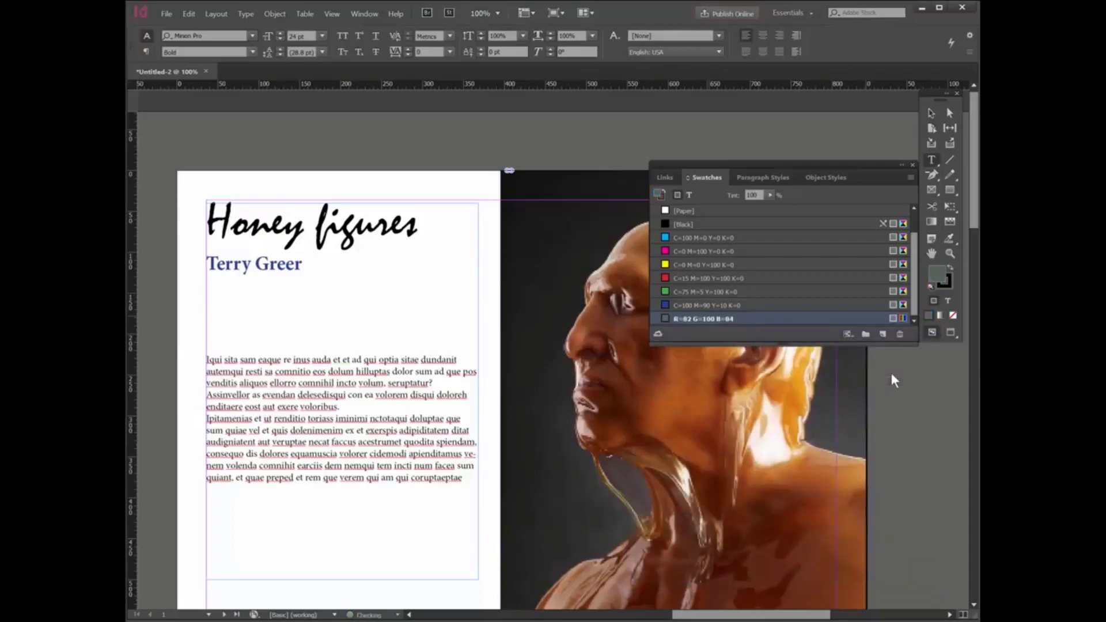
Step: Turn off naming by color value for the new RGB swatch and name it Subheading
double_click(710, 318)
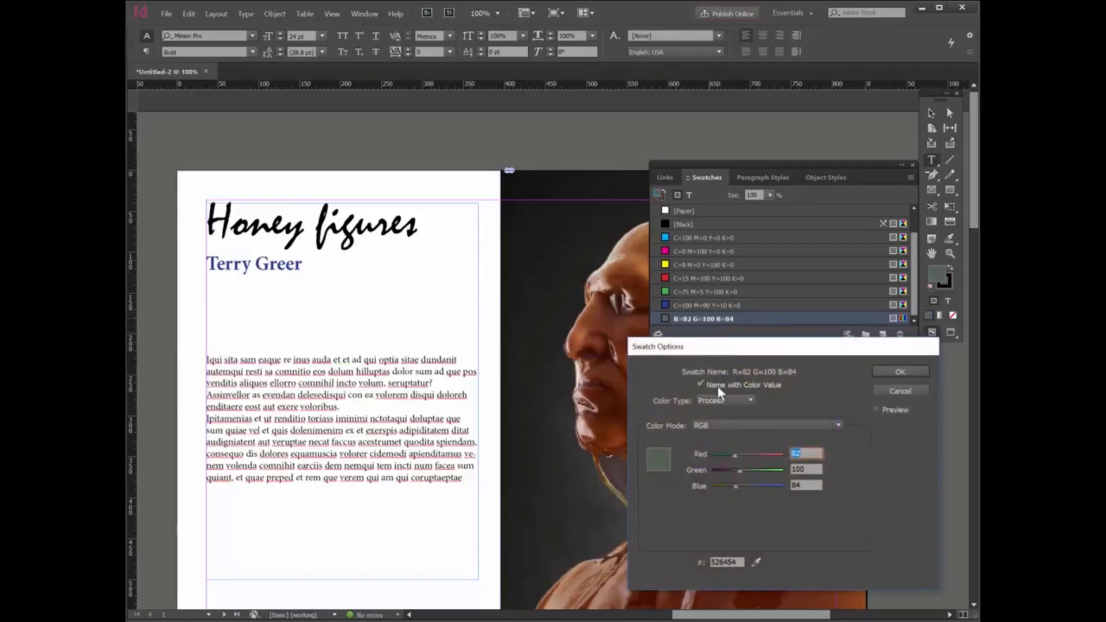
click(701, 383)
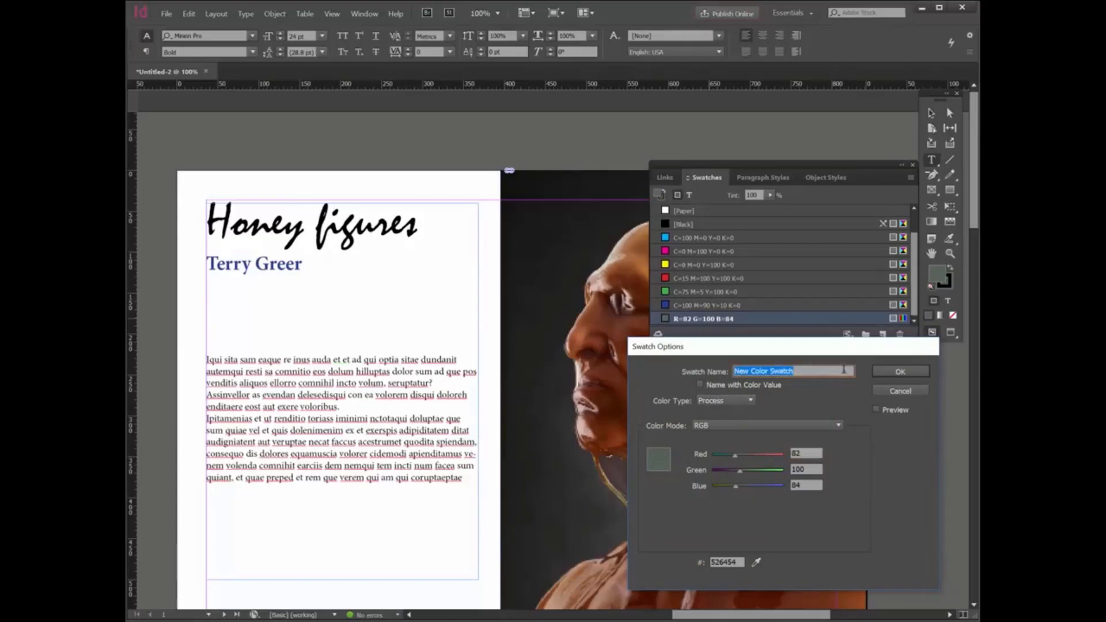
text(Subheading)
click(908, 366)
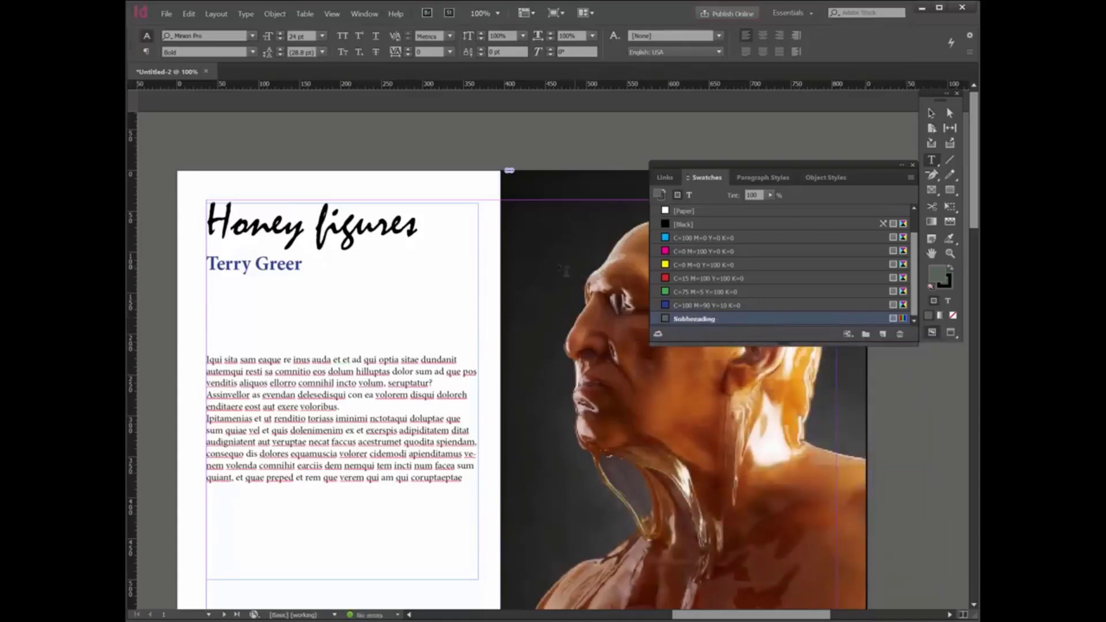
Step: Set the Subheading paragraph style's character color to the custom Subheading swatch and save the style
click(769, 176)
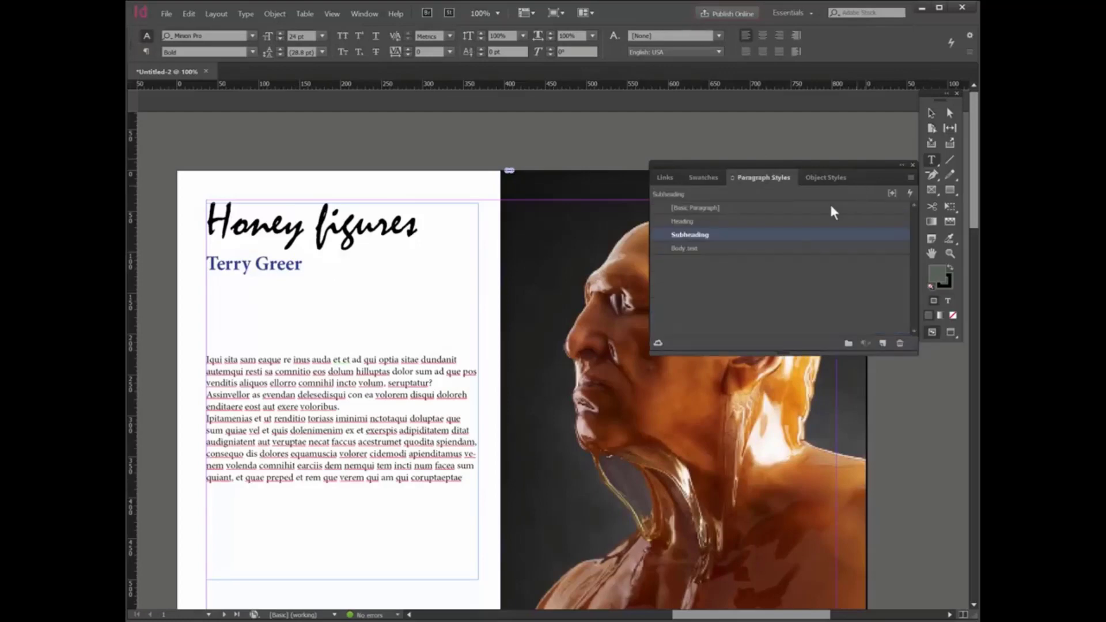
double_click(717, 233)
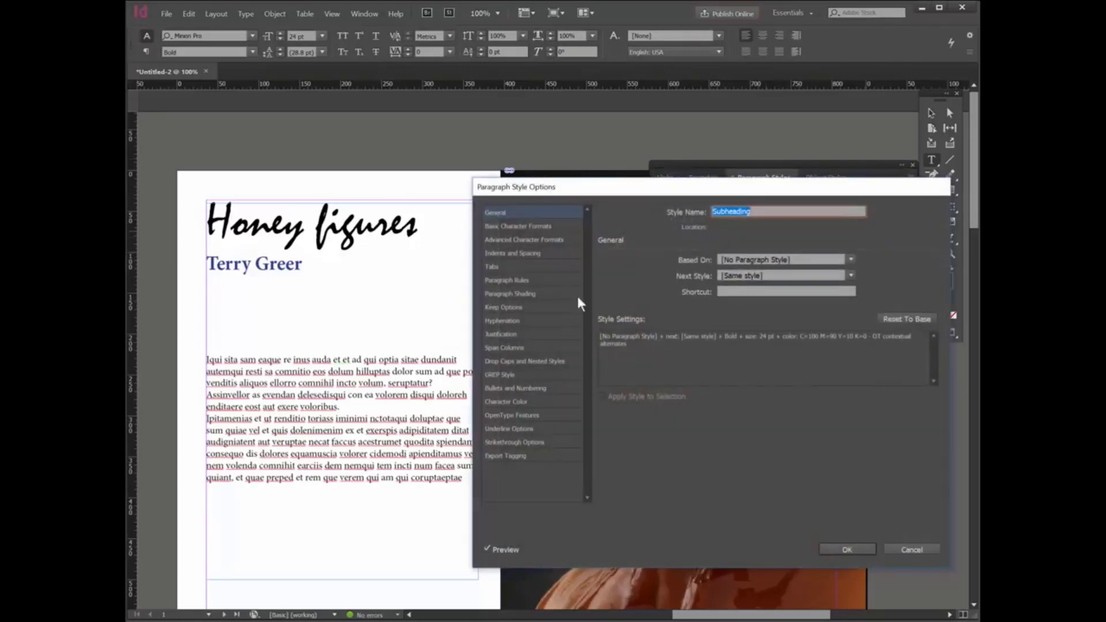
click(513, 398)
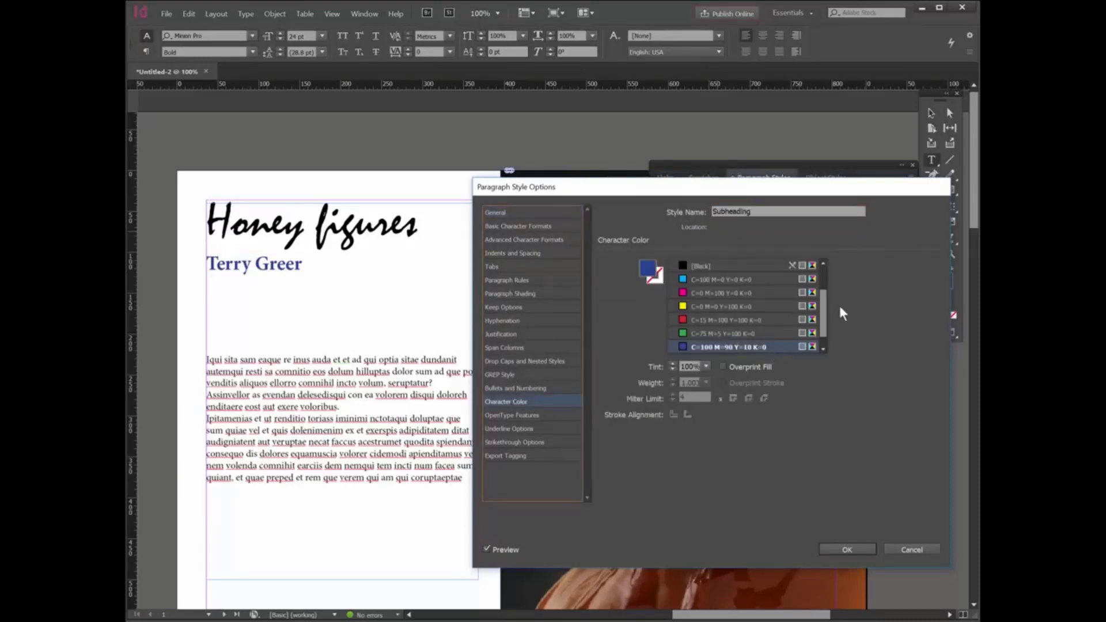
scroll(819, 320, down, 1)
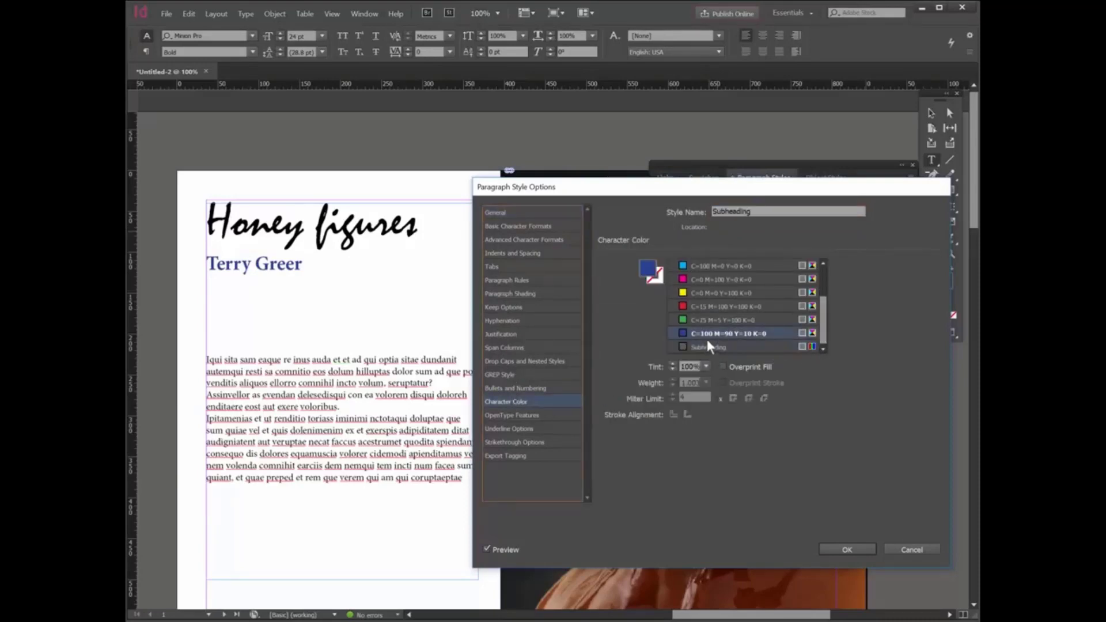
click(705, 348)
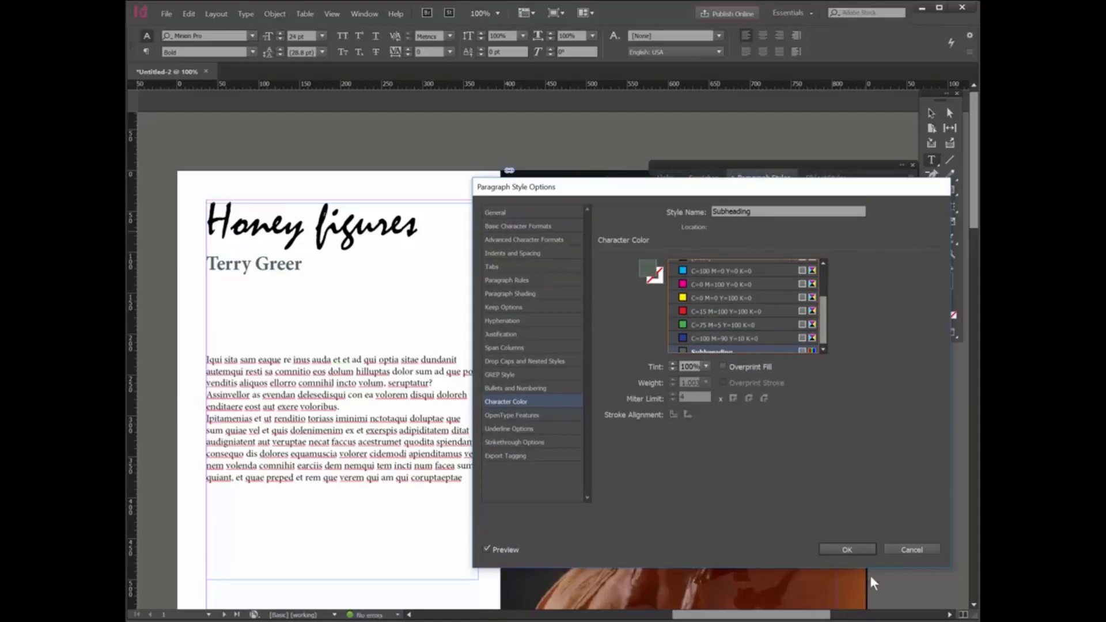
click(846, 549)
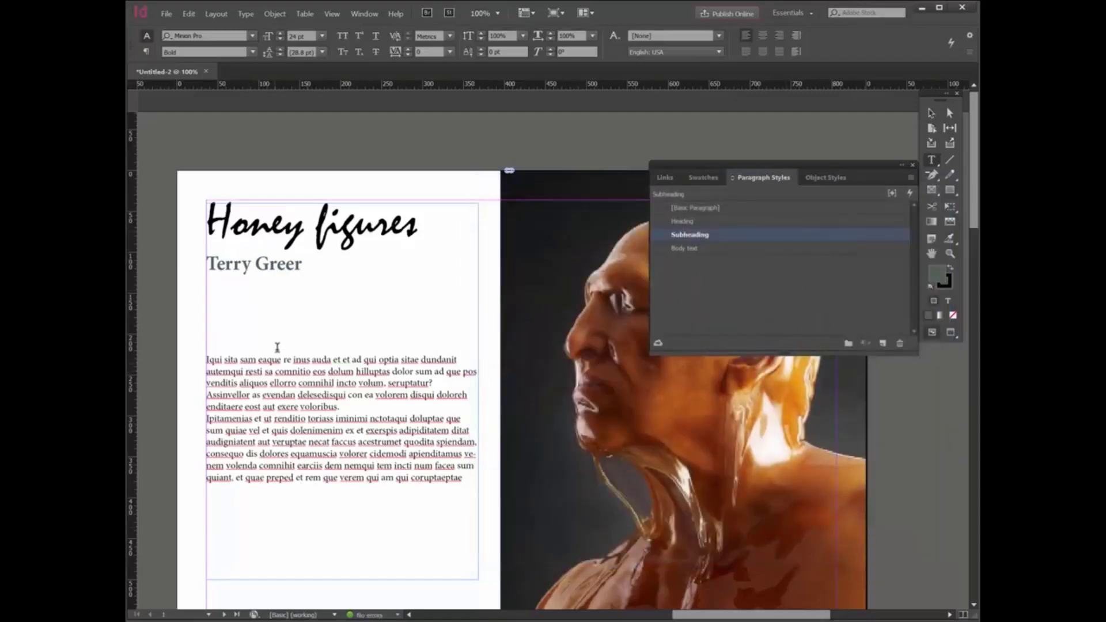
Step: Place the text cursor in the empty line below the byline and move the floating Paragraph Styles panel aside
click(294, 335)
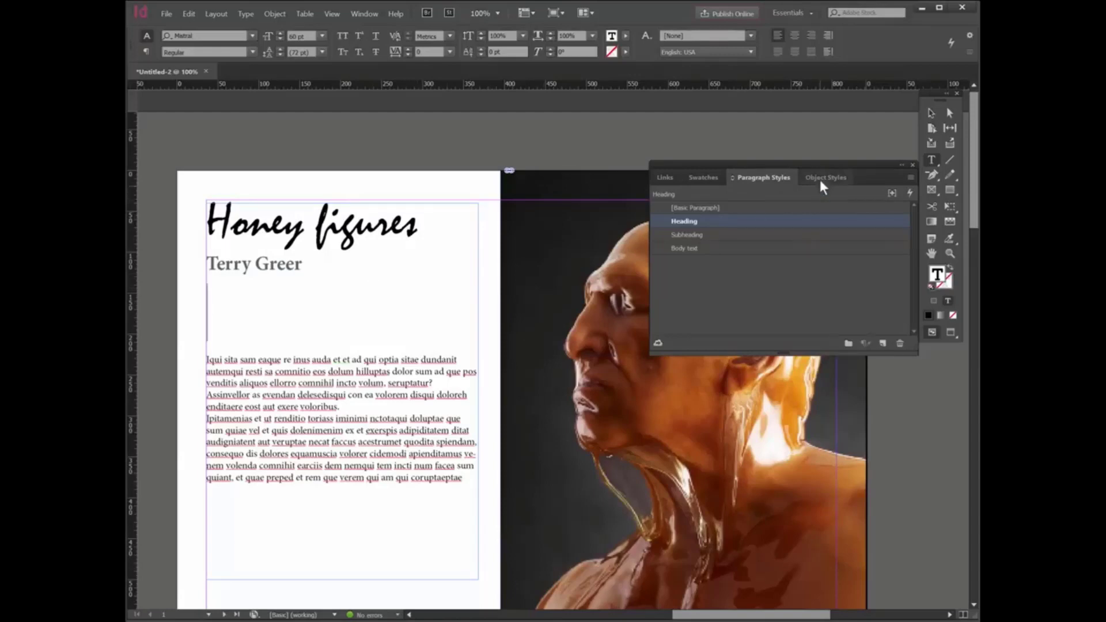
drag(810, 161, 838, 145)
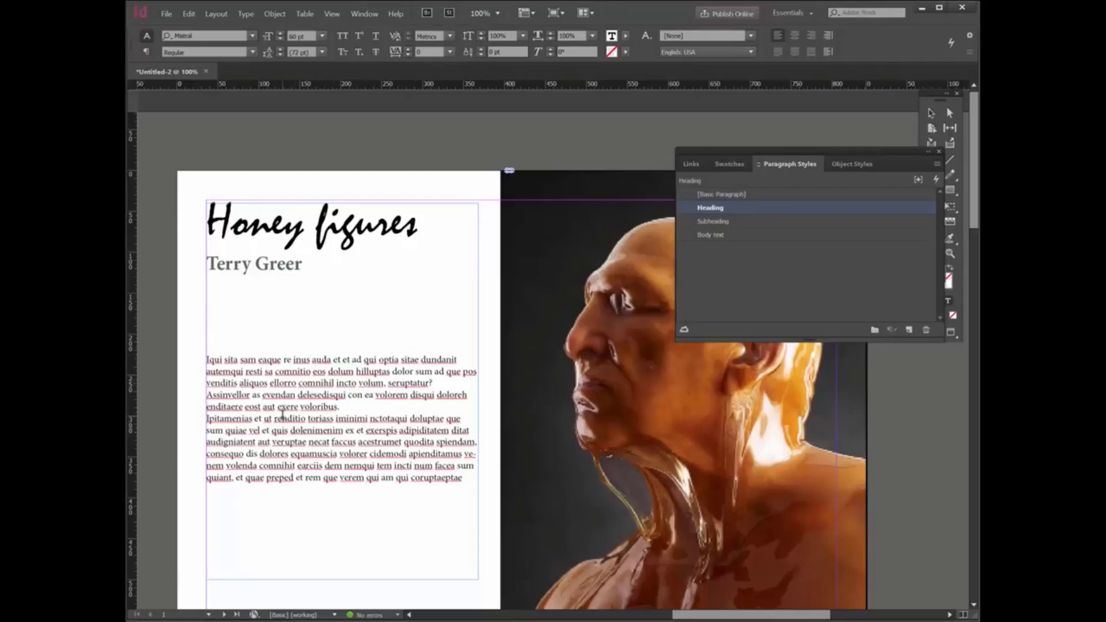
click(730, 252)
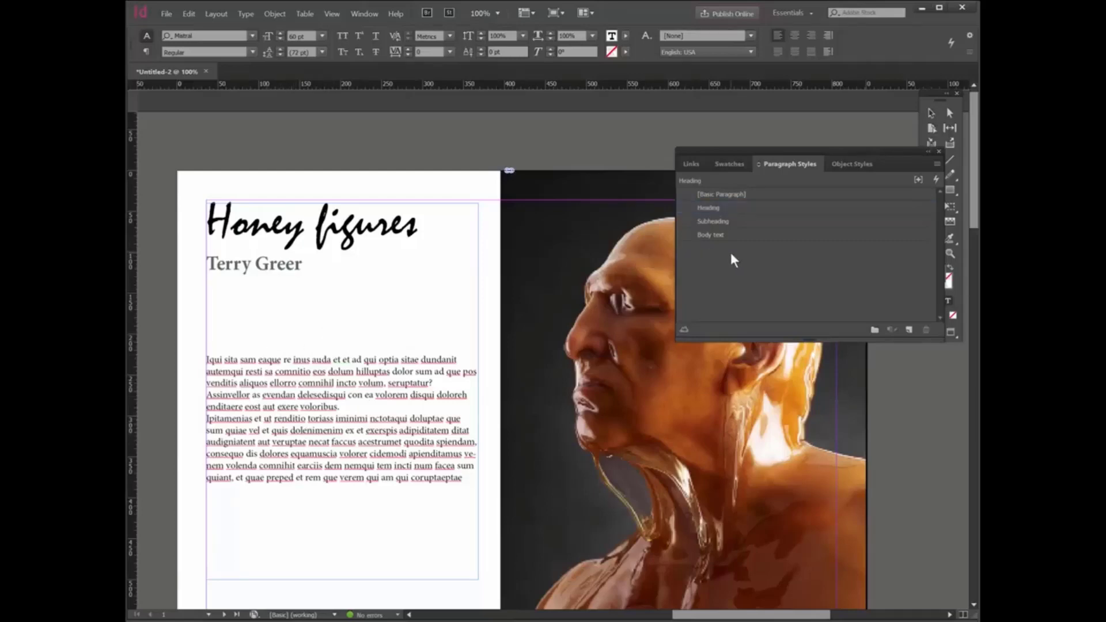
Step: Show the Character Styles panel grouped with the Paragraph Styles panel, then create a new character style and select it
click(369, 12)
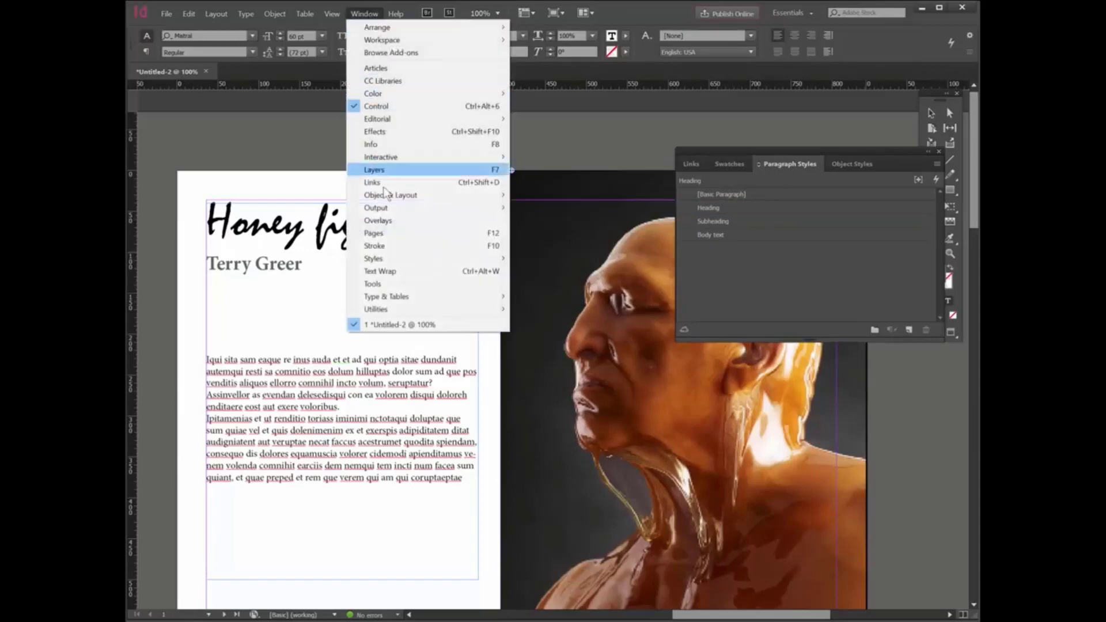
mouse_move(384, 260)
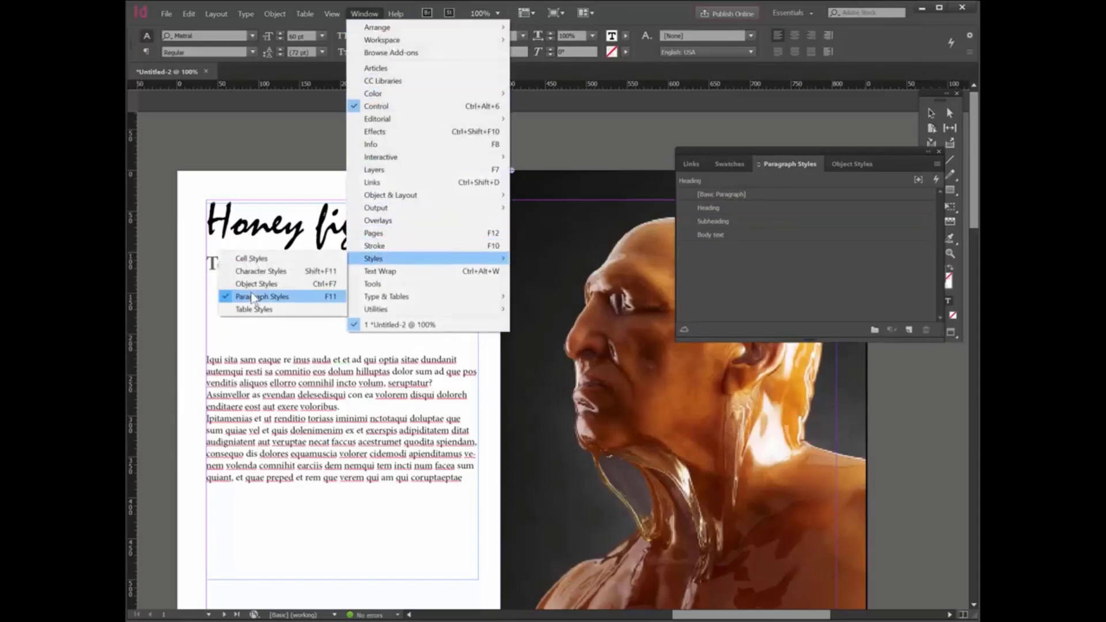
click(266, 272)
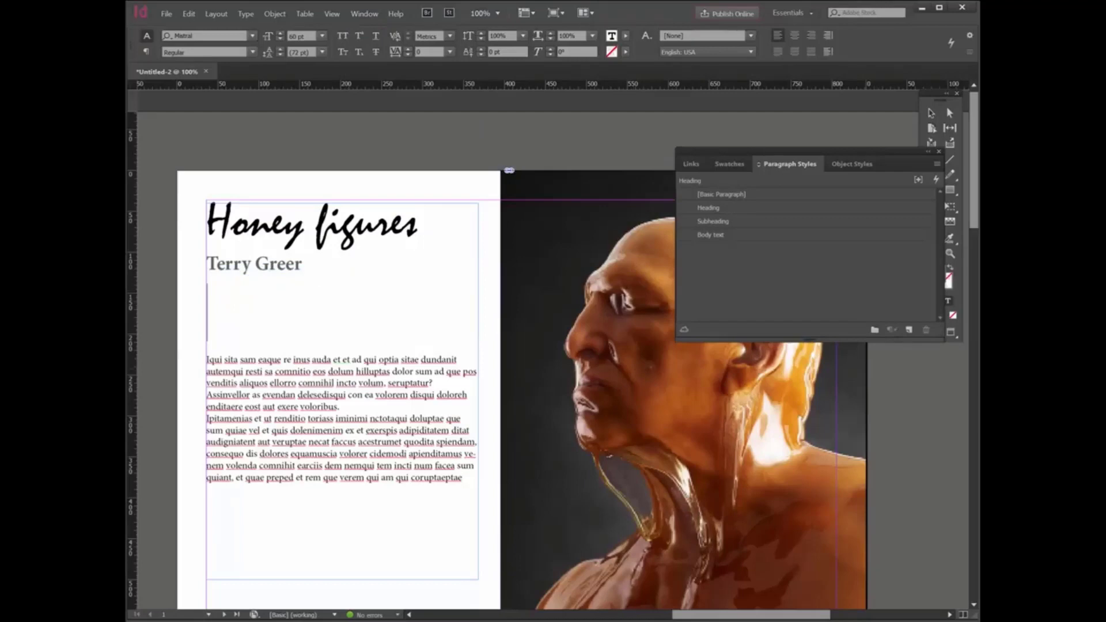
drag(828, 255, 833, 165)
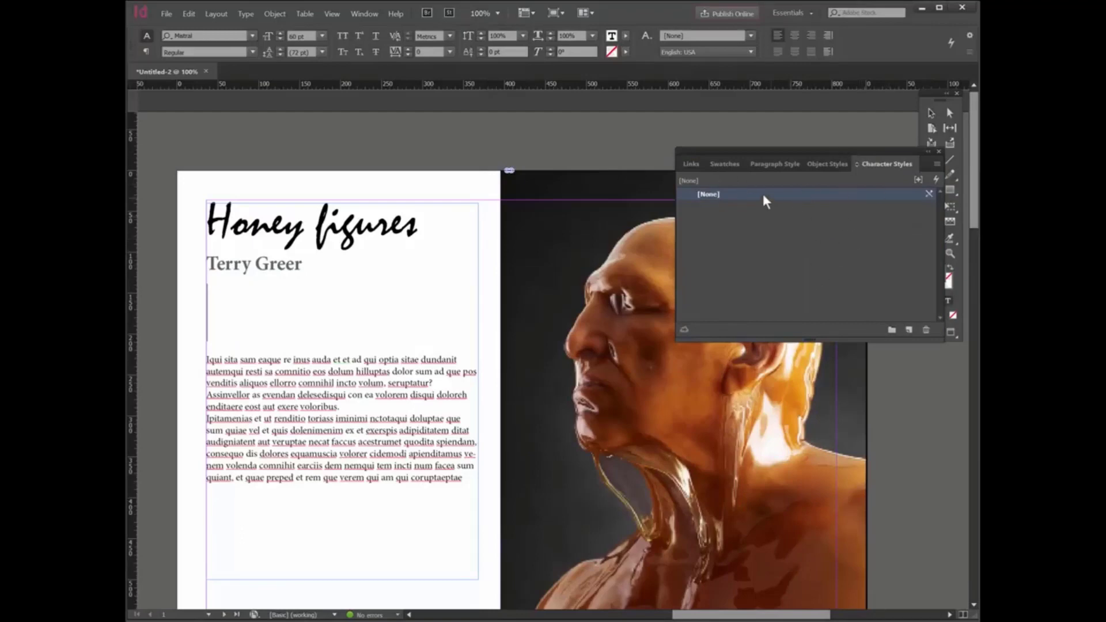
click(909, 328)
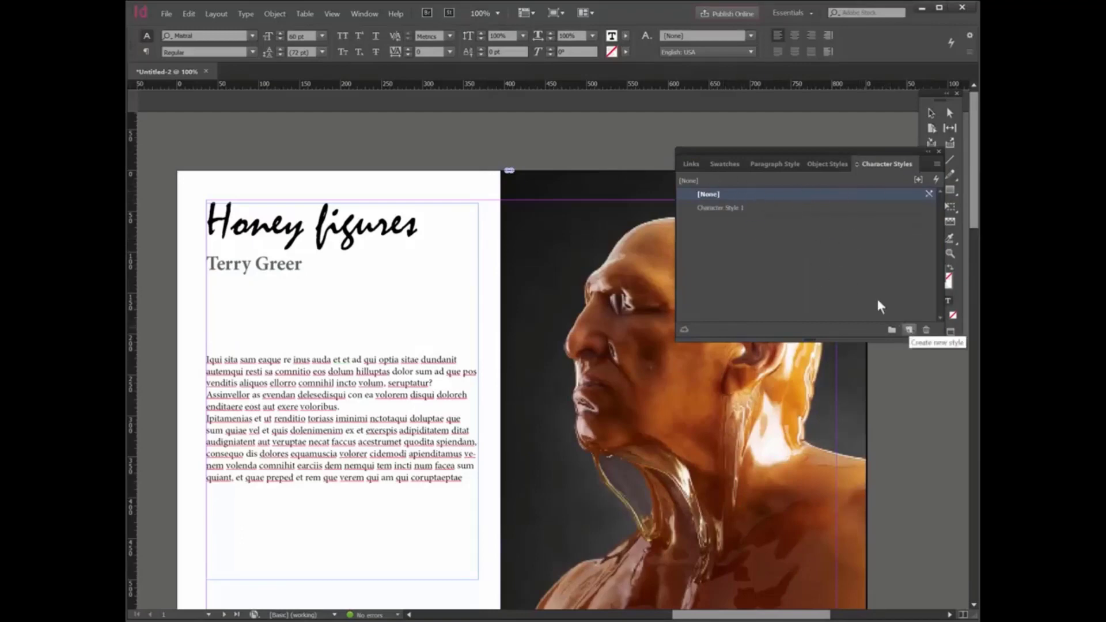
click(729, 206)
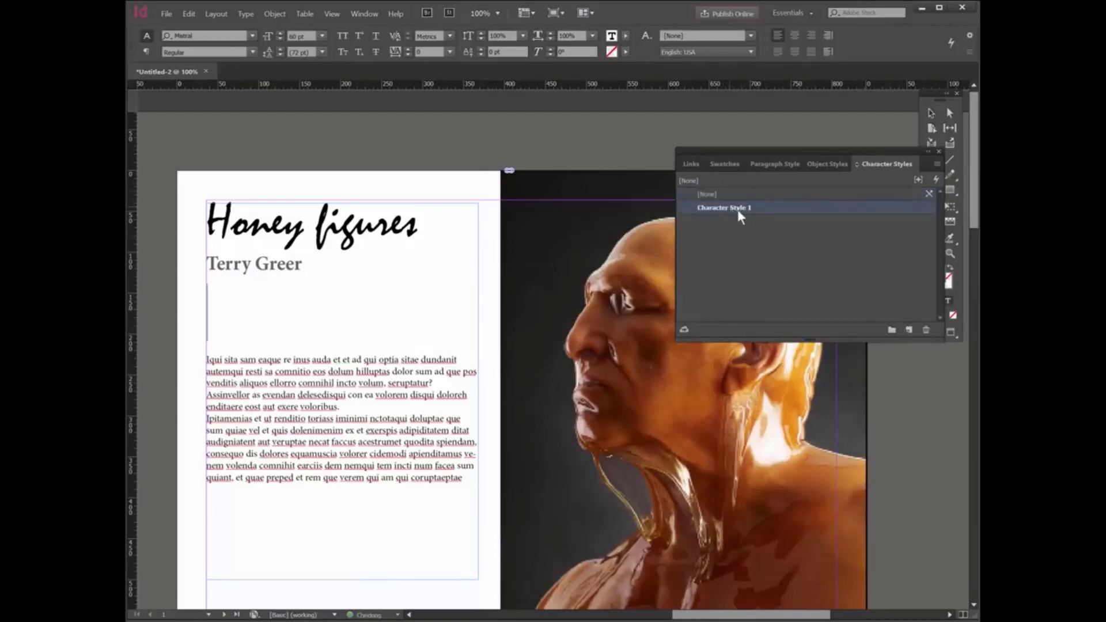
Step: Open the new character style's options and rename the style Highlight
double_click(738, 209)
drag(811, 264, 641, 129)
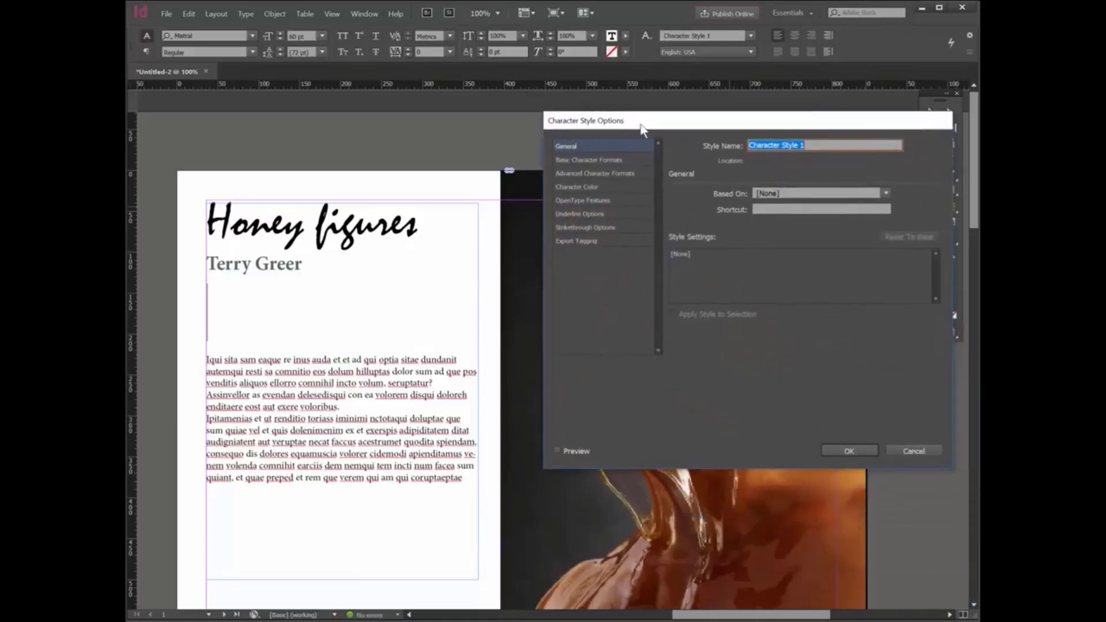
text(Hi)
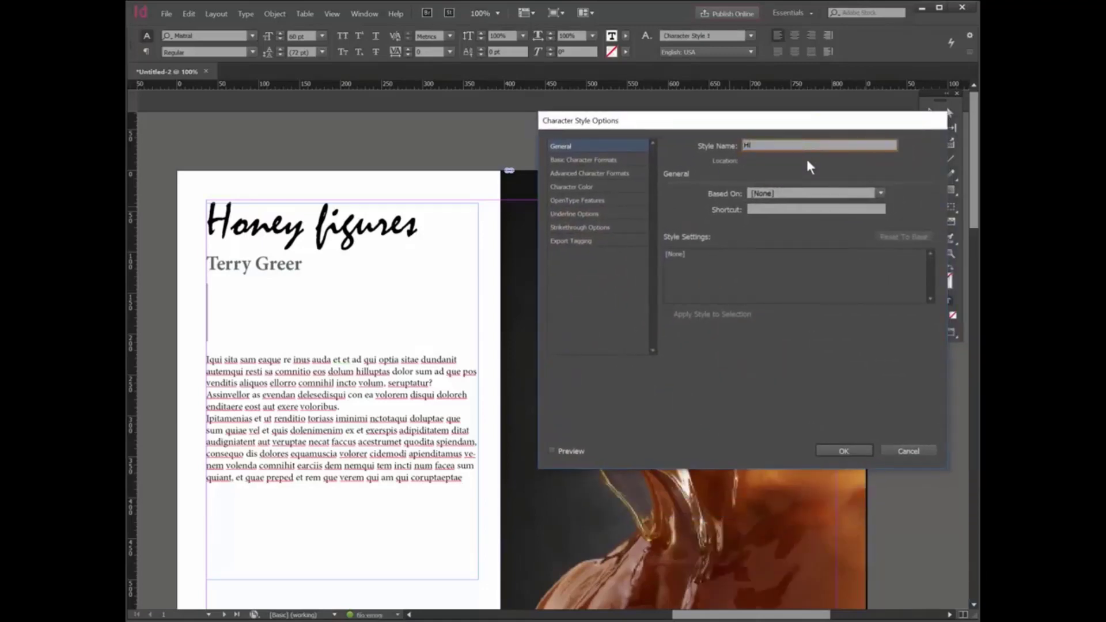
text(ghlight)
Step: Set the Highlight style's character color to the red C=15 M=100 Y=100 K=0 swatch and save the style
click(585, 188)
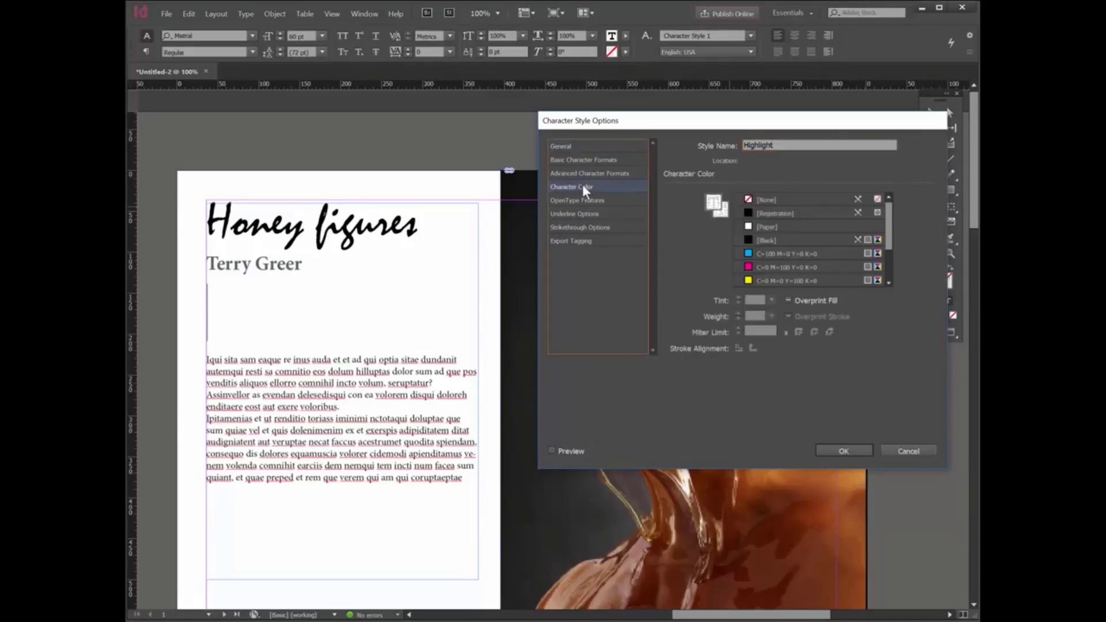
drag(889, 235, 876, 276)
click(769, 239)
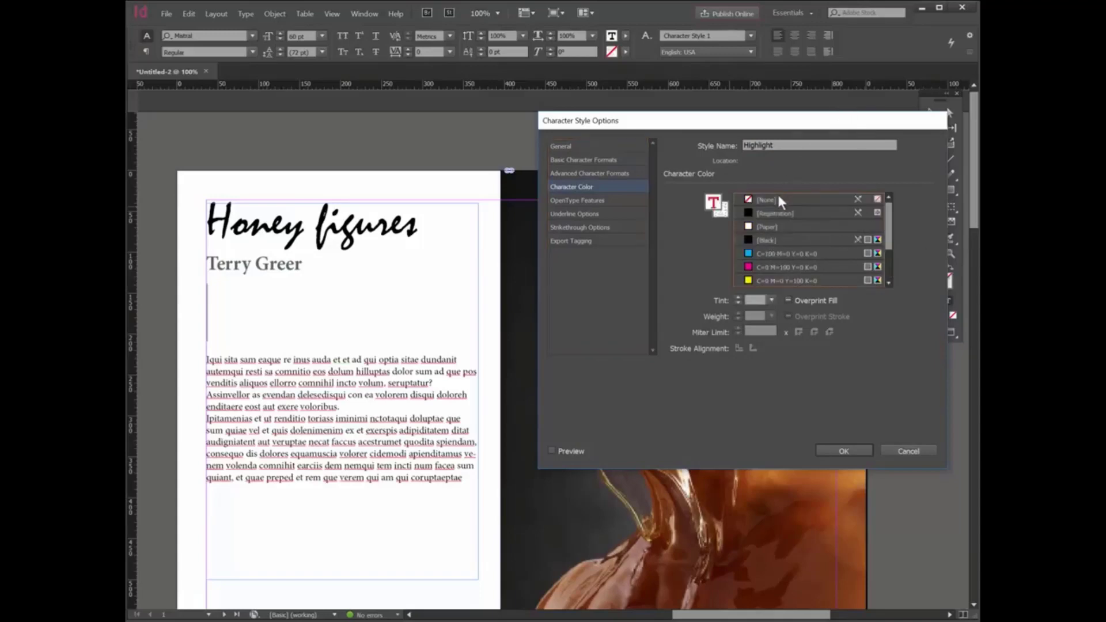
click(843, 451)
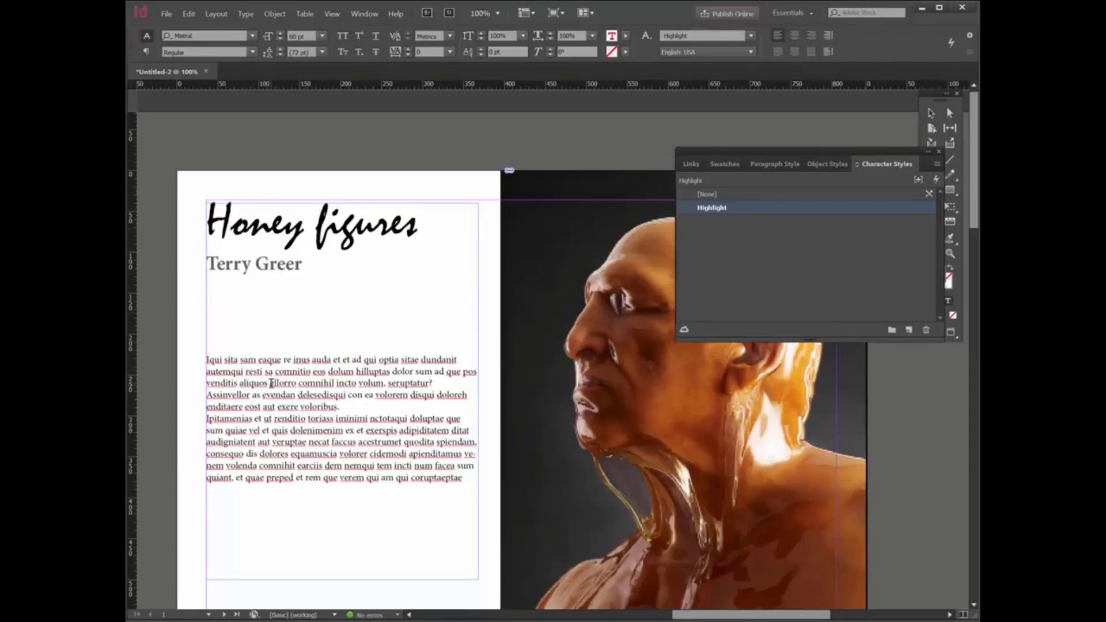
Step: Apply the Highlight character style to the words "ellorro" and "renditio" in the body text
double_click(271, 384)
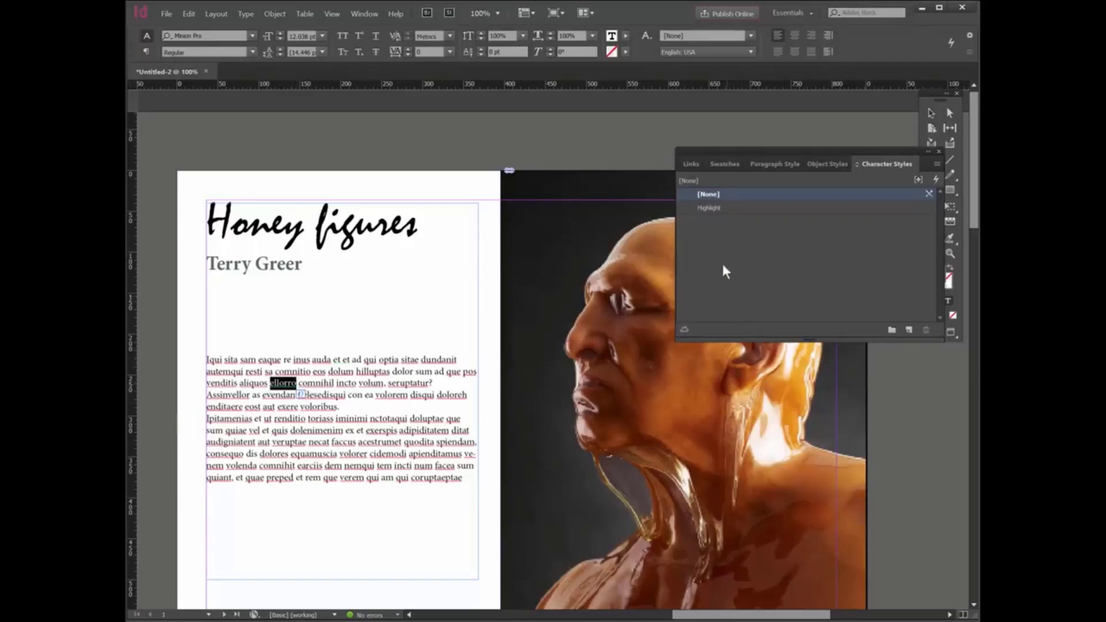
click(728, 209)
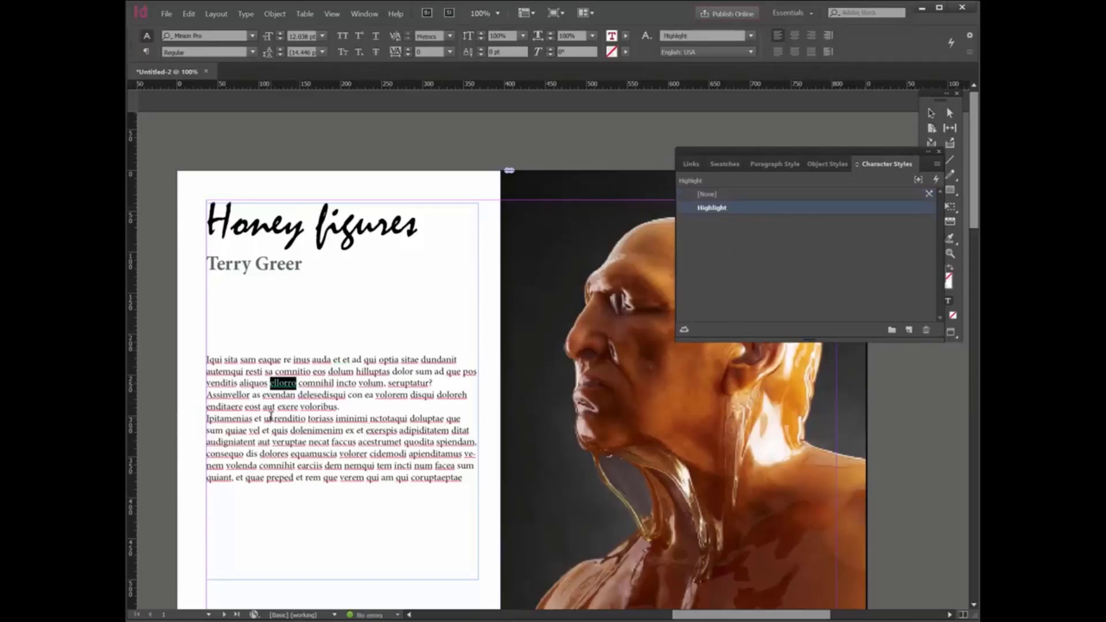
drag(275, 417, 306, 418)
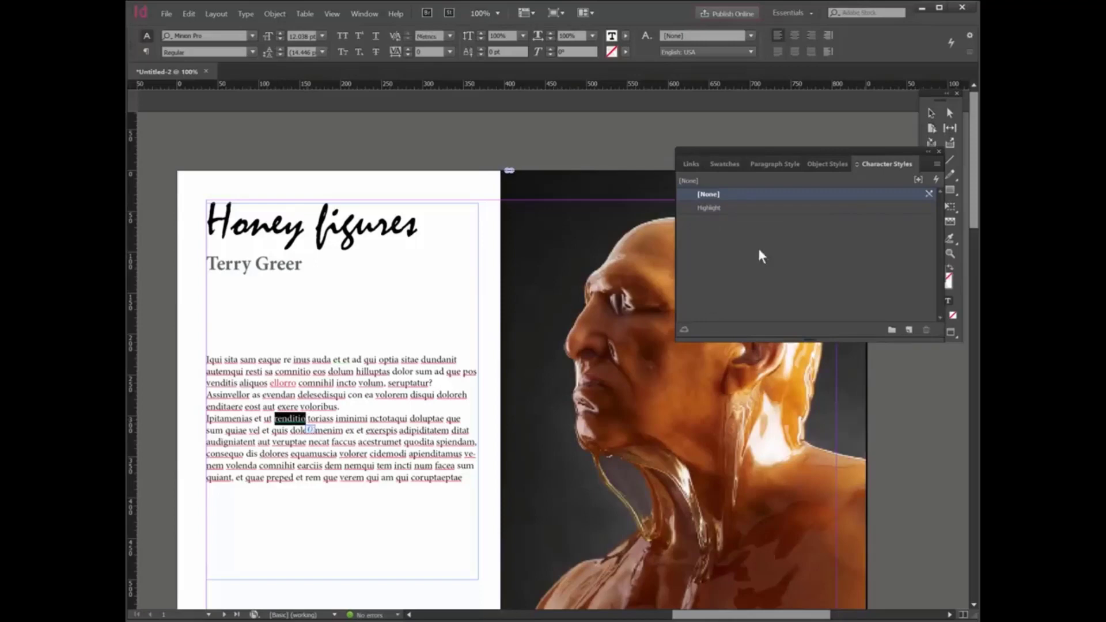
click(721, 207)
Step: Apply the Highlight character style to the word "figures" in the title and deselect the text
drag(317, 221, 431, 253)
click(726, 209)
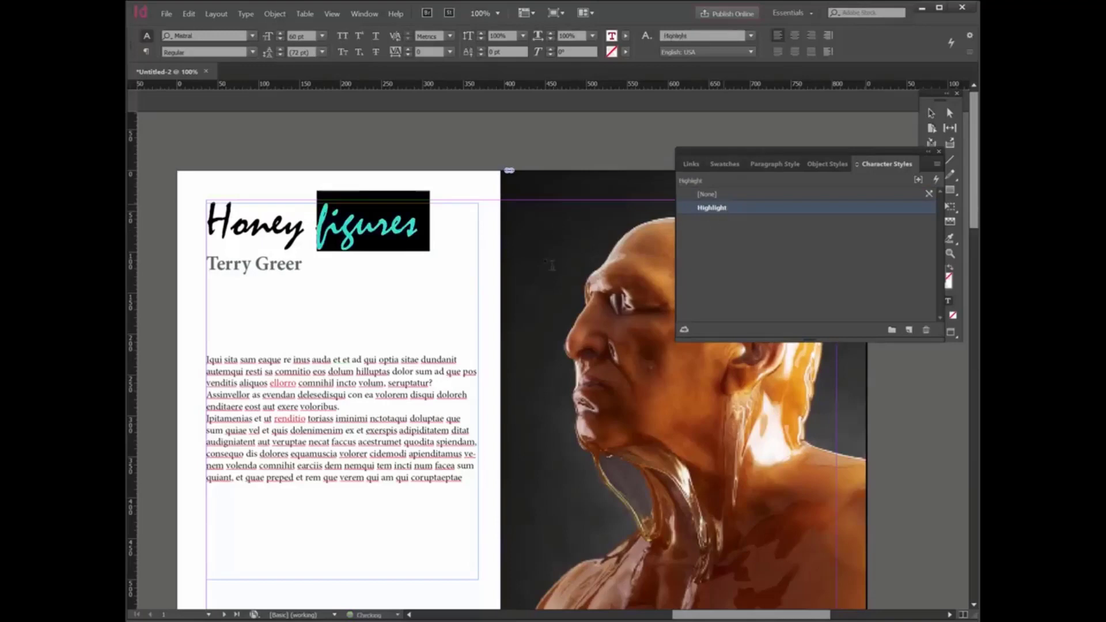
click(382, 296)
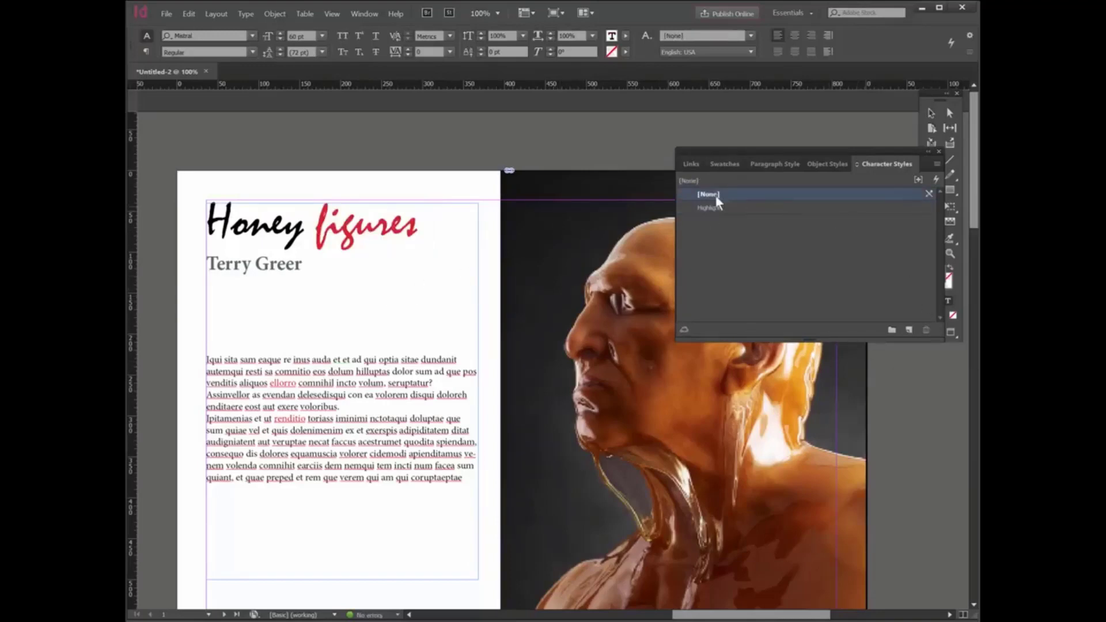
click(547, 142)
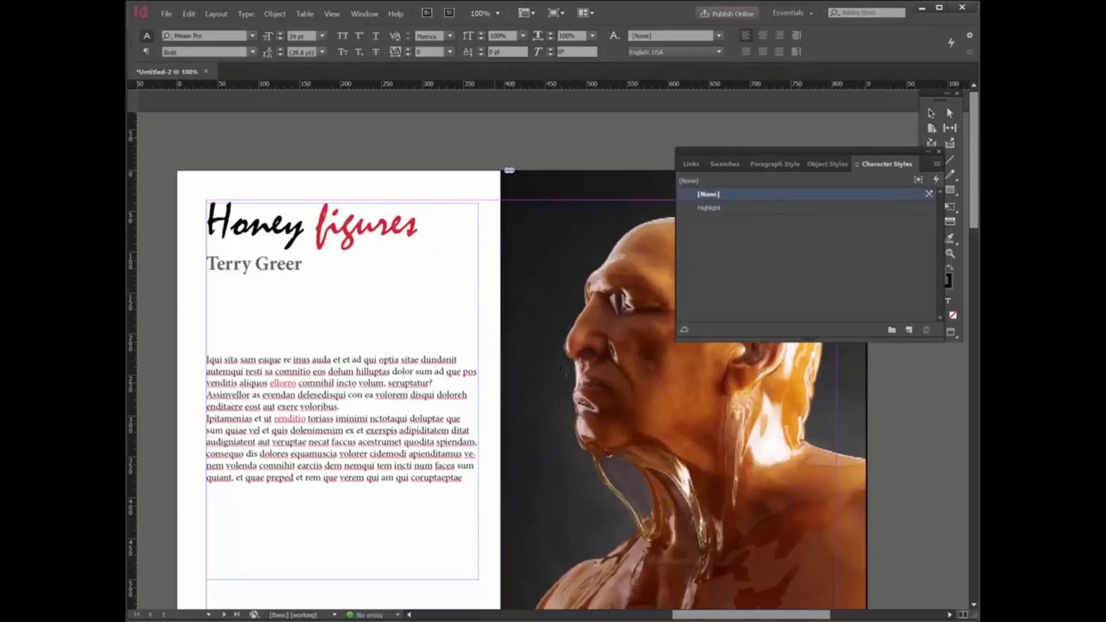
Step: Edit the Highlight style's character color with the magenta C=0 M=100 Y=0 K=0 swatch and turn on the preview
click(788, 207)
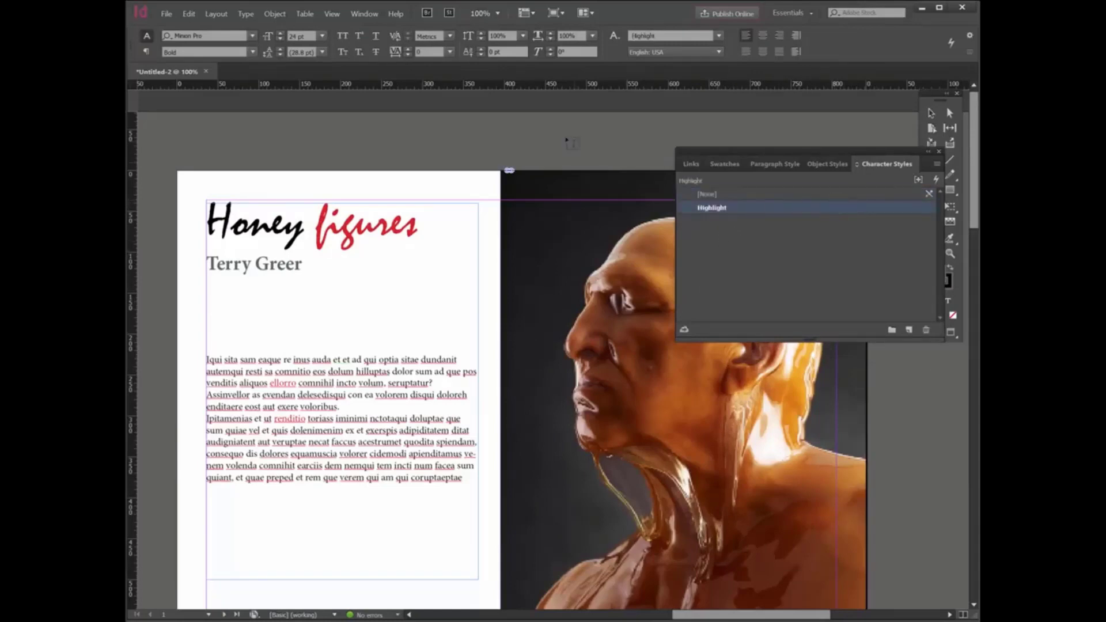
double_click(746, 210)
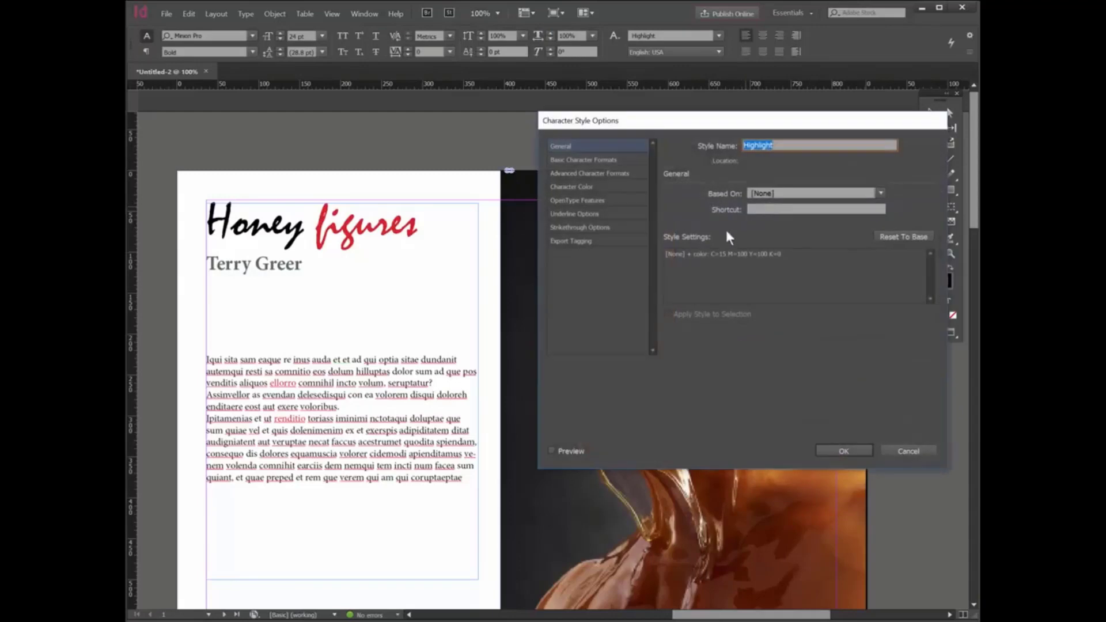
click(586, 186)
click(770, 254)
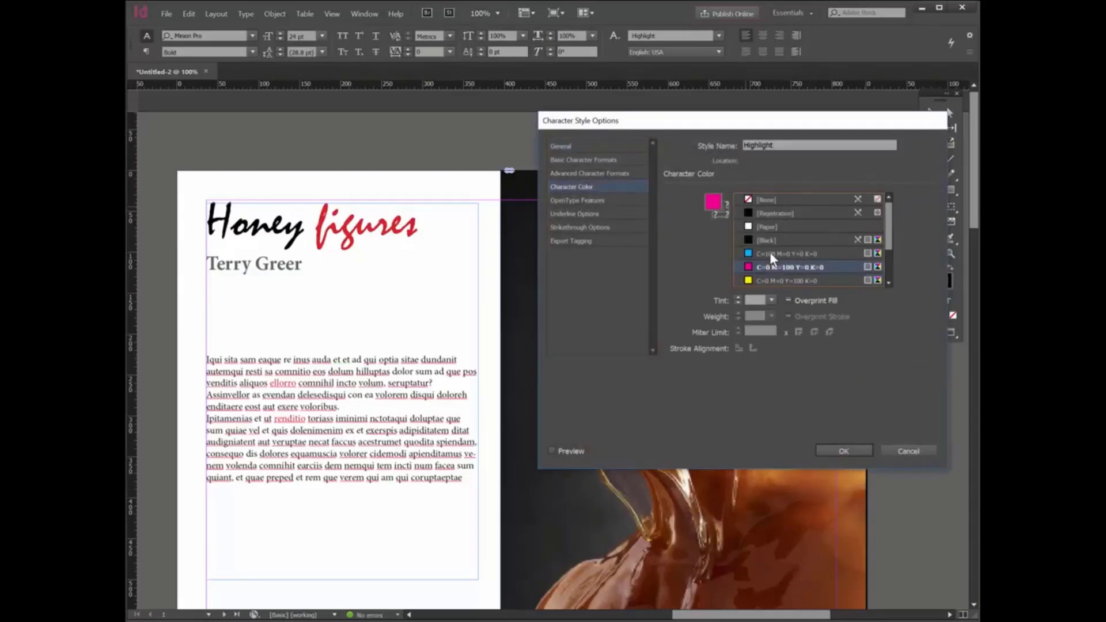
click(552, 451)
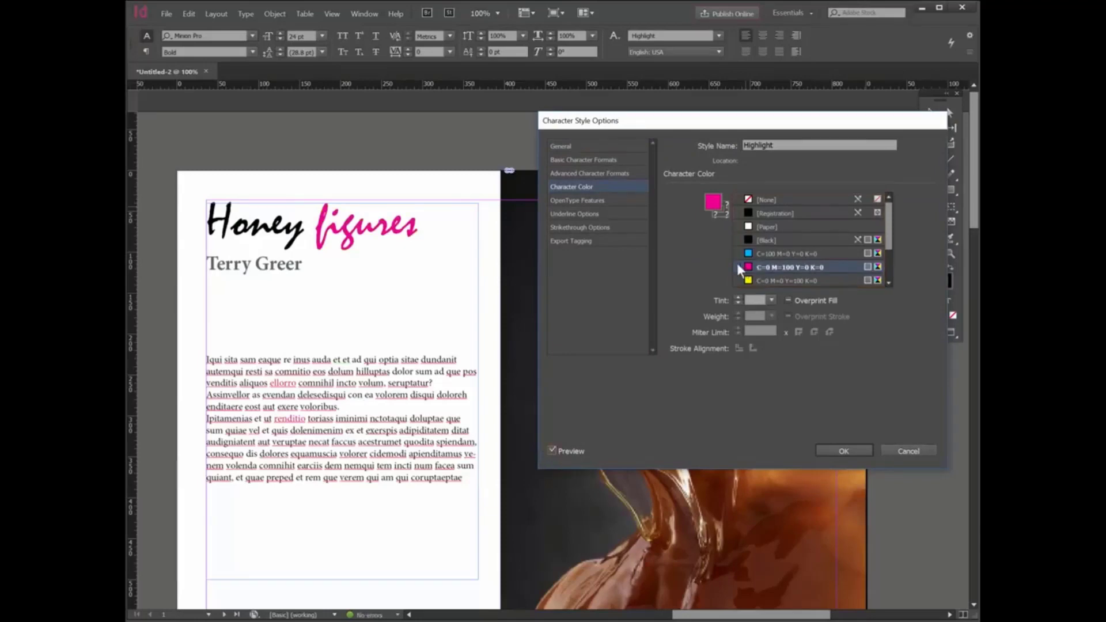
Step: Try the cyan and green swatches for Highlight, settle on the blue C=100 M=90 Y=10 K=0 swatch and save the style
click(765, 254)
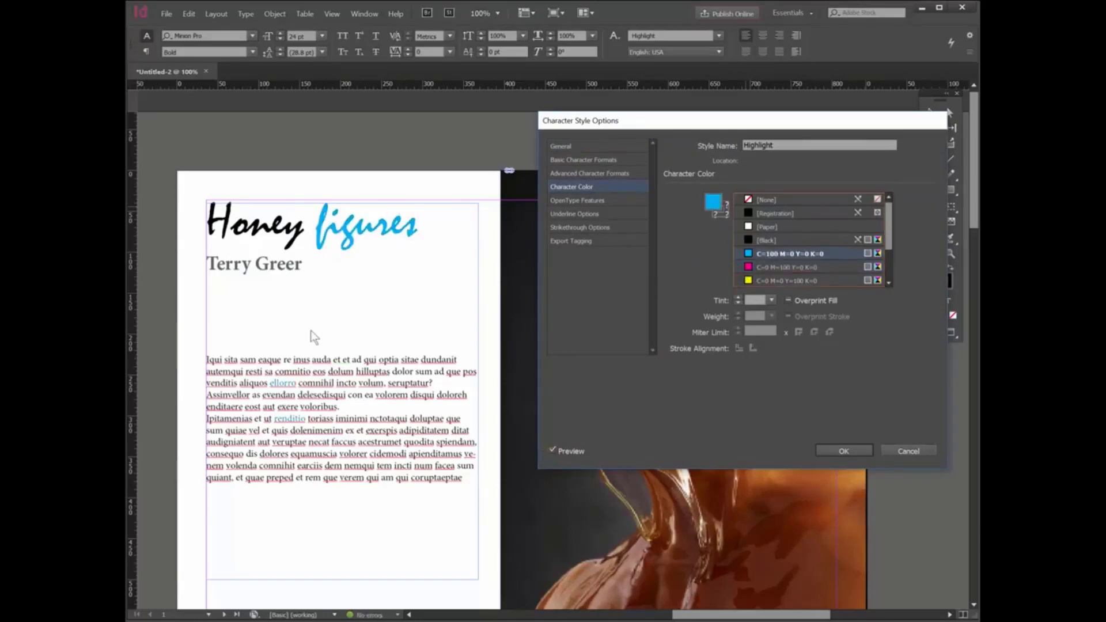
drag(890, 226, 889, 263)
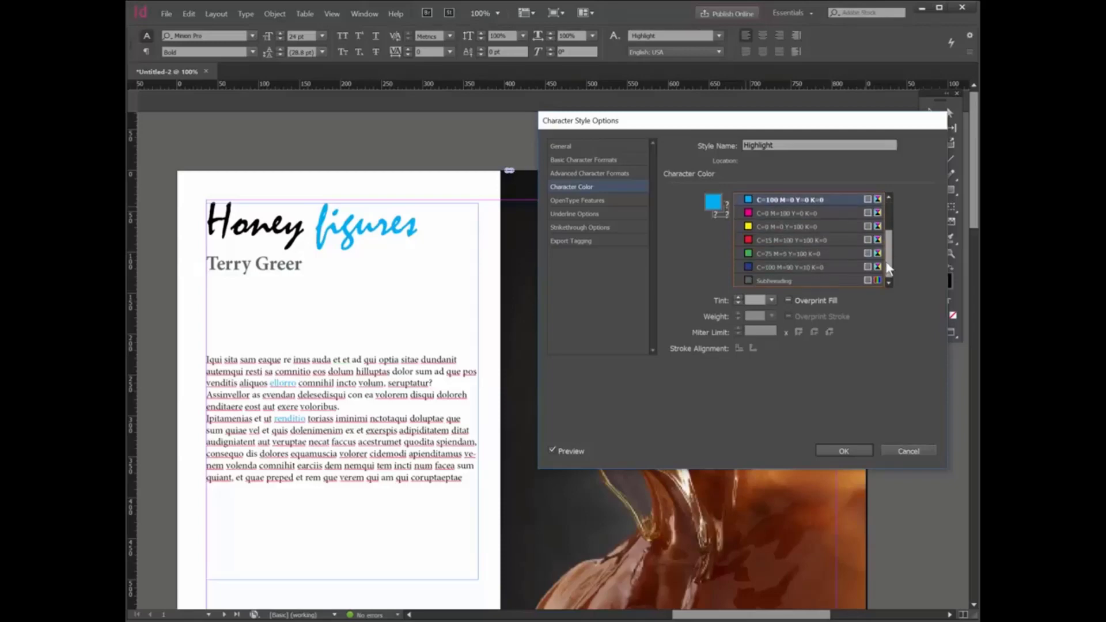
click(762, 254)
click(775, 267)
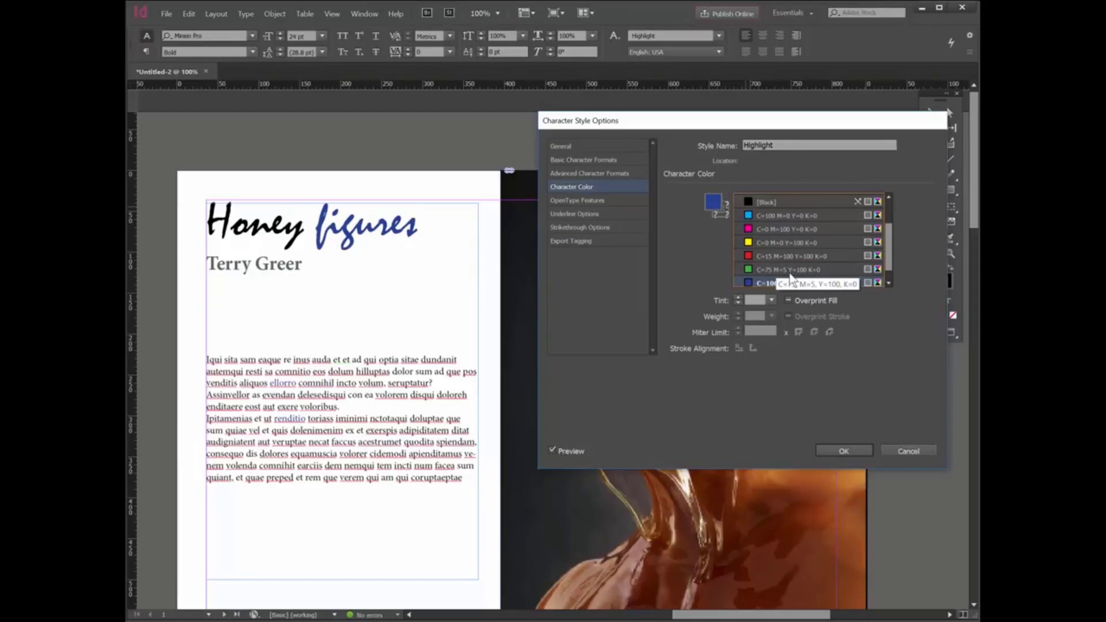
click(856, 447)
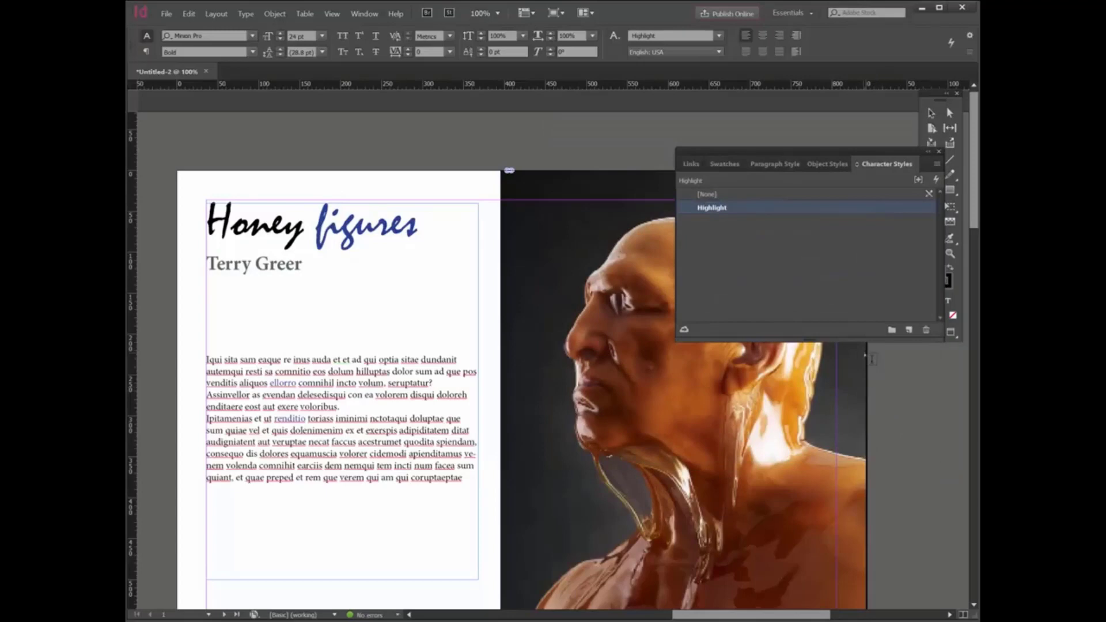